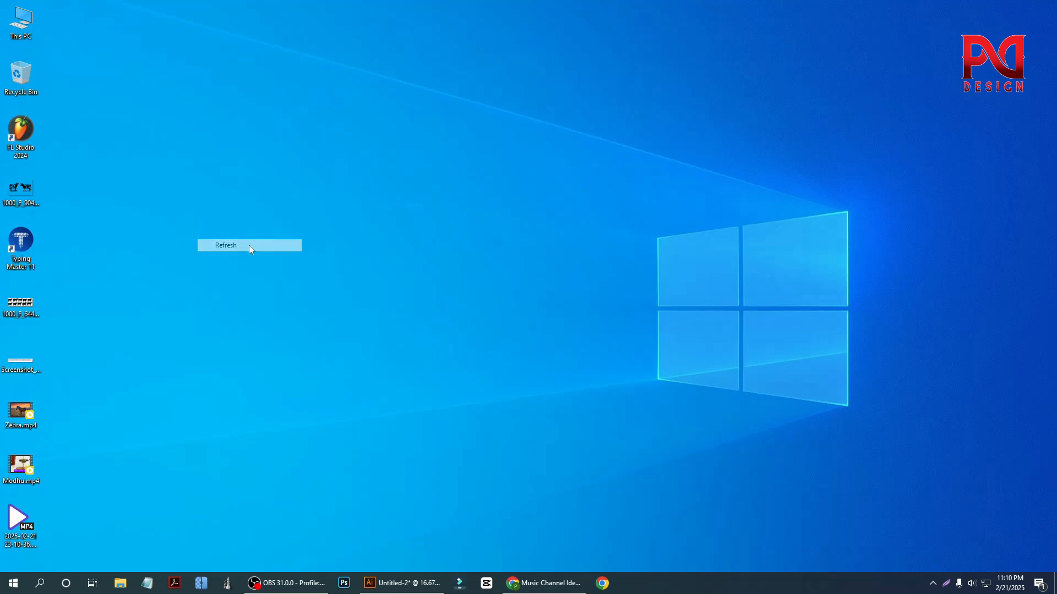
- Switch to the Illustrator document Untitled-2 containing the empty artboard and the red brick wall artwork
click(401, 583)
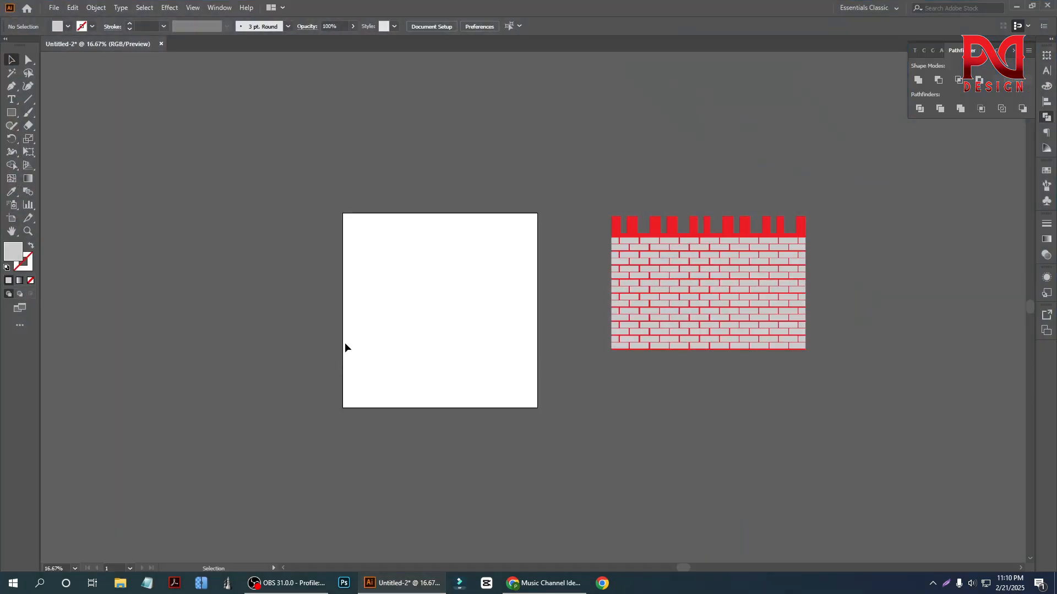
scroll(343, 346, down, 1)
scroll(385, 351, up, 3)
scroll(352, 359, down, 1)
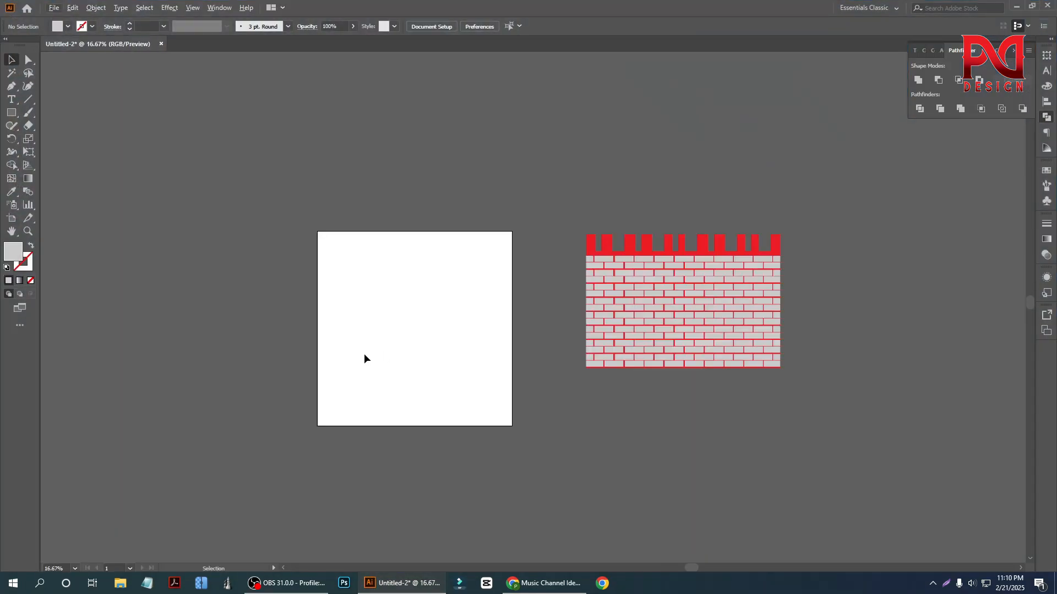
scroll(383, 349, up, 1)
scroll(341, 351, down, 1)
scroll(339, 351, down, 1)
scroll(338, 350, up, 1)
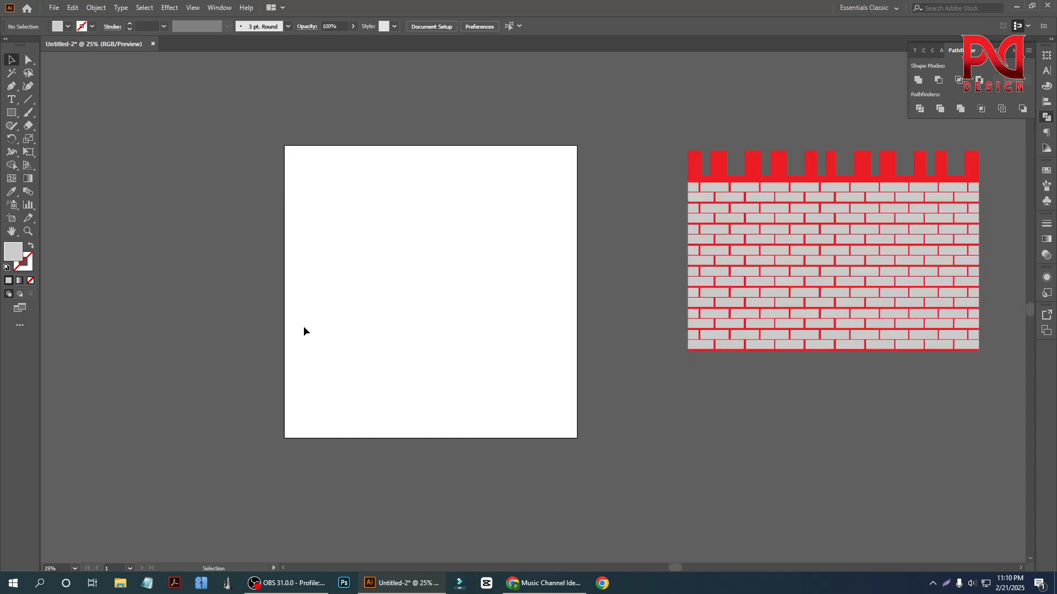
click(12, 165)
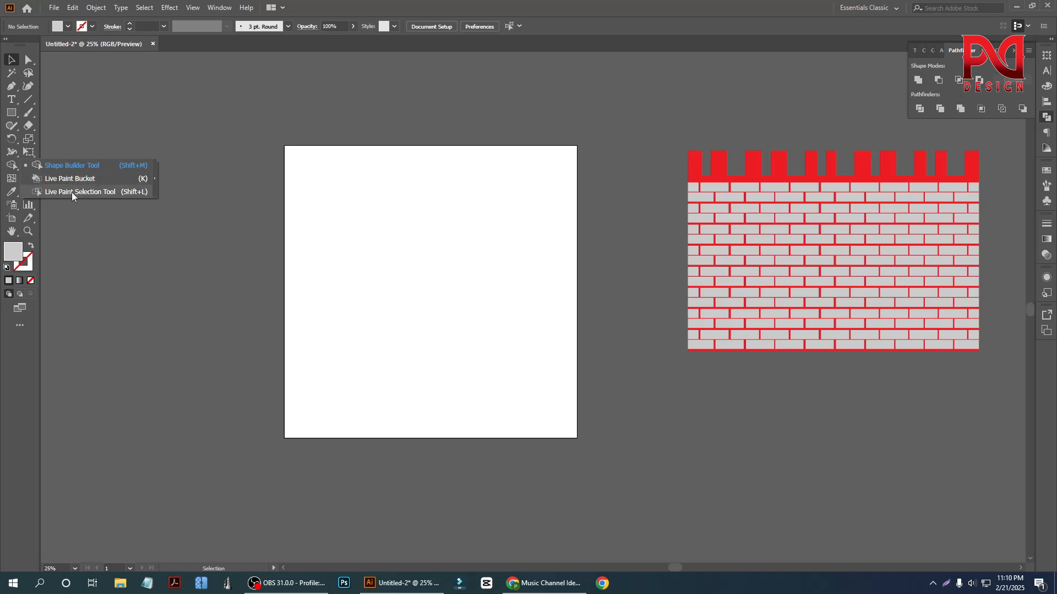
click(13, 62)
right_click(27, 164)
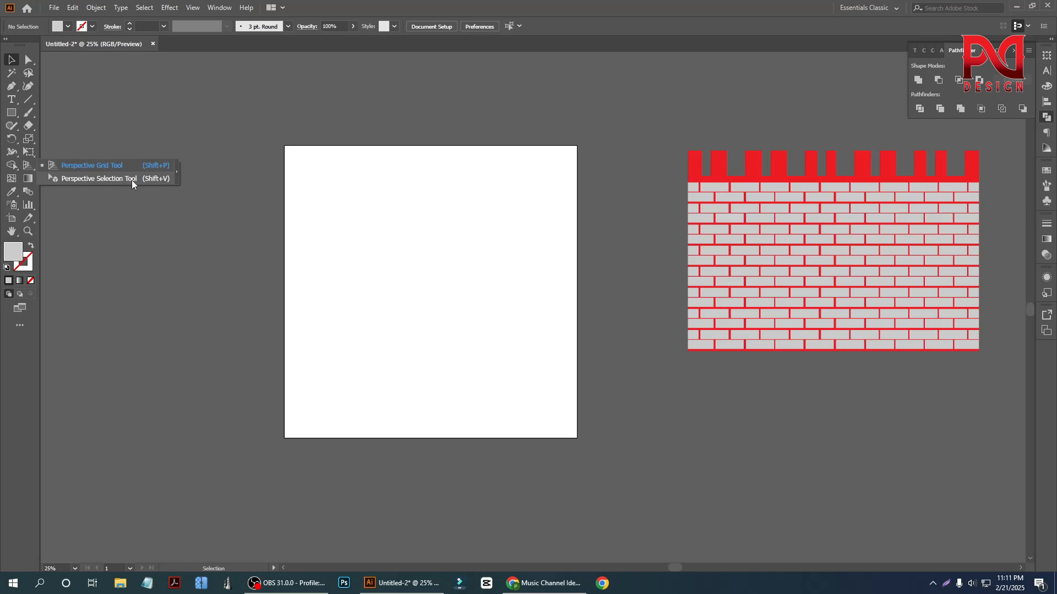
click(11, 61)
scroll(289, 410, down, 1)
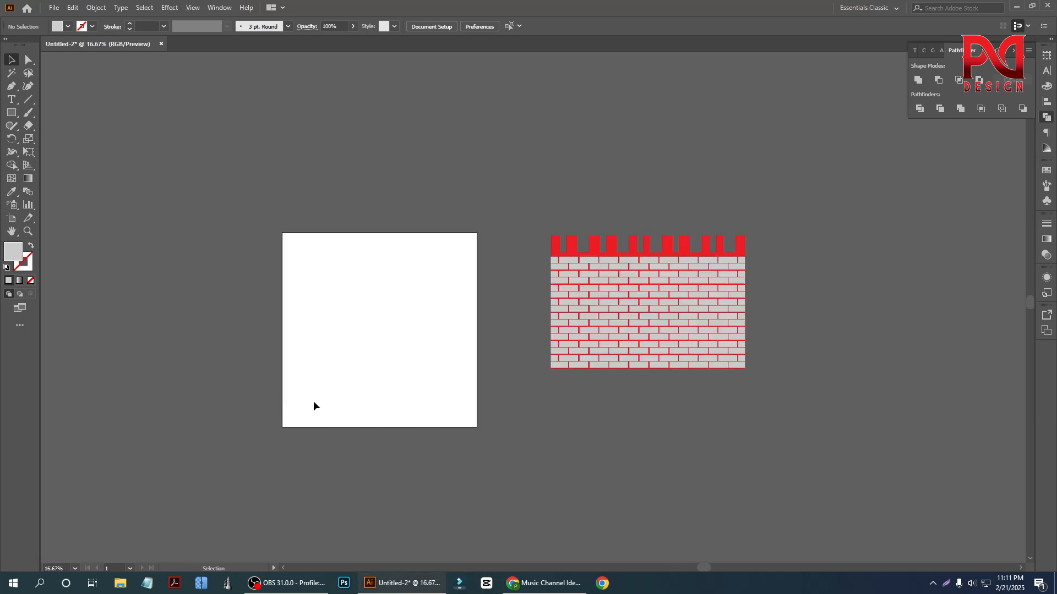
scroll(347, 401, up, 1)
scroll(340, 391, down, 1)
scroll(296, 367, down, 1)
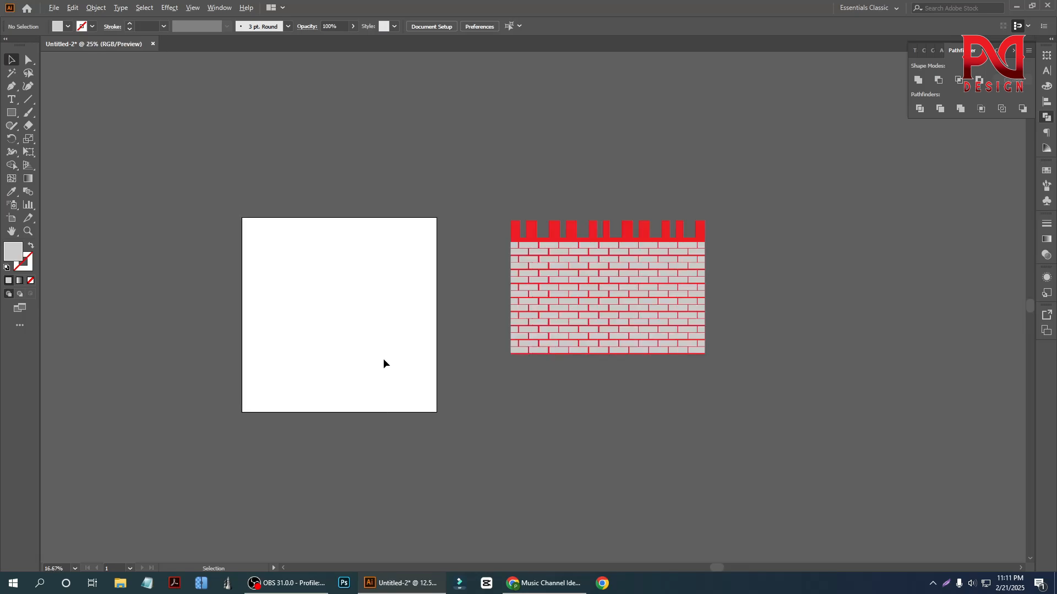
scroll(396, 361, up, 1)
scroll(330, 360, down, 1)
scroll(332, 355, up, 1)
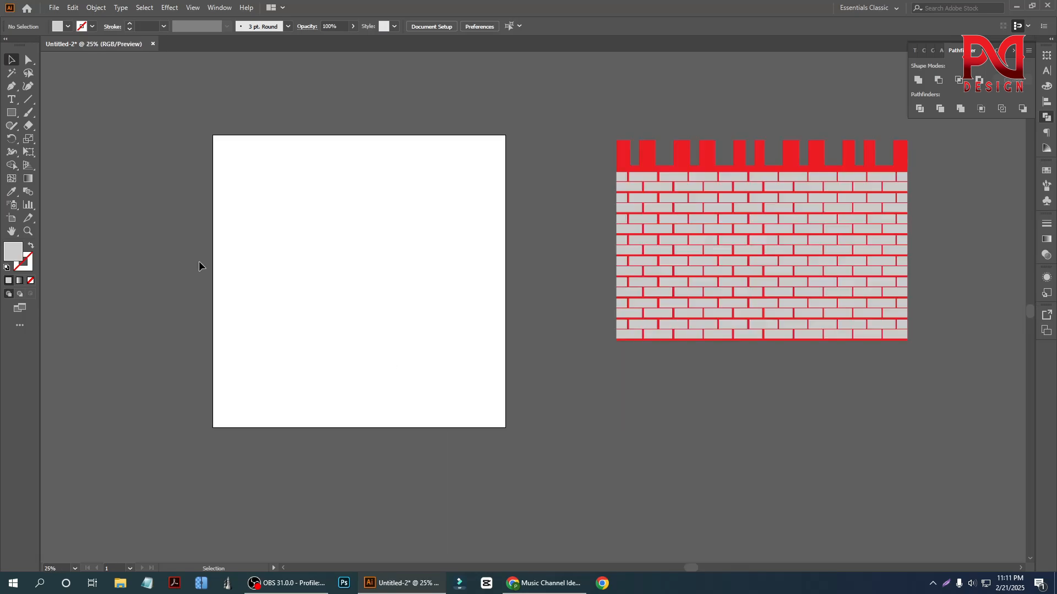
- Show the two-point perspective grid on the artboard, raise its vertical extent and lower its ground level
click(27, 168)
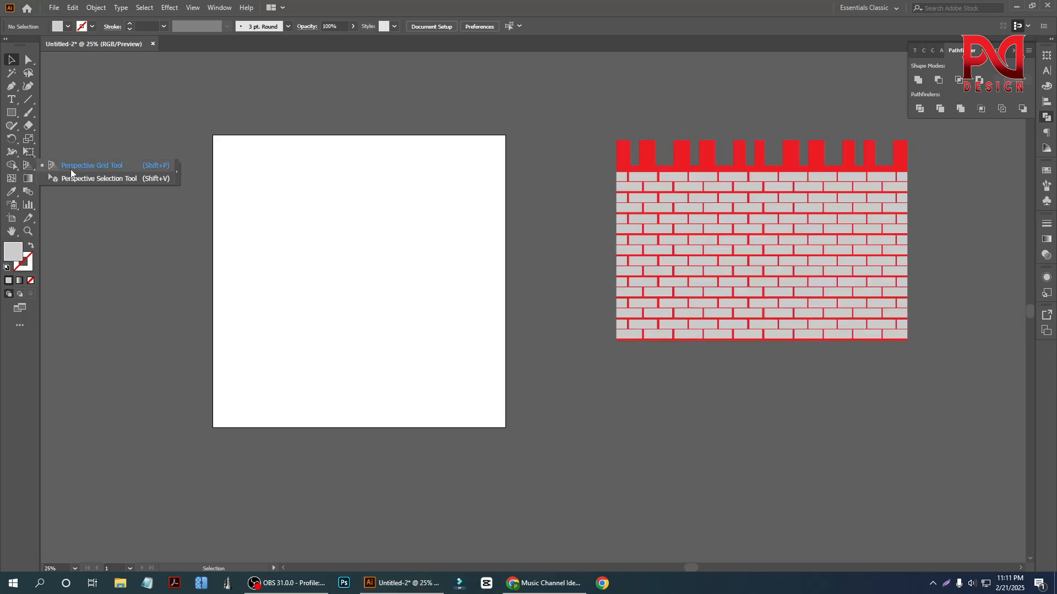
click(73, 167)
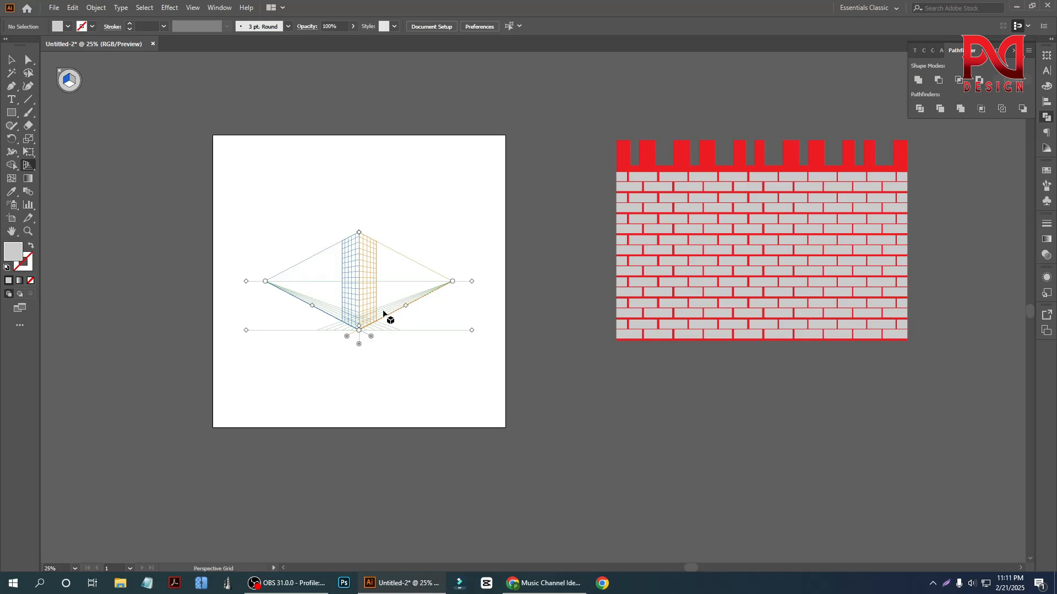
scroll(350, 333, up, 1)
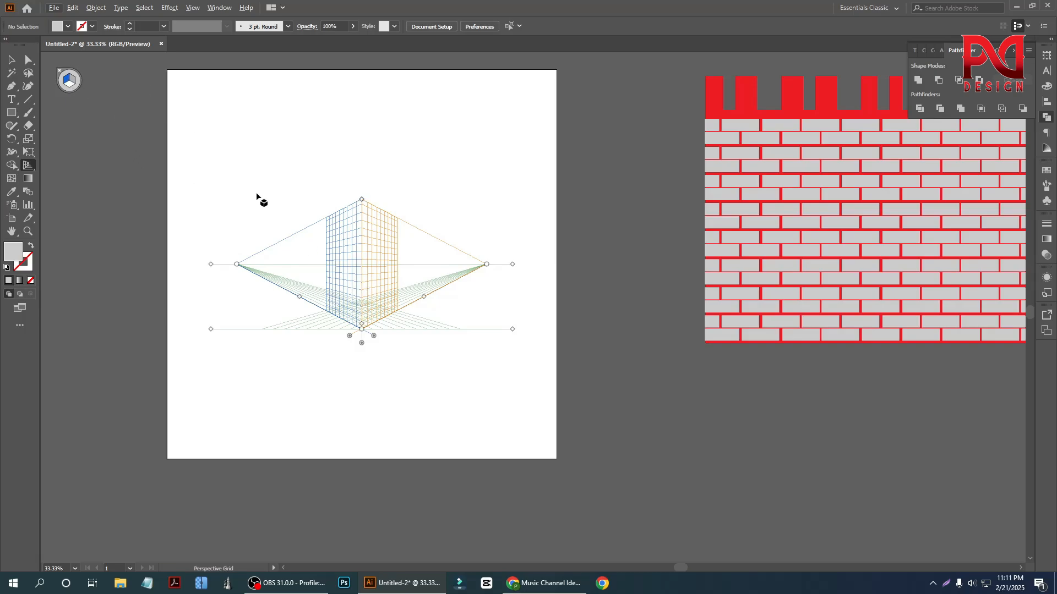
scroll(198, 239, up, 2)
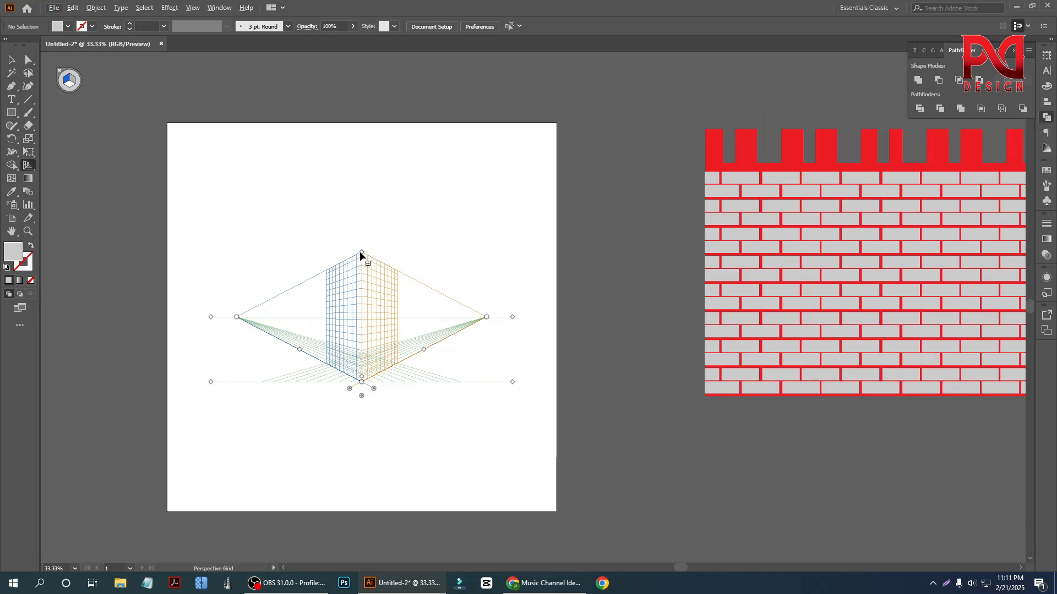
drag(362, 252, 358, 186)
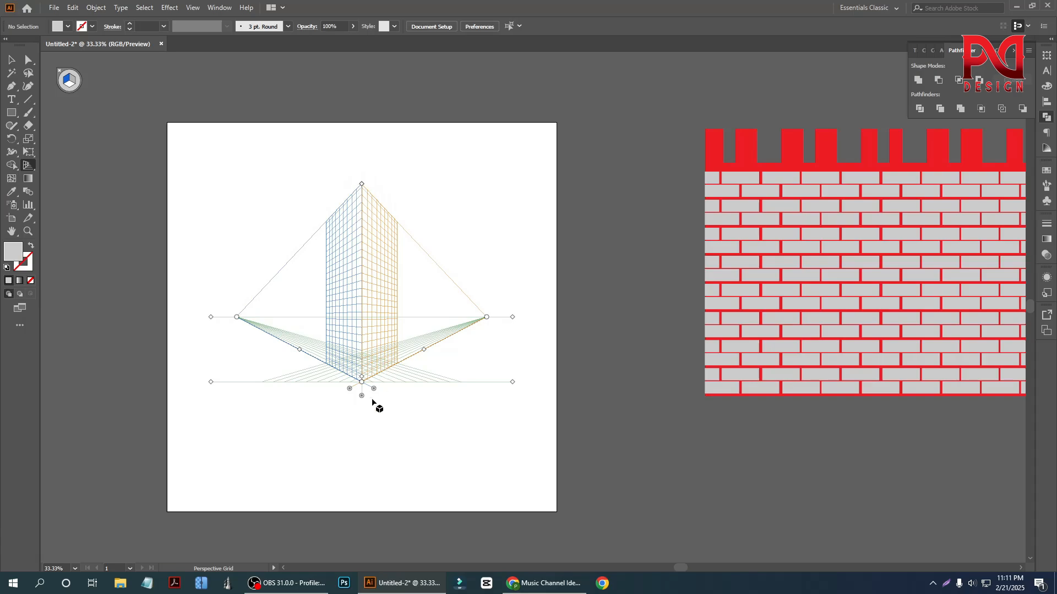
drag(363, 395, 362, 434)
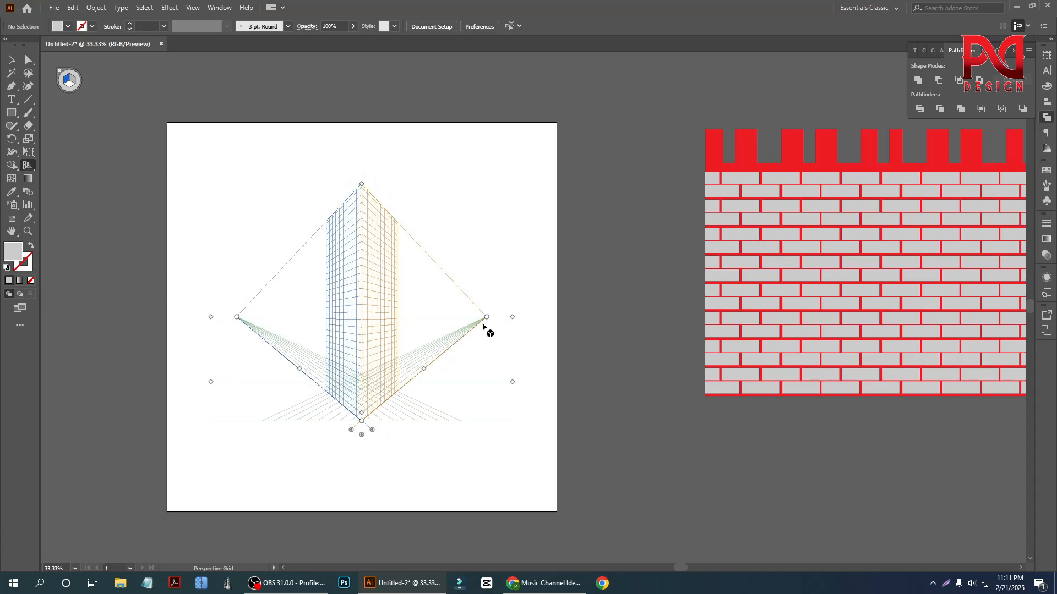
- Move both vanishing points of the perspective grid outward beyond the artboard edges and slightly lower the grid's top
drag(486, 317, 521, 317)
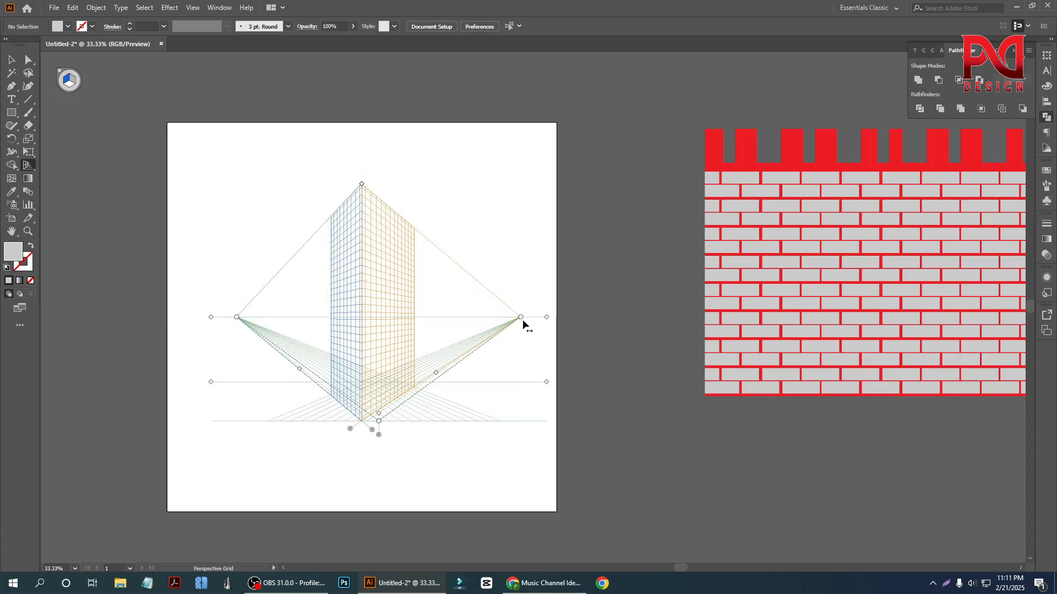
drag(237, 318, 195, 318)
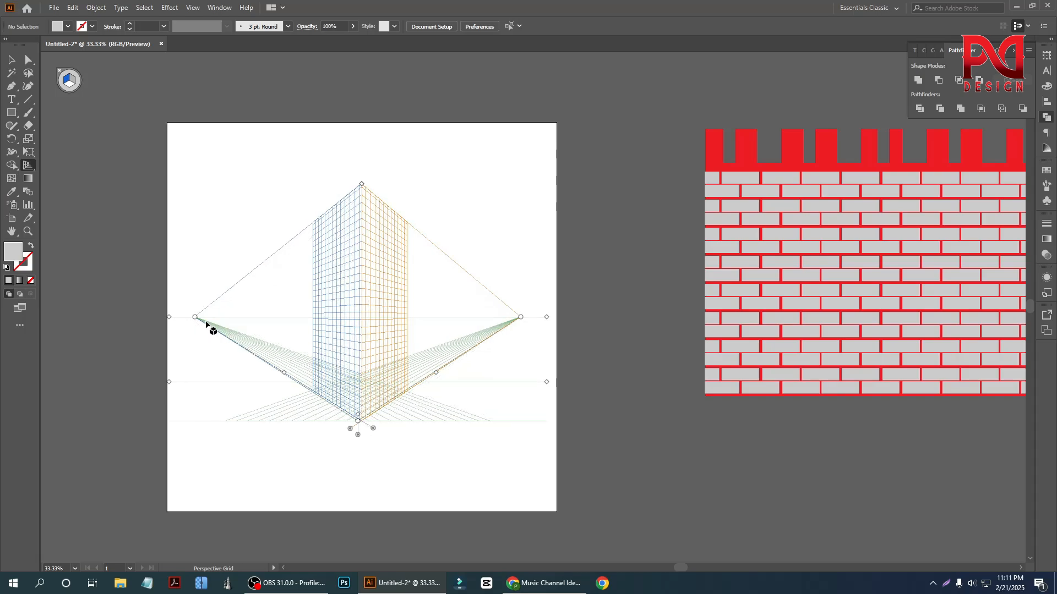
mouse_move(547, 317)
mouse_down()
mouse_move(575, 316)
mouse_move(560, 315)
mouse_up()
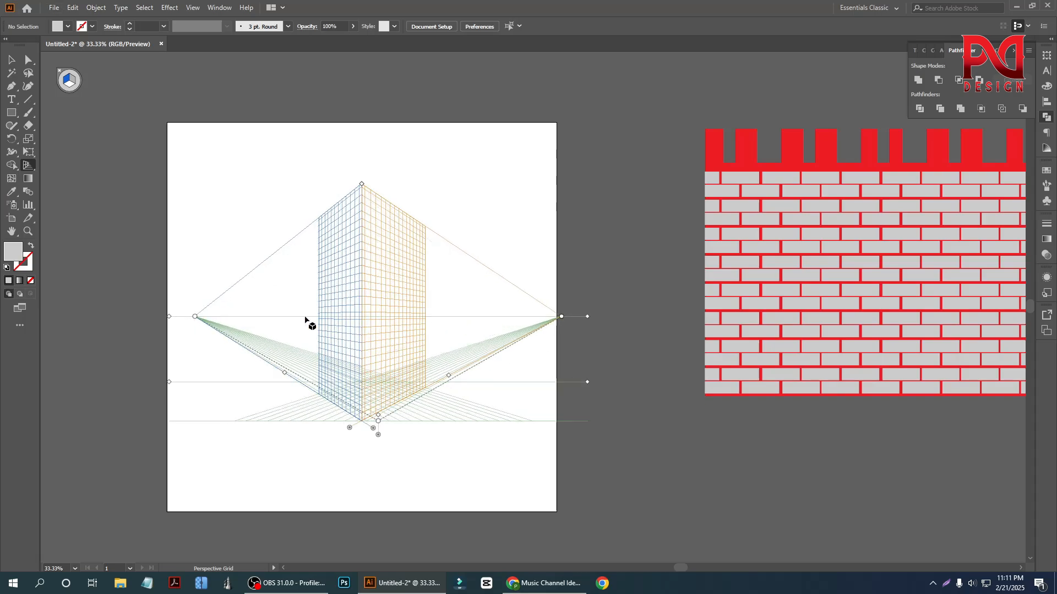
drag(195, 317, 131, 316)
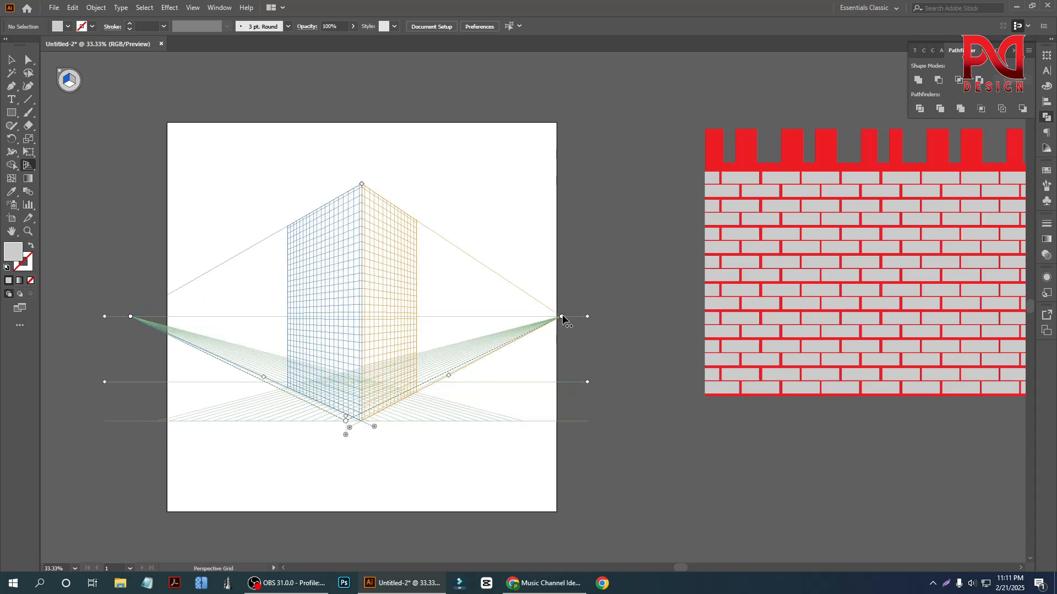
drag(561, 317, 606, 316)
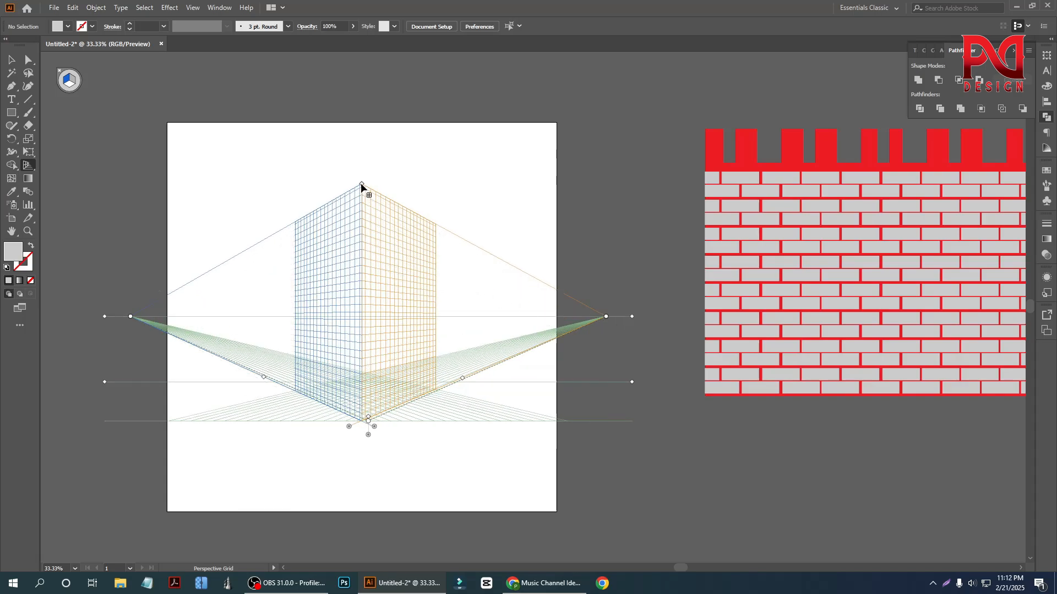
drag(361, 186, 362, 208)
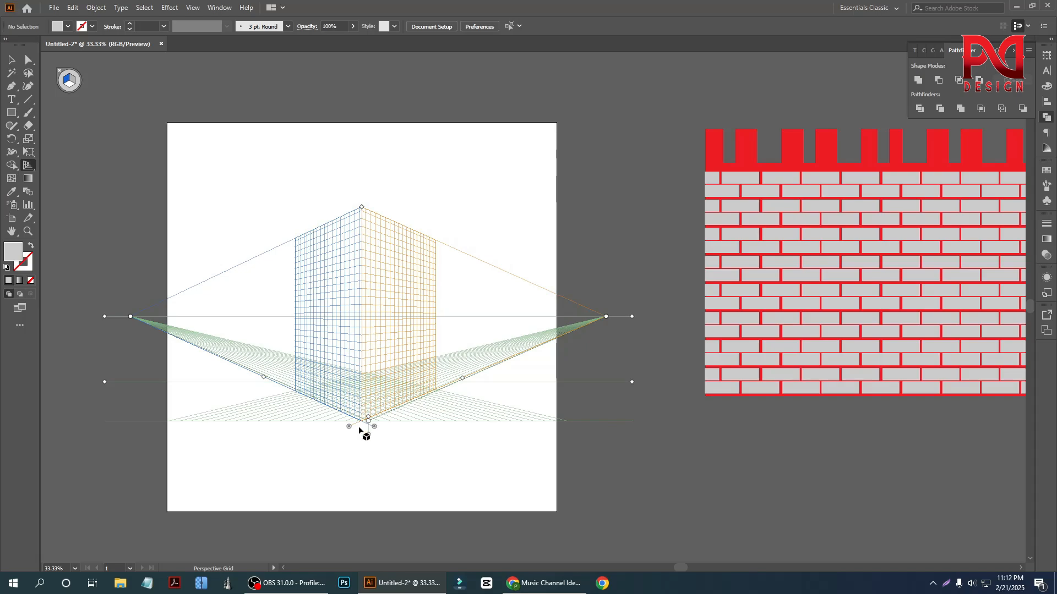
- Try to select the perspective grid on the artboard with the Selection tool
scroll(363, 421, up, 4)
scroll(359, 363, down, 3)
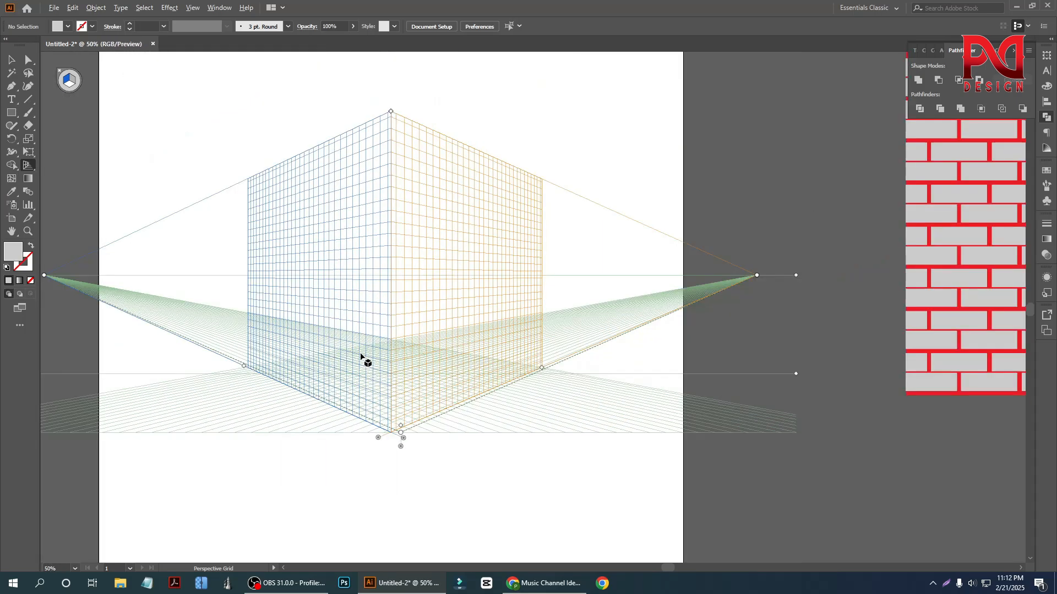
scroll(363, 358, up, 2)
scroll(373, 317, down, 1)
scroll(372, 314, up, 1)
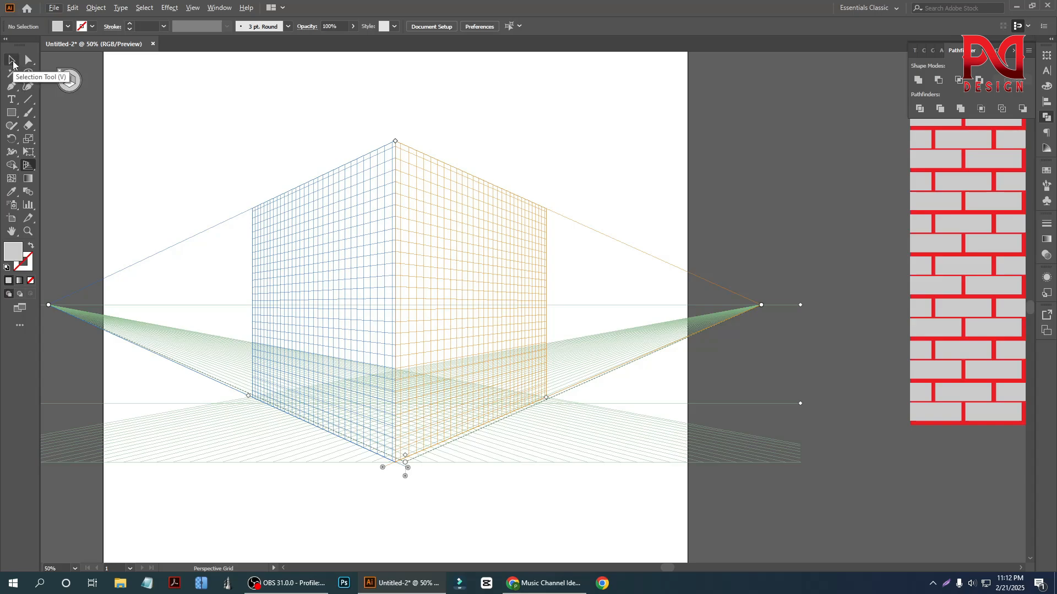
click(13, 60)
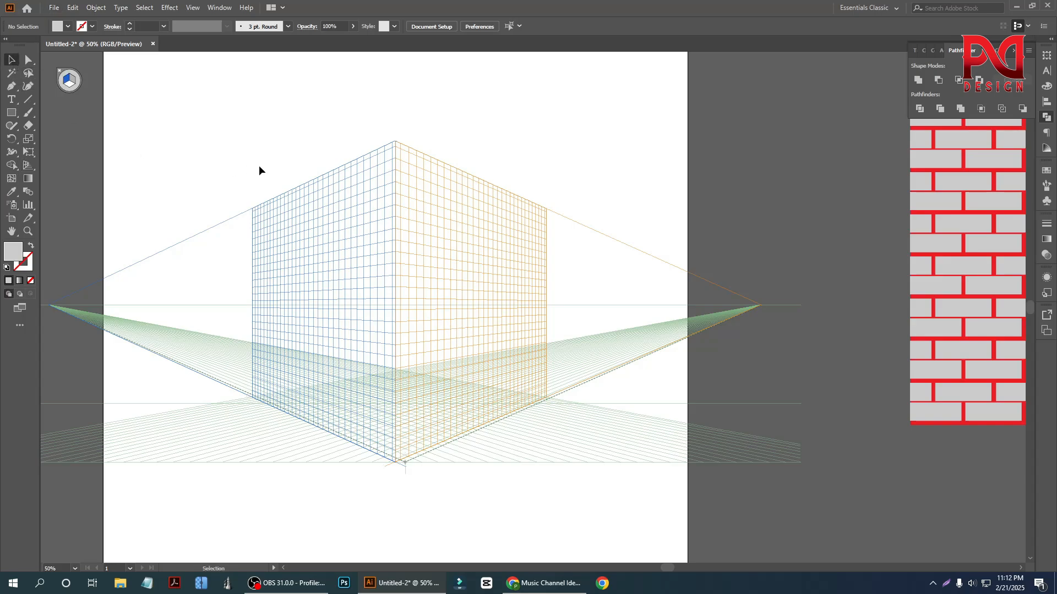
scroll(230, 168, down, 1)
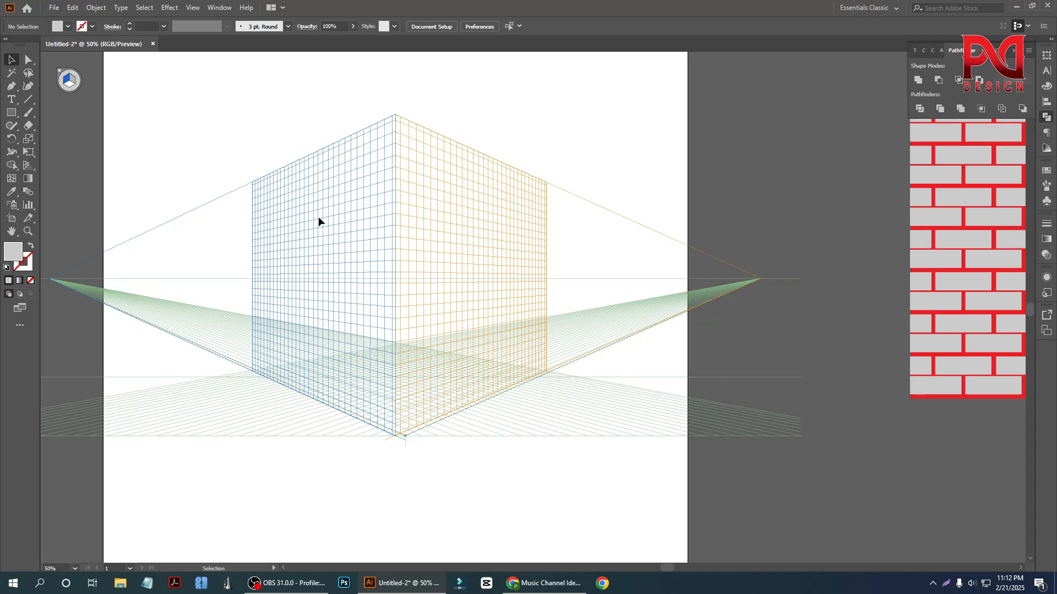
drag(231, 154, 527, 494)
key(a)
scroll(418, 232, down, 2)
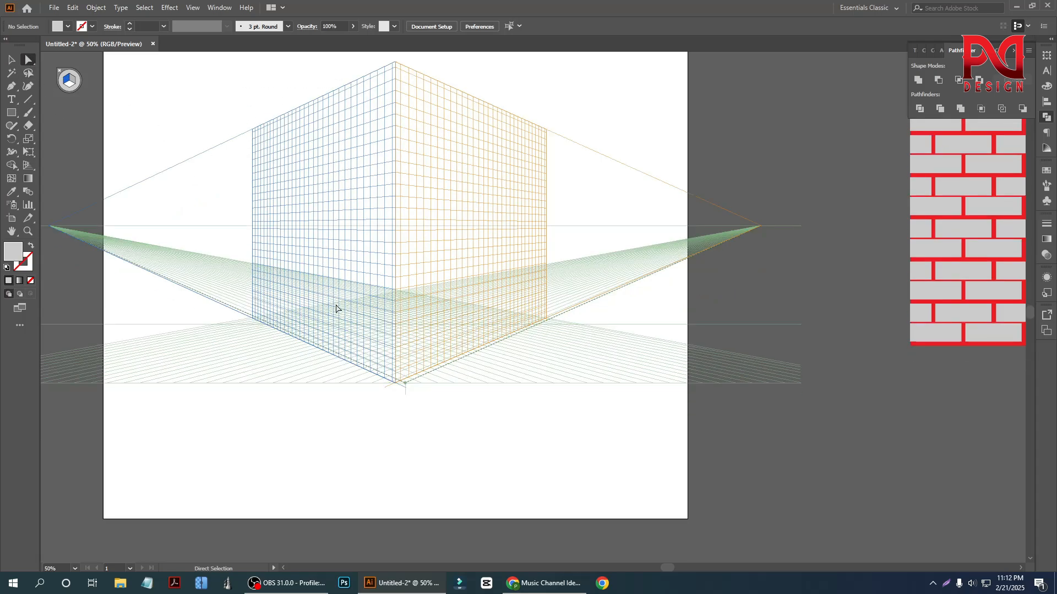
scroll(335, 308, up, 2)
key(v)
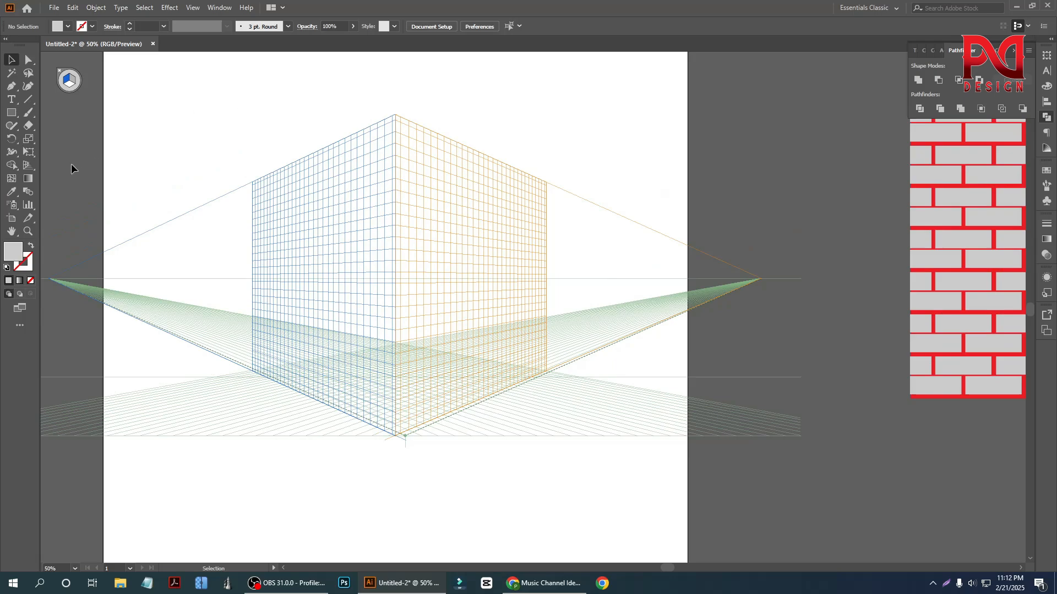
- Hide the perspective grid through its plane switching widget and show it again with the Perspective Grid tool
drag(29, 168, 90, 165)
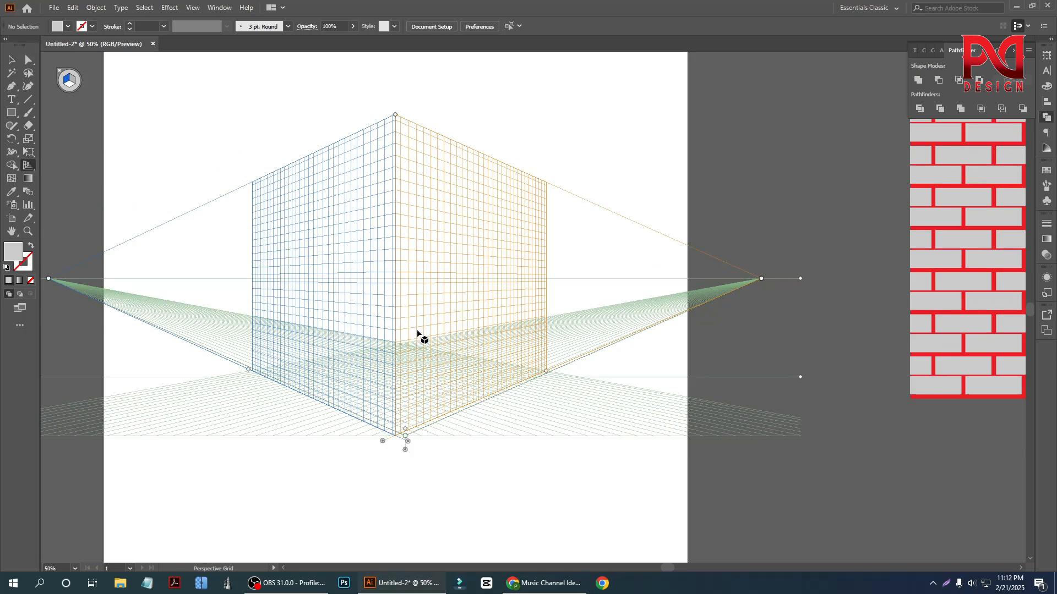
click(63, 71)
click(61, 72)
click(59, 72)
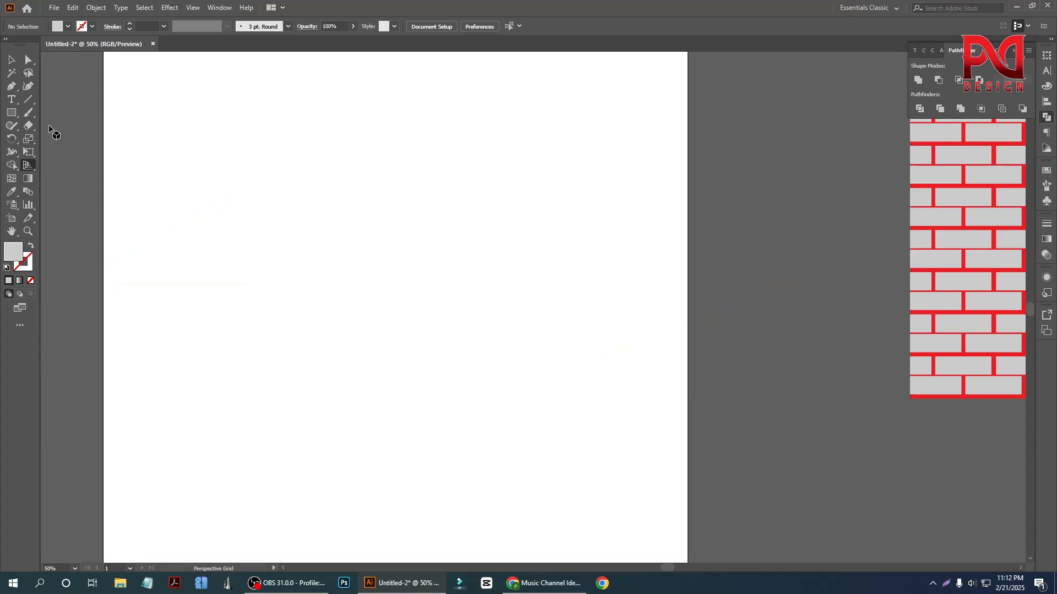
key(v)
click(25, 166)
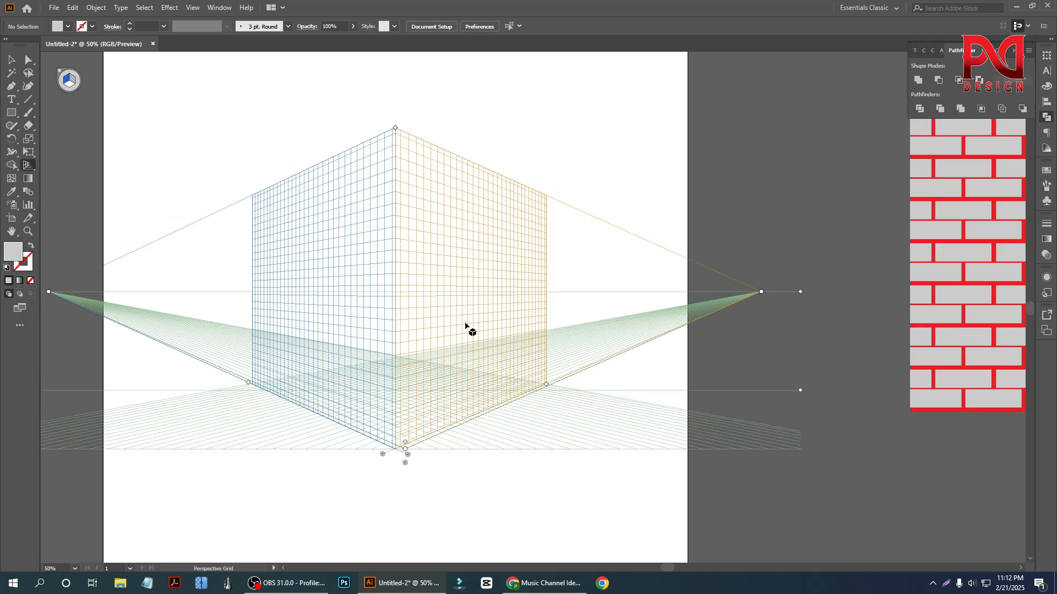
- Examine the planes of the adjusted perspective grid and the brick wall artwork beside the artboard
scroll(464, 325, down, 1)
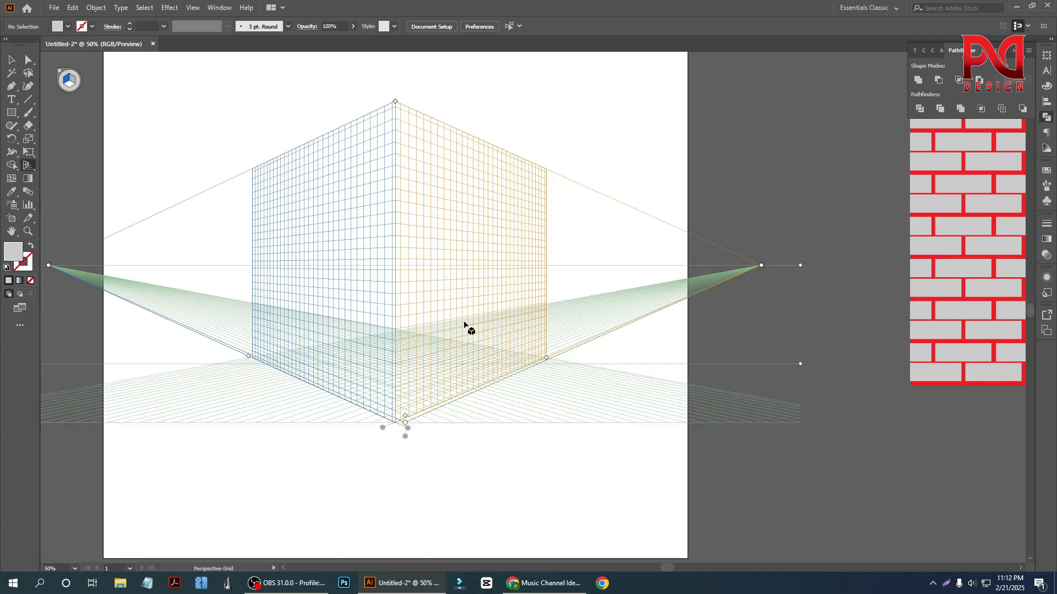
scroll(462, 309, down, 1)
scroll(418, 318, up, 1)
scroll(369, 330, up, 1)
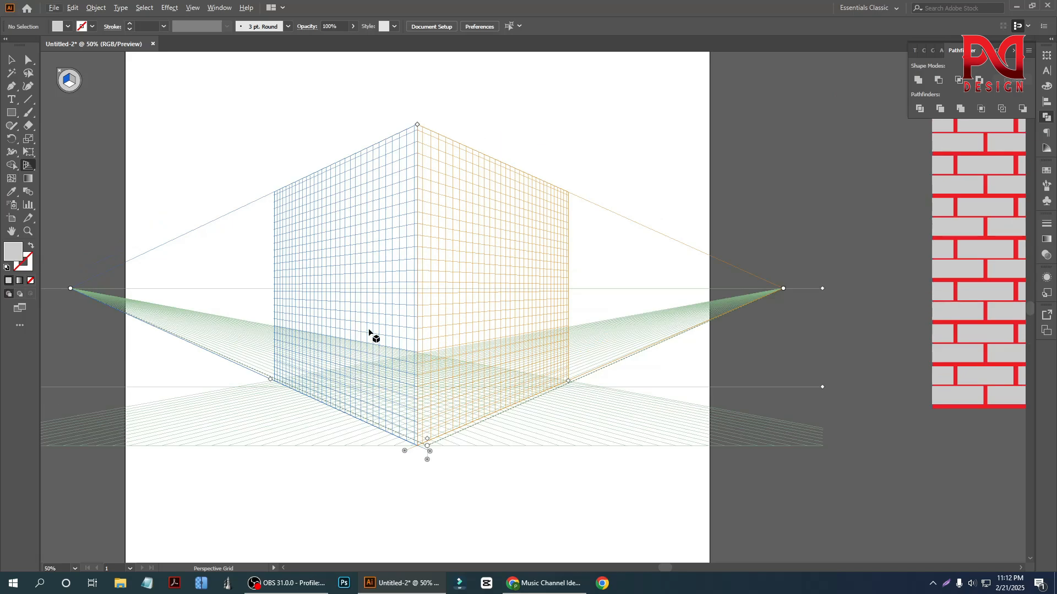
scroll(369, 333, up, 1)
scroll(368, 336, down, 1)
scroll(374, 336, up, 1)
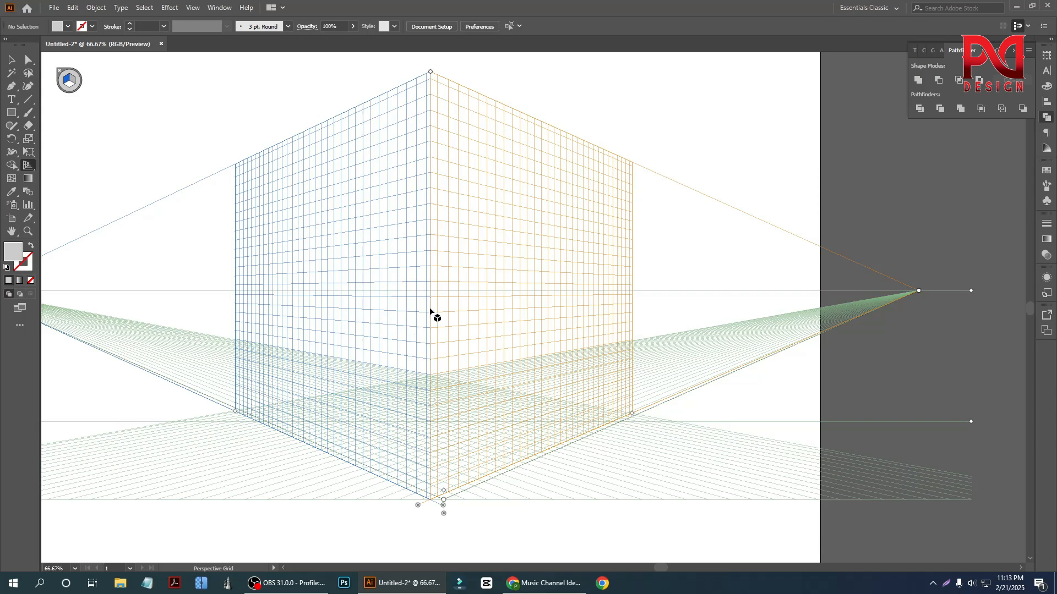
scroll(434, 314, up, 1)
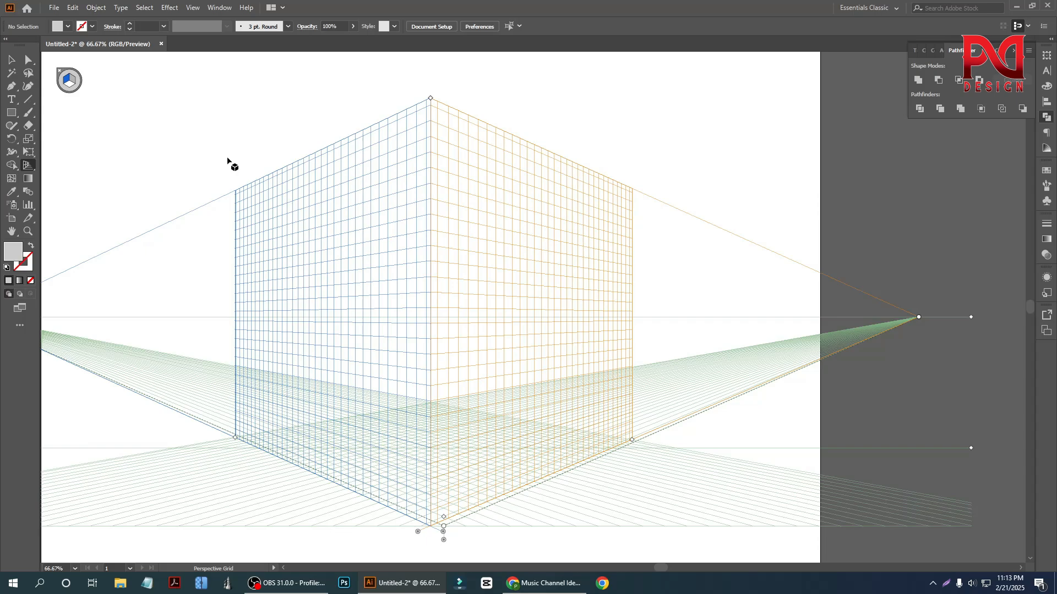
scroll(270, 242, down, 2)
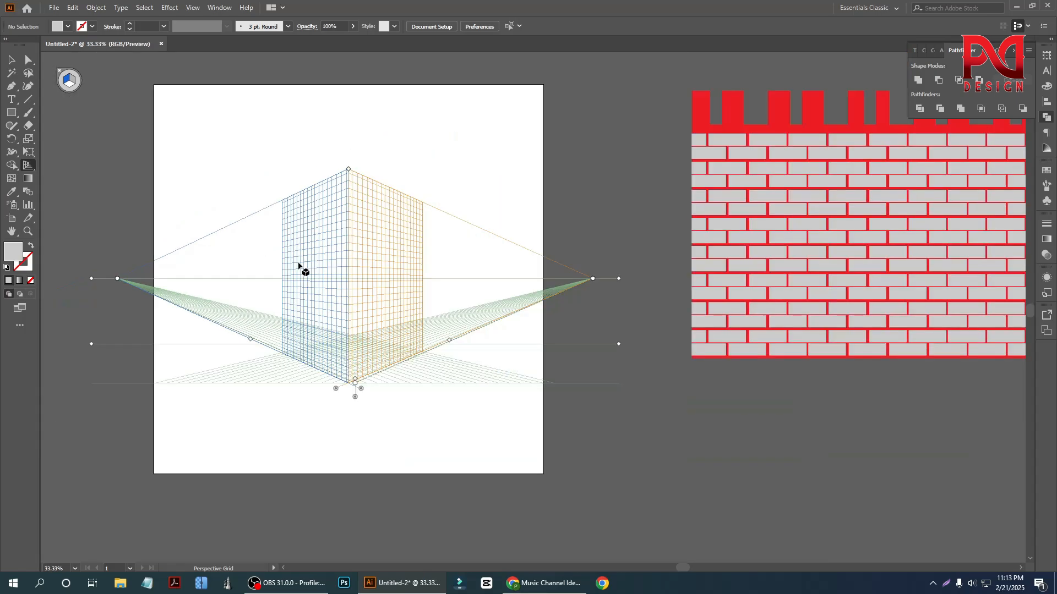
scroll(298, 264, down, 1)
scroll(724, 288, up, 2)
scroll(722, 288, up, 1)
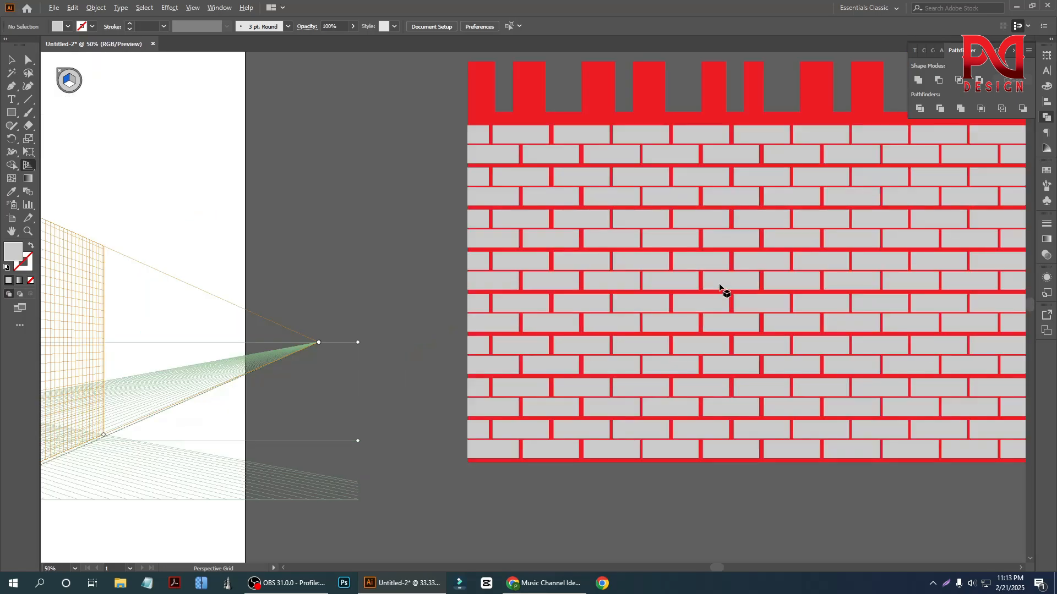
- Compare the perspective grid on the artboard with the brick wall artwork beside it
scroll(705, 285, down, 1)
scroll(705, 282, up, 1)
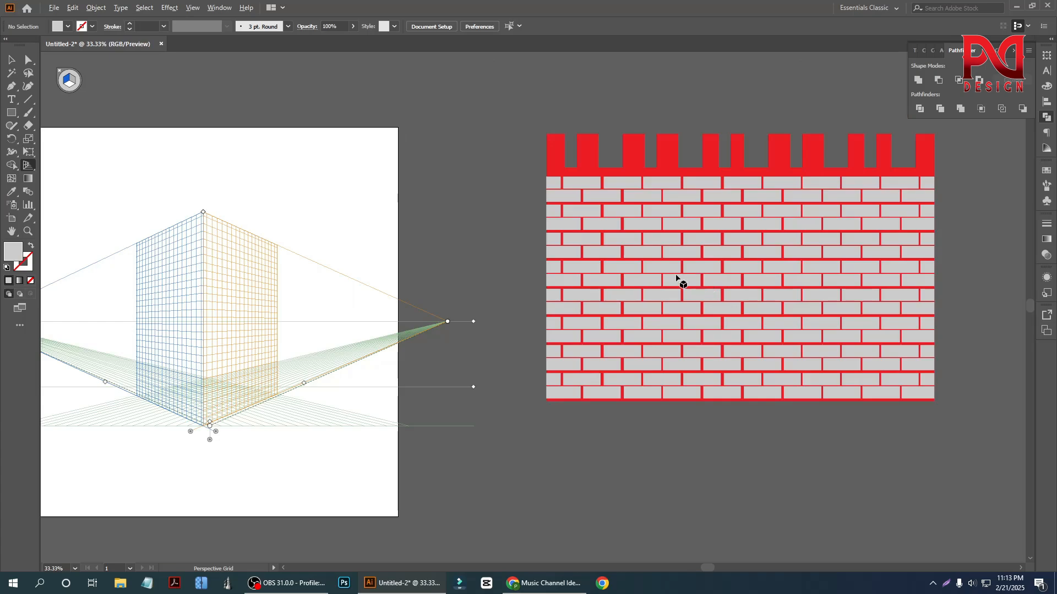
scroll(678, 279, down, 1)
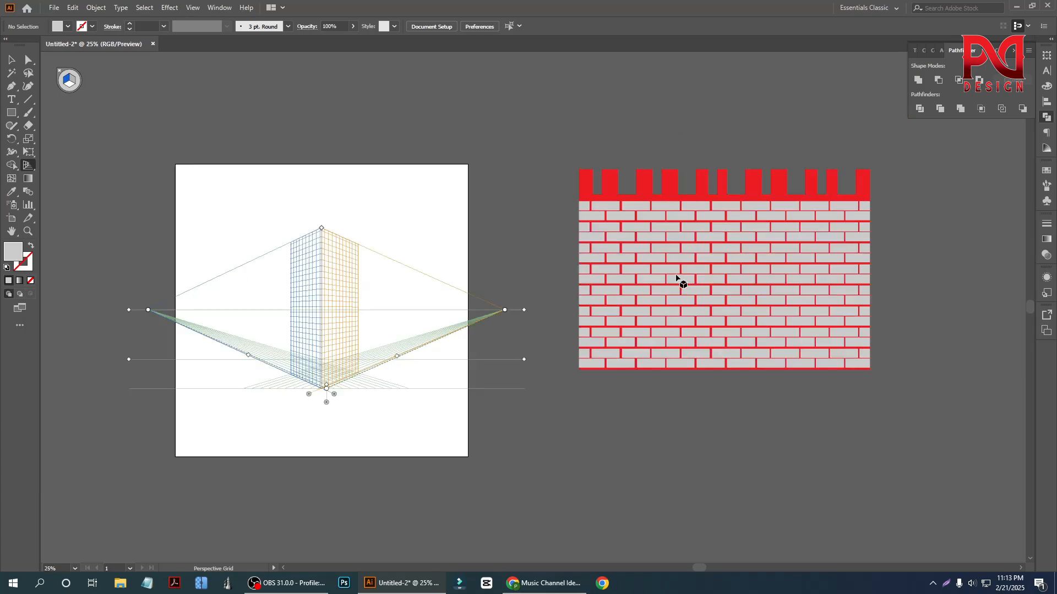
click(11, 62)
scroll(637, 330, up, 1)
scroll(634, 325, down, 1)
scroll(702, 306, up, 2)
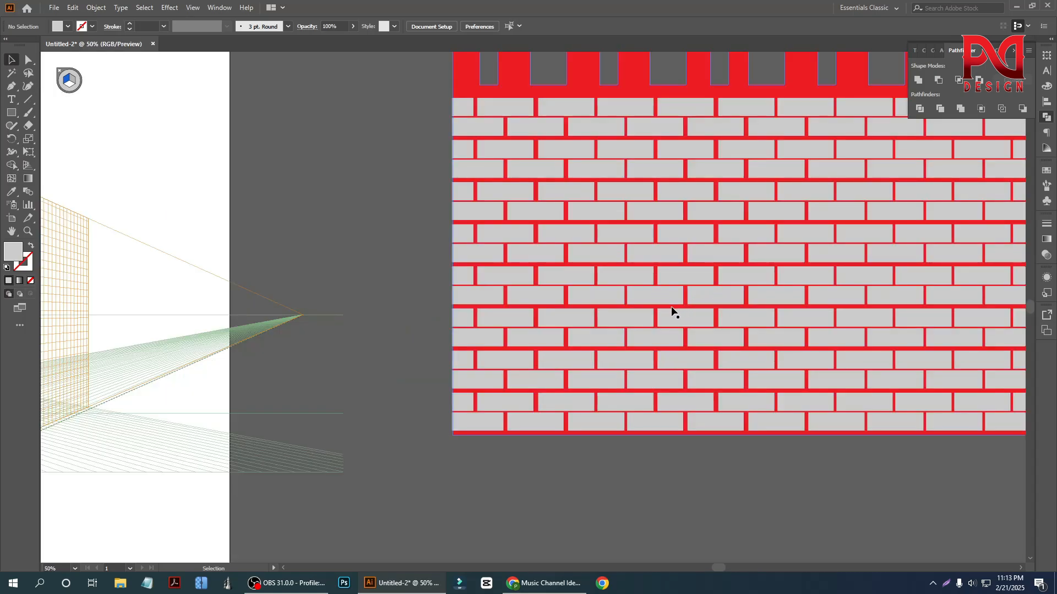
scroll(671, 311, down, 2)
scroll(278, 337, up, 2)
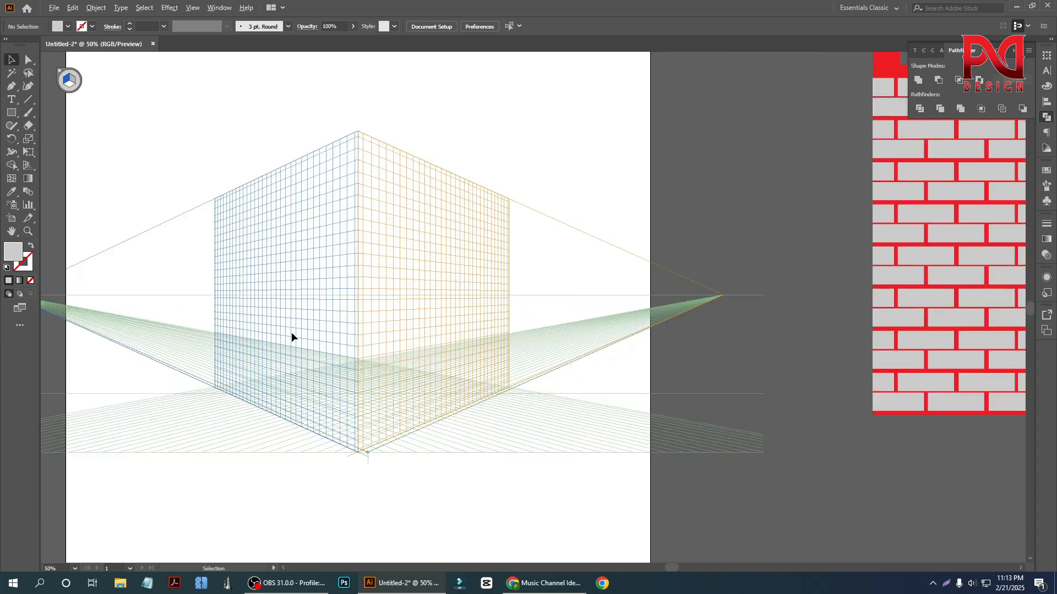
scroll(292, 332, up, 1)
scroll(314, 357, down, 2)
- Move the brick wall group up and closer to the artboard, keeping it outside, and deselect it
click(805, 308)
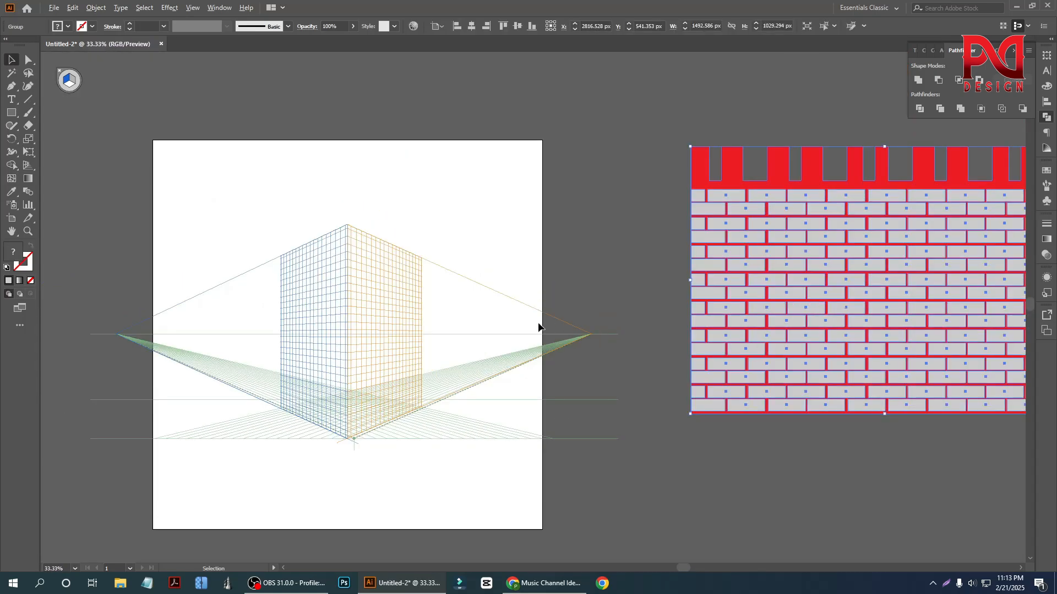
scroll(542, 326, down, 1)
drag(734, 324, 653, 254)
click(413, 197)
- Scale the brick wall group down to about 1003 by 692 px beside the artboard and deselect it
scroll(298, 247, up, 2)
scroll(523, 306, up, 1)
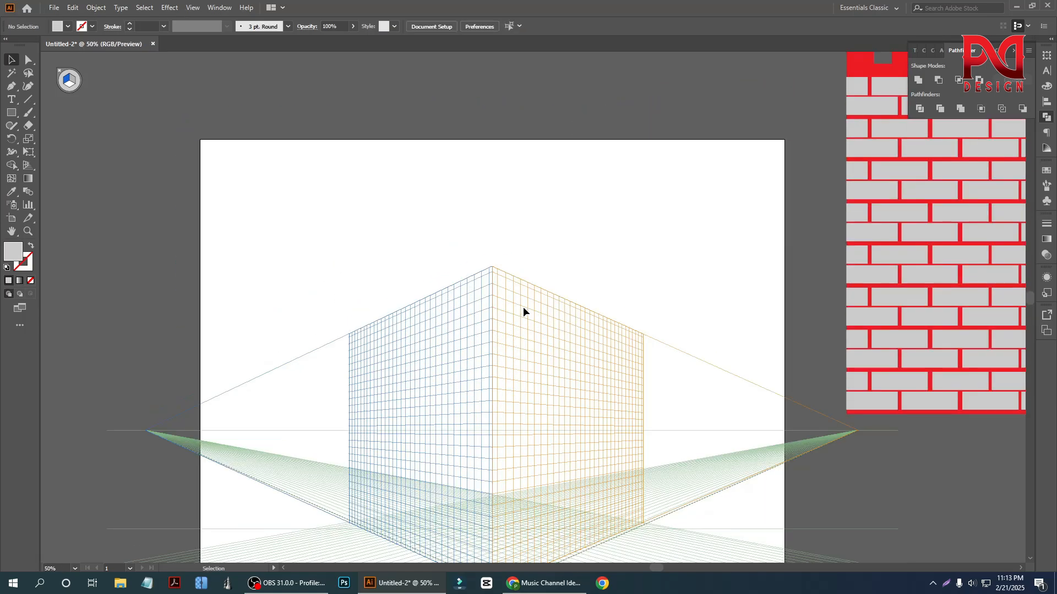
scroll(485, 296, down, 4)
scroll(304, 262, down, 1)
click(767, 276)
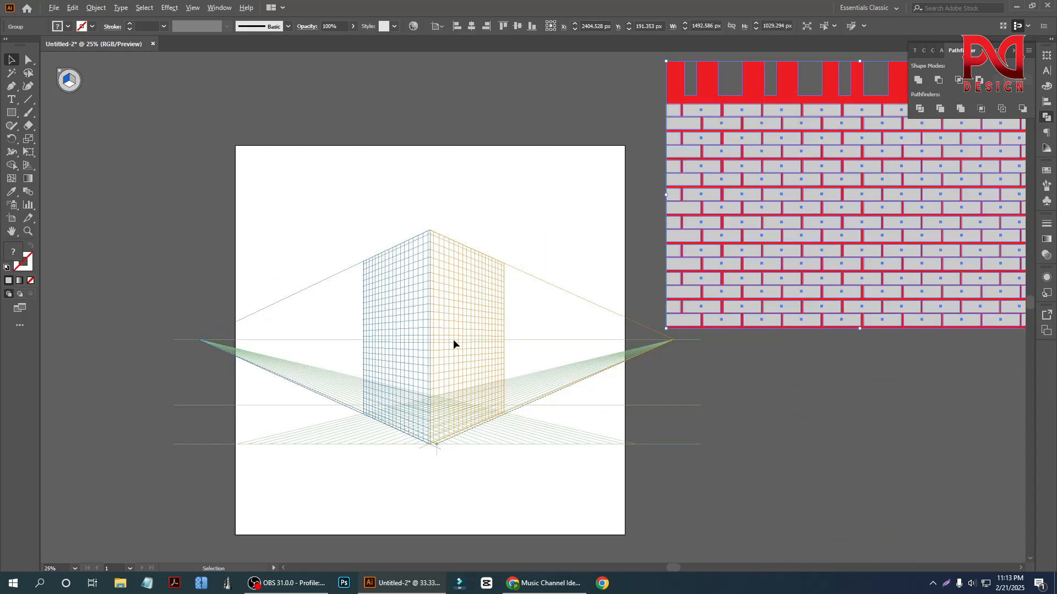
scroll(453, 345, down, 2)
drag(757, 336, 635, 308)
click(563, 297)
scroll(559, 296, up, 1)
scroll(337, 265, up, 1)
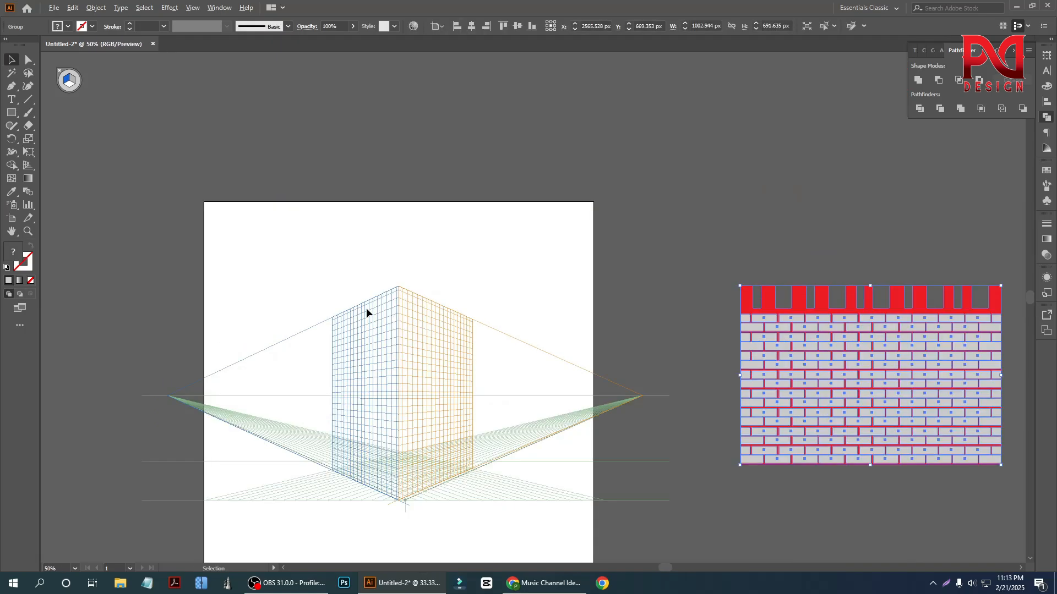
scroll(365, 309, up, 1)
scroll(424, 308, down, 1)
scroll(424, 308, up, 1)
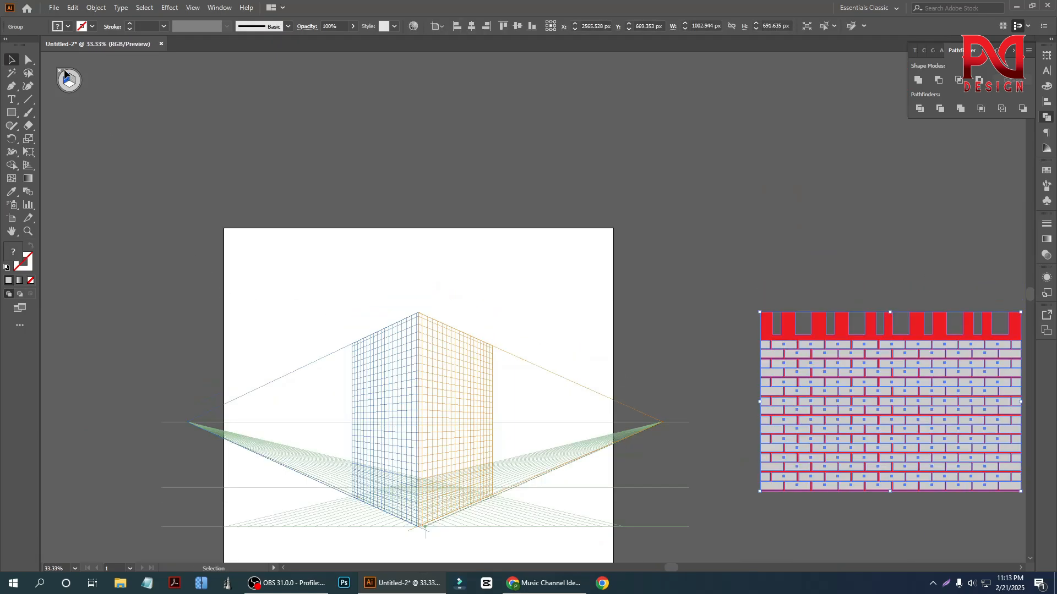
click(90, 183)
- Switch to the Perspective Grid tool and examine the grid's two vertical planes and the plane switching widget
scroll(433, 356, up, 2)
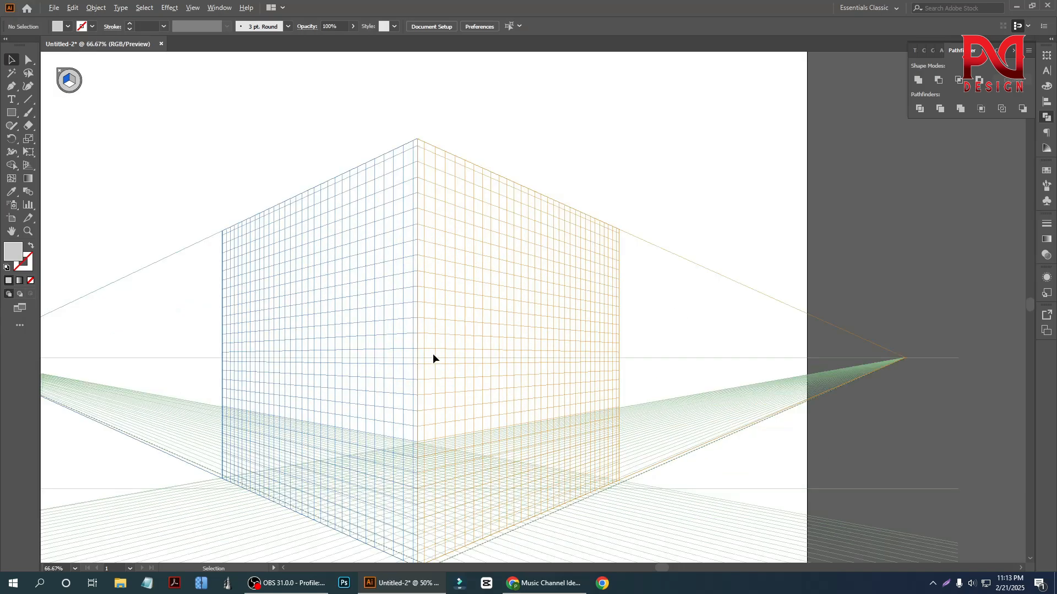
scroll(391, 322, down, 1)
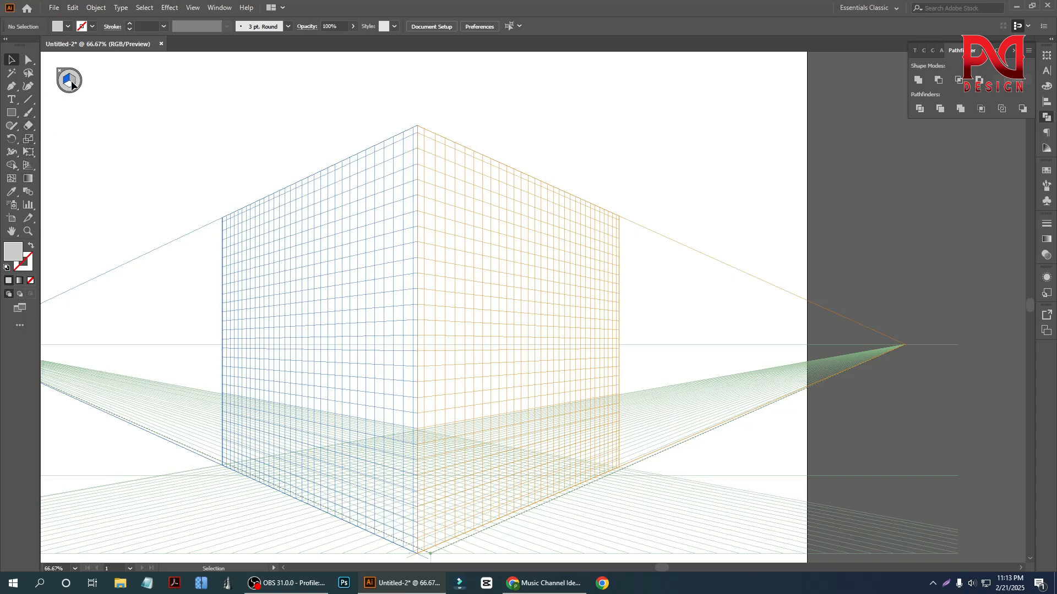
click(30, 171)
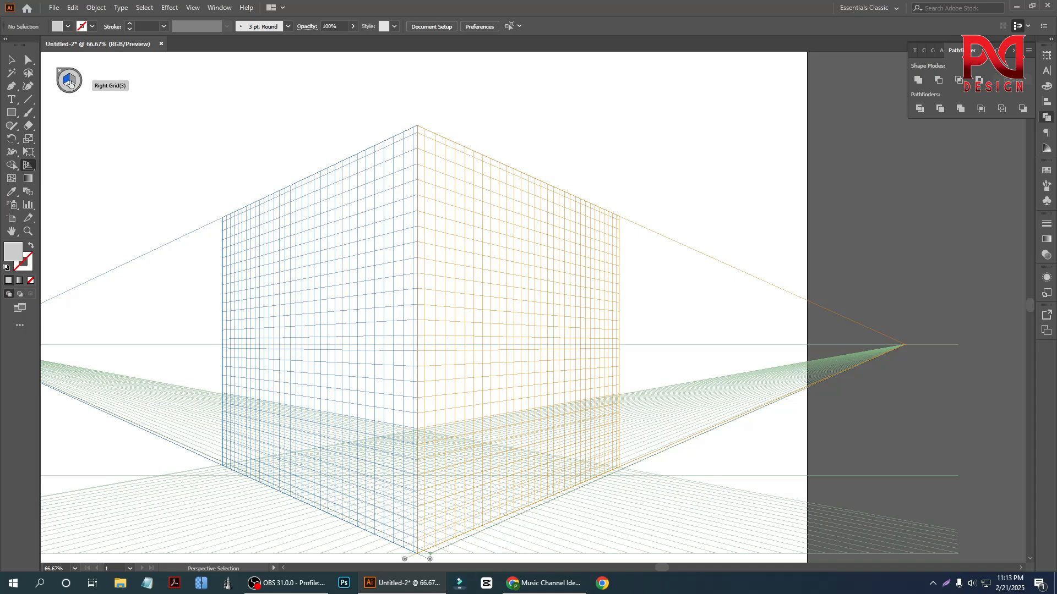
key(shift+p)
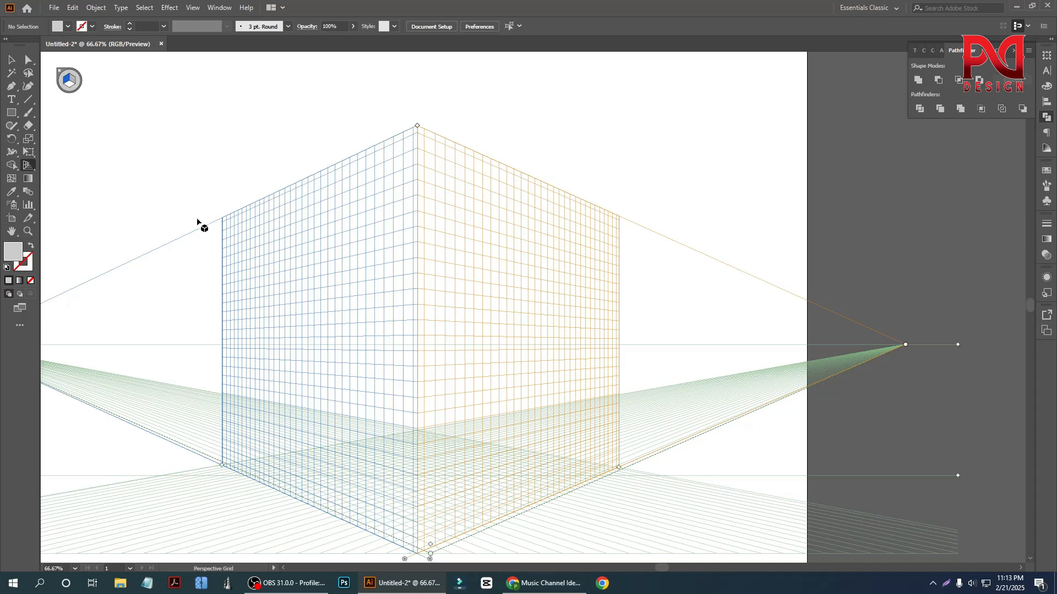
scroll(248, 274, down, 1)
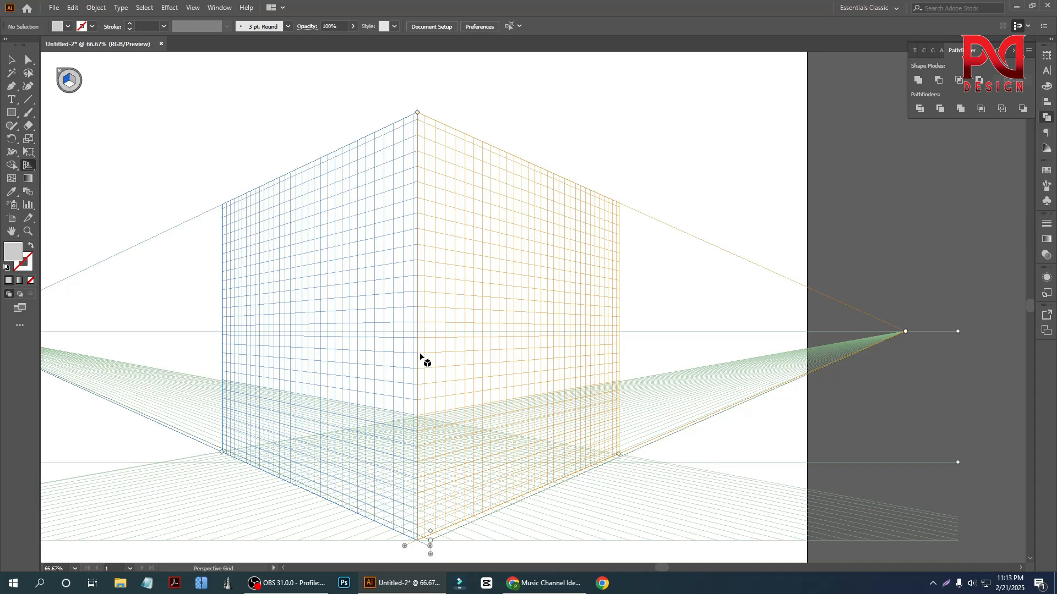
scroll(382, 373, down, 1)
scroll(366, 365, down, 1)
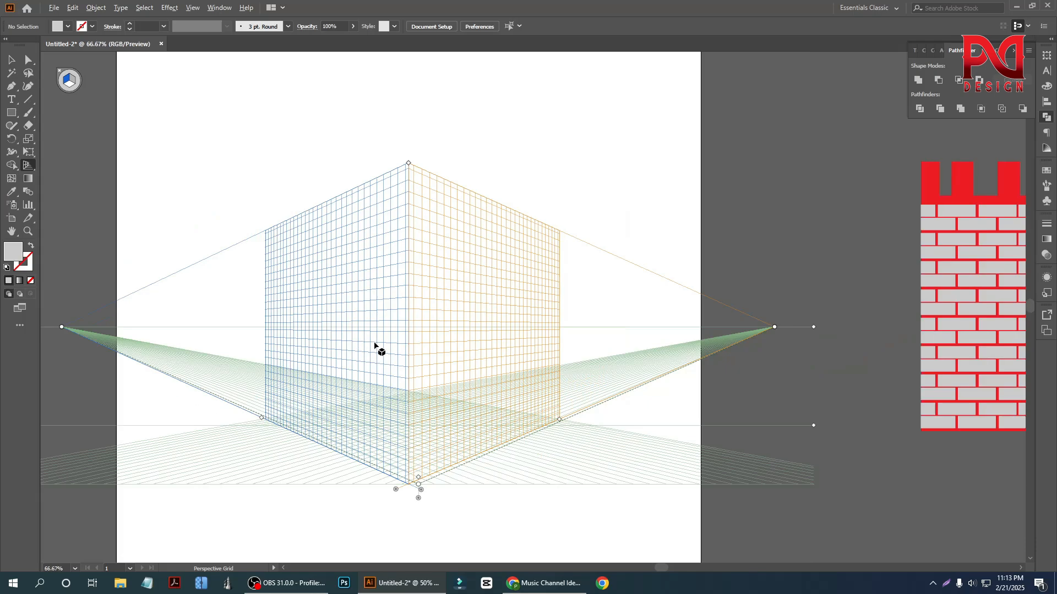
scroll(374, 347, up, 3)
- Draw a rectangle covering the whole left grid plane, about 939 by 823 pt, and fill it with orange
click(11, 113)
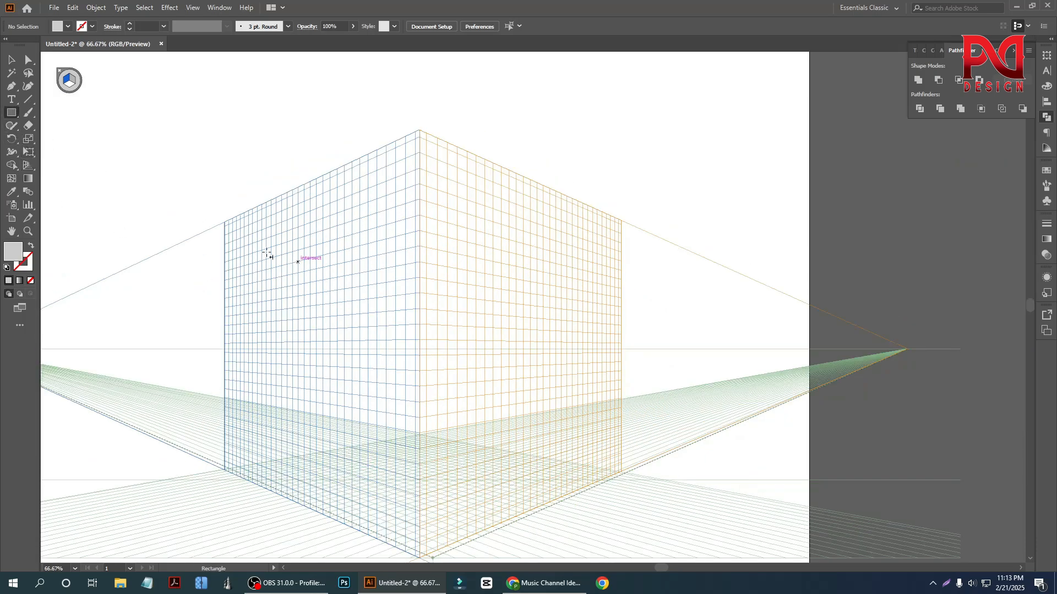
drag(227, 224, 421, 557)
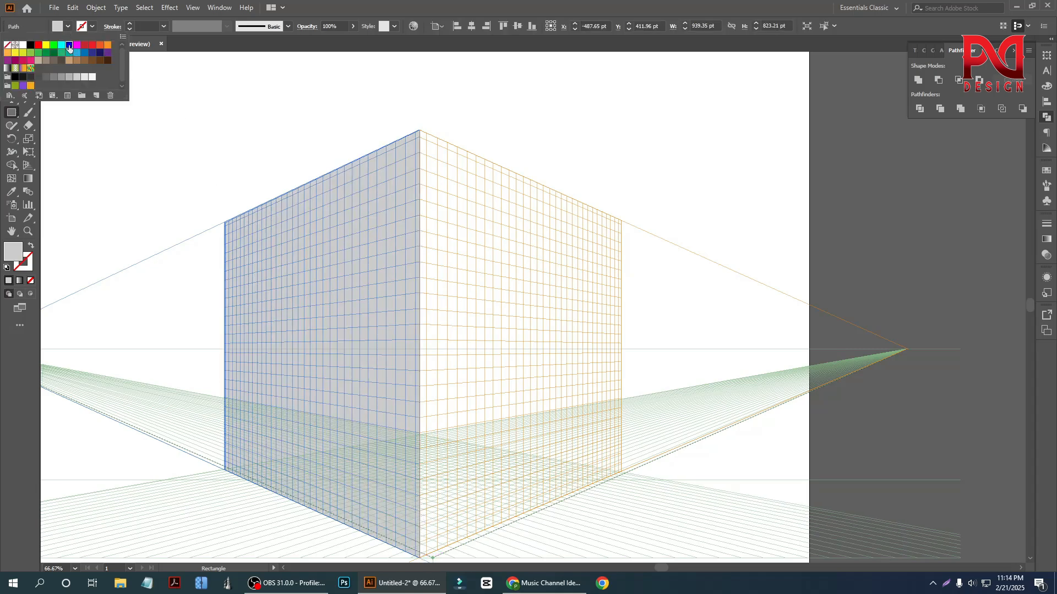
click(69, 46)
click(84, 45)
click(100, 45)
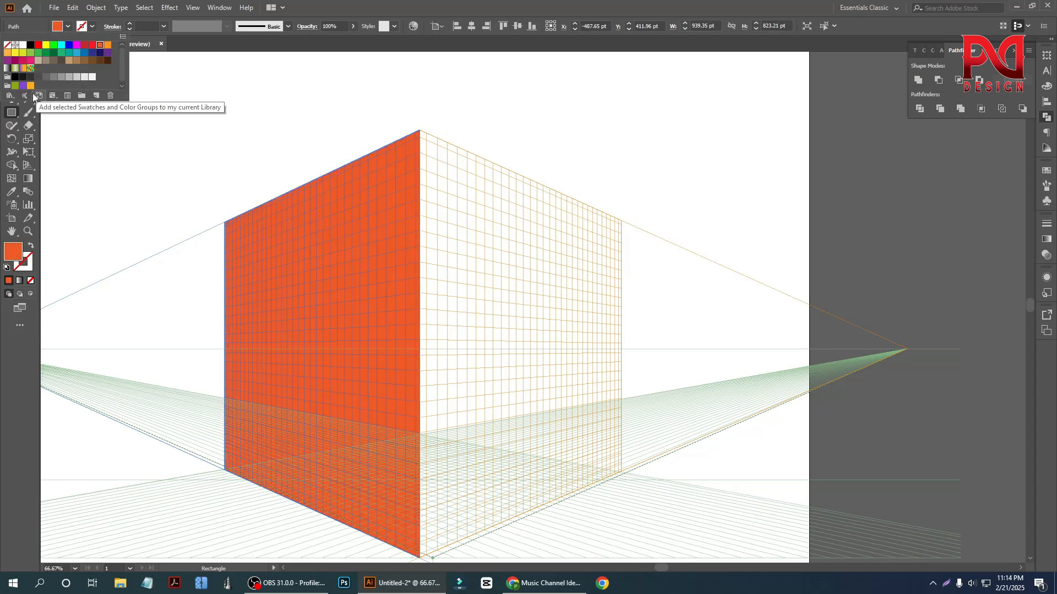
click(10, 111)
click(10, 63)
click(214, 264)
- Delete the orange rectangle from the left grid plane
scroll(263, 291, down, 1)
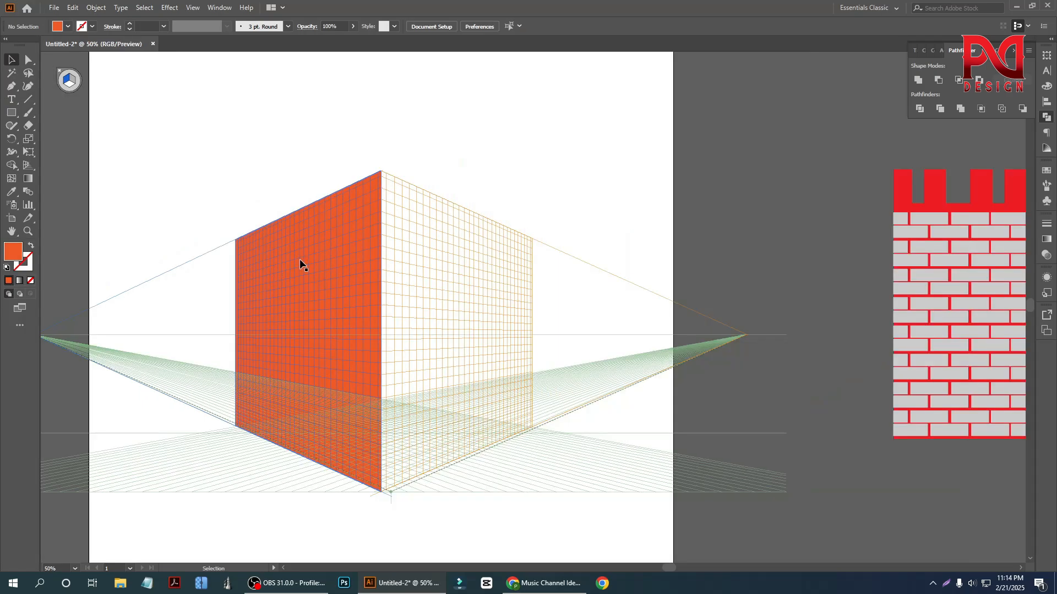
click(299, 262)
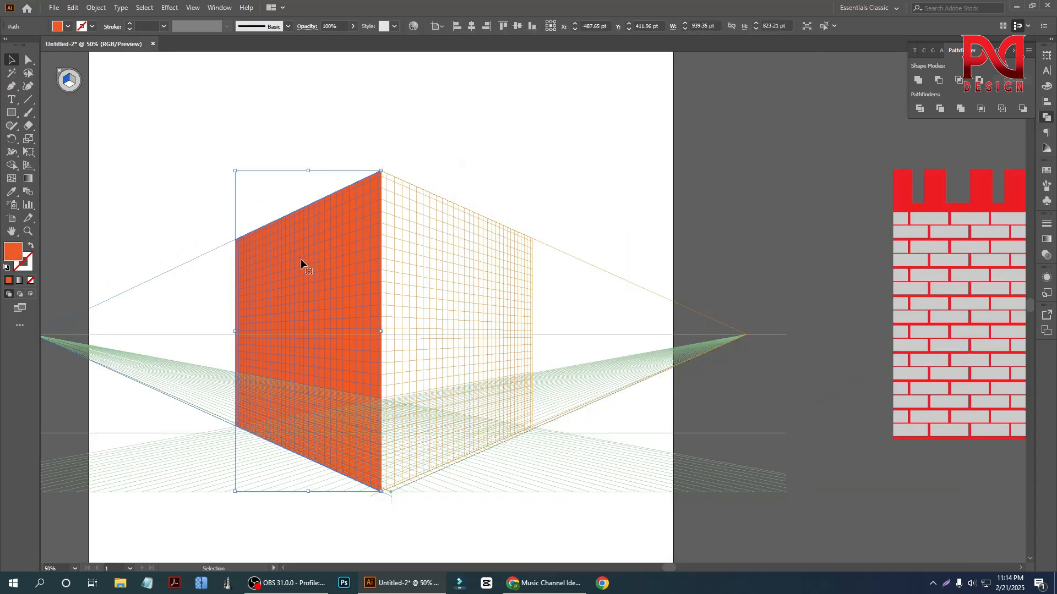
key(Delete)
- Make the left grid the active plane using the Perspective Grid tool's plane switching widget
scroll(248, 255, down, 1)
scroll(248, 255, up, 1)
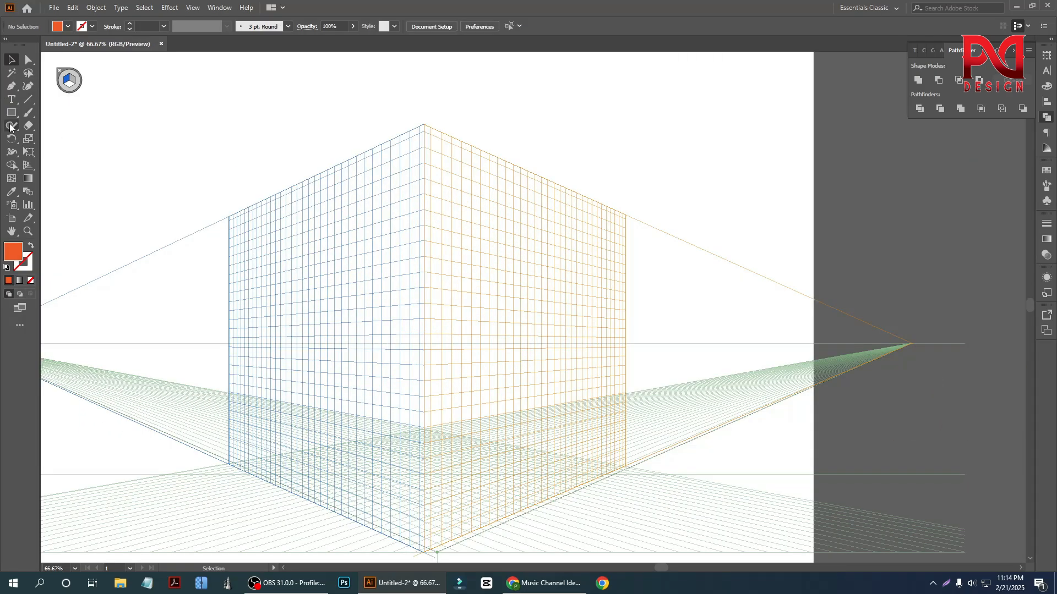
click(28, 165)
click(65, 83)
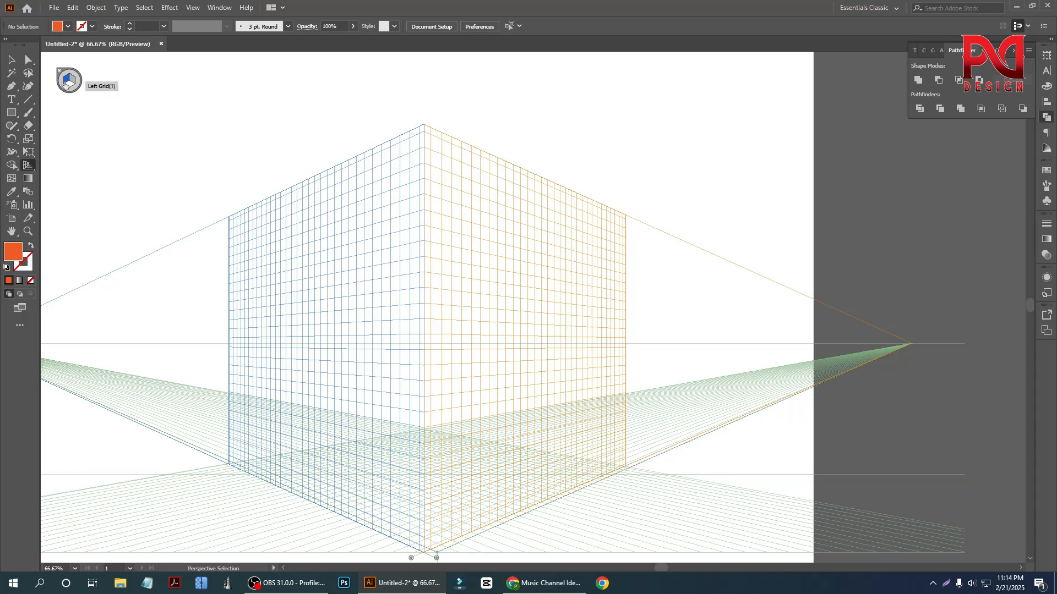
scroll(236, 236, down, 2)
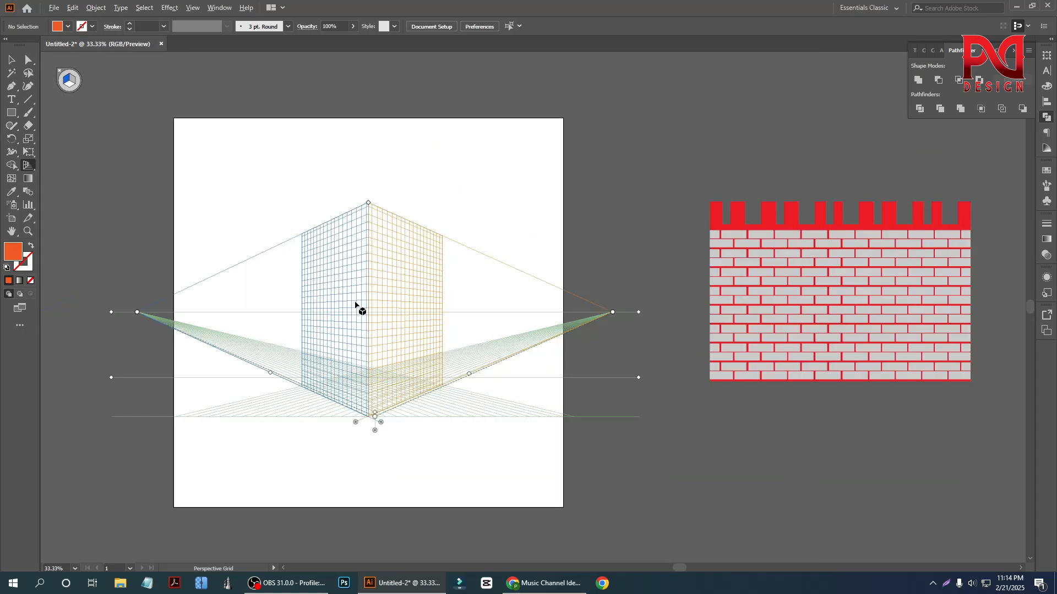
- Move the brick wall group onto the perspective grid, aligning its upper-left corner with the left plane's outer upper corner
click(11, 60)
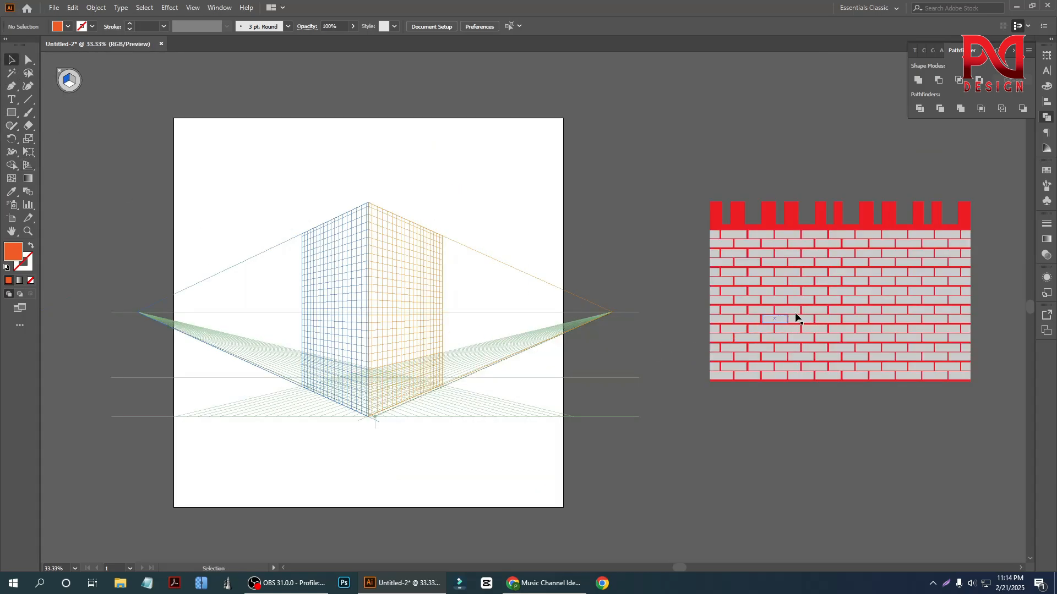
drag(797, 314, 306, 323)
scroll(298, 312, up, 1)
scroll(318, 338, up, 3)
drag(298, 270, 316, 290)
scroll(341, 303, up, 2)
scroll(201, 269, down, 1)
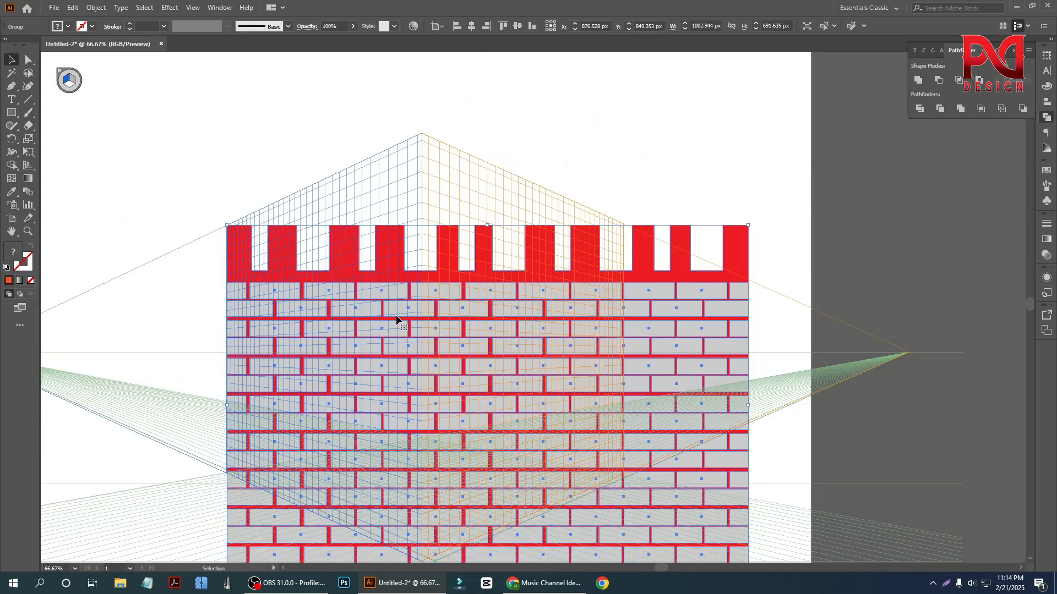
- Narrow the brick wall group with Free Transform to about 435 px wide and 691 px high
click(28, 126)
click(29, 138)
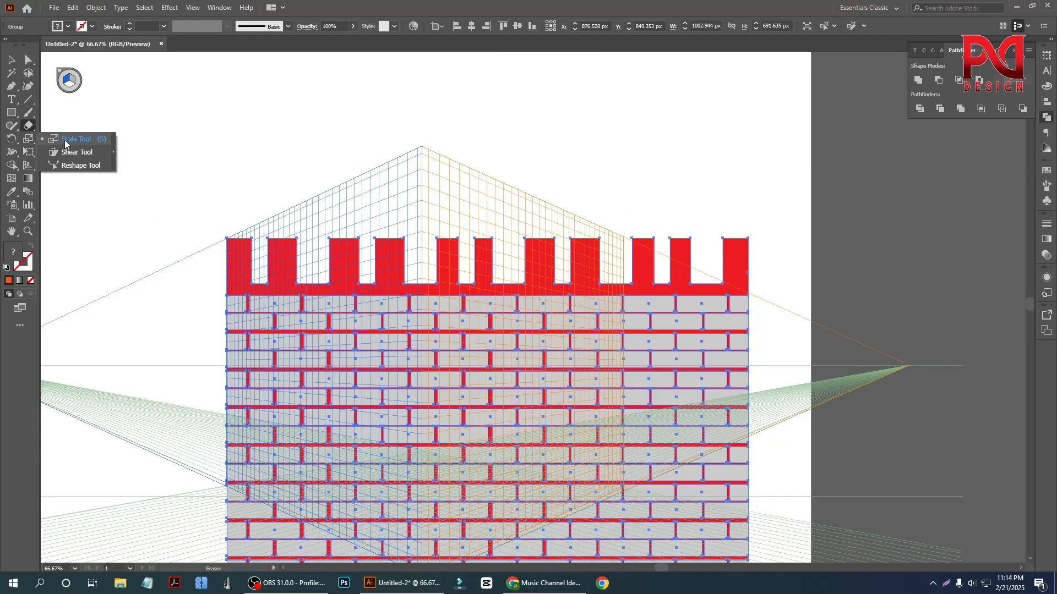
click(30, 155)
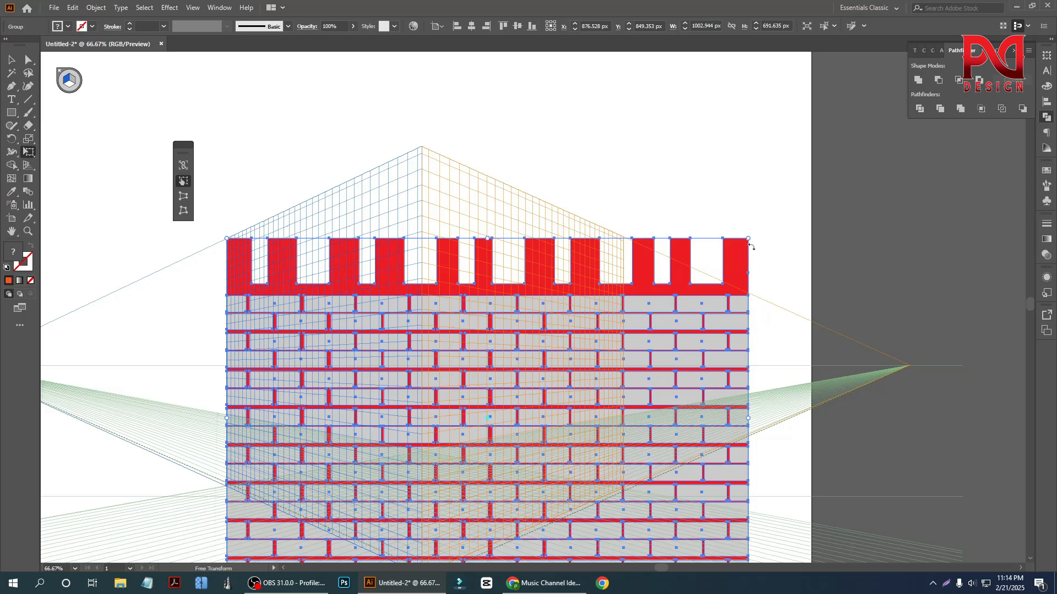
drag(747, 238, 453, 265)
scroll(204, 266, up, 1)
scroll(203, 266, up, 1)
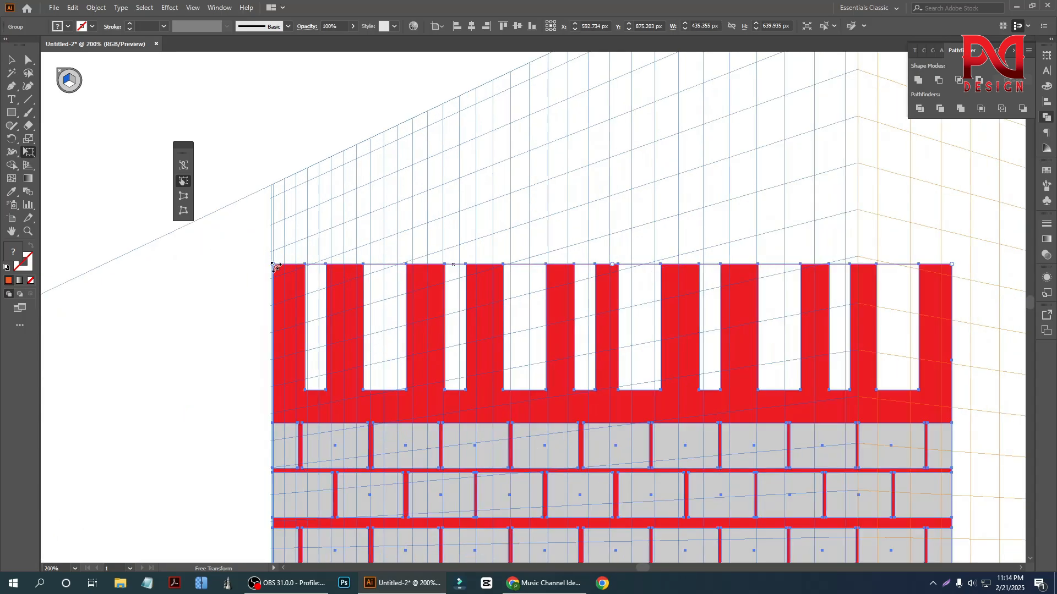
drag(274, 268, 274, 185)
scroll(251, 253, down, 1)
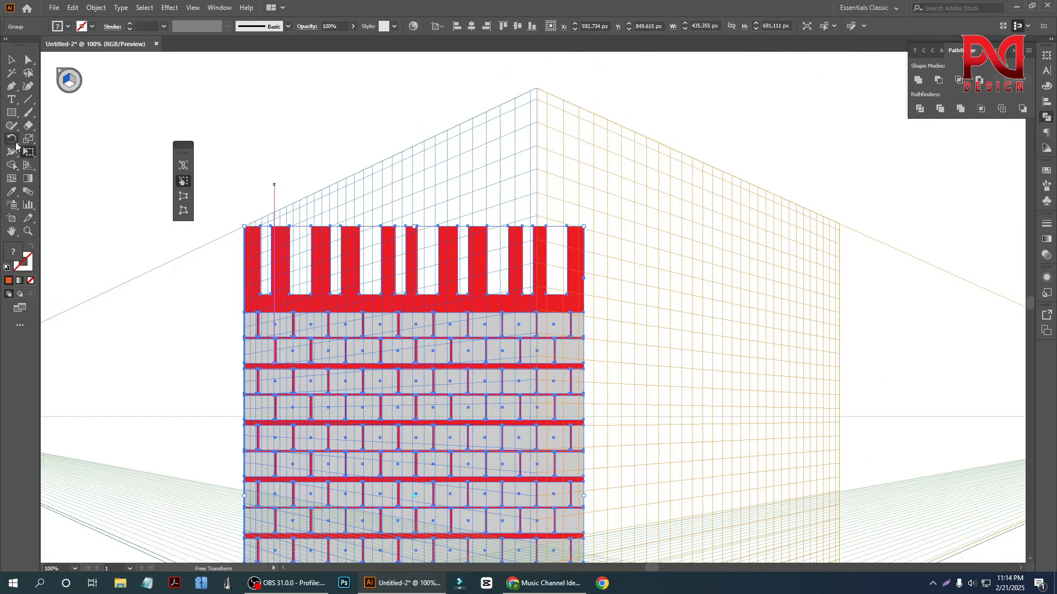
- Reposition the narrowed brick wall so its upper-left corner meets the left grid plane's outer upper corner
click(29, 165)
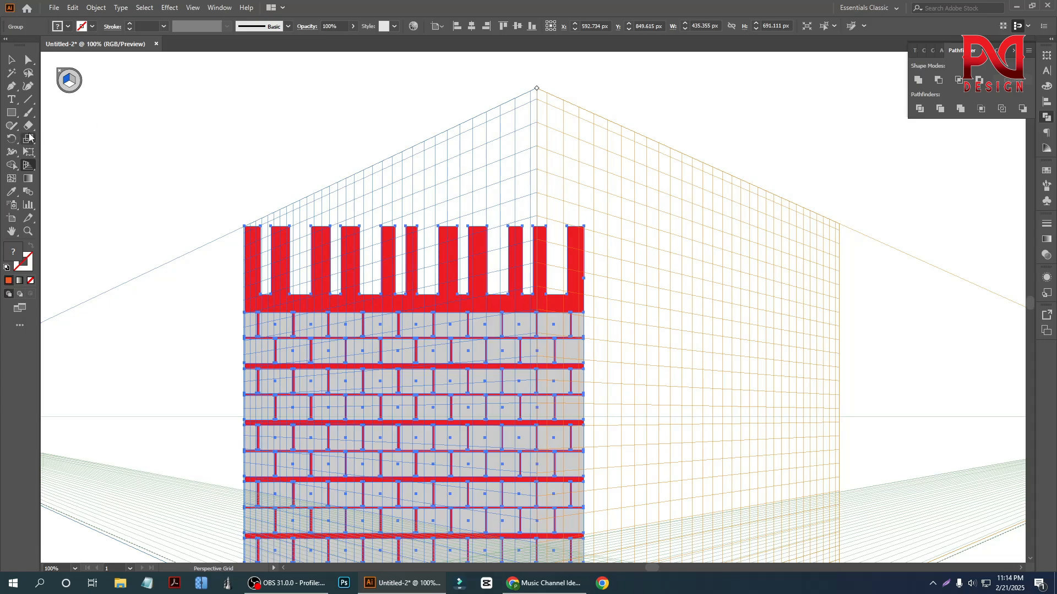
click(11, 59)
drag(391, 372, 377, 342)
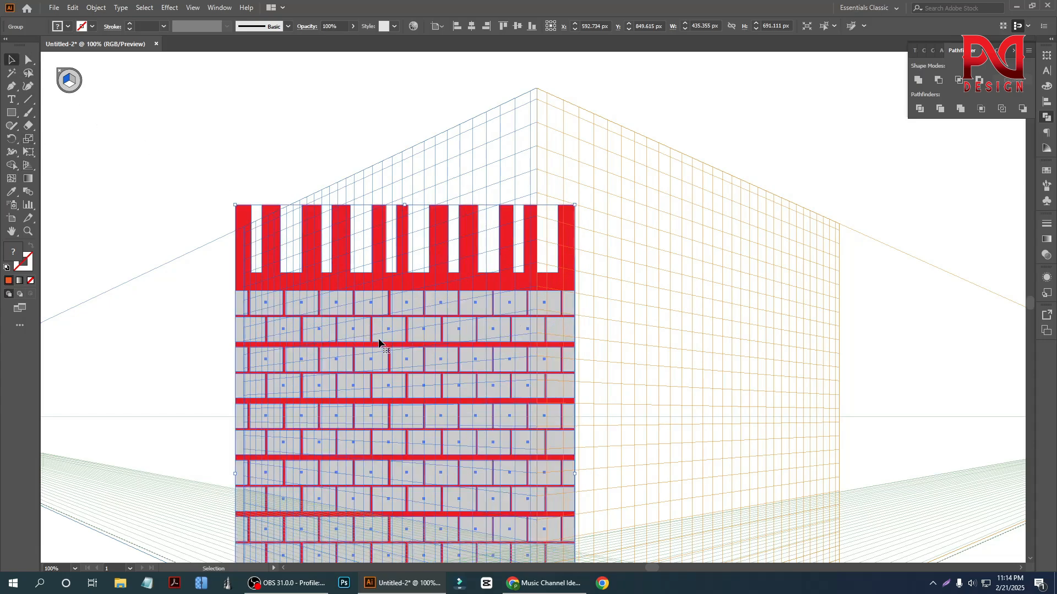
scroll(292, 289, down, 1)
drag(293, 296, 302, 332)
scroll(279, 332, up, 1)
scroll(303, 332, down, 1)
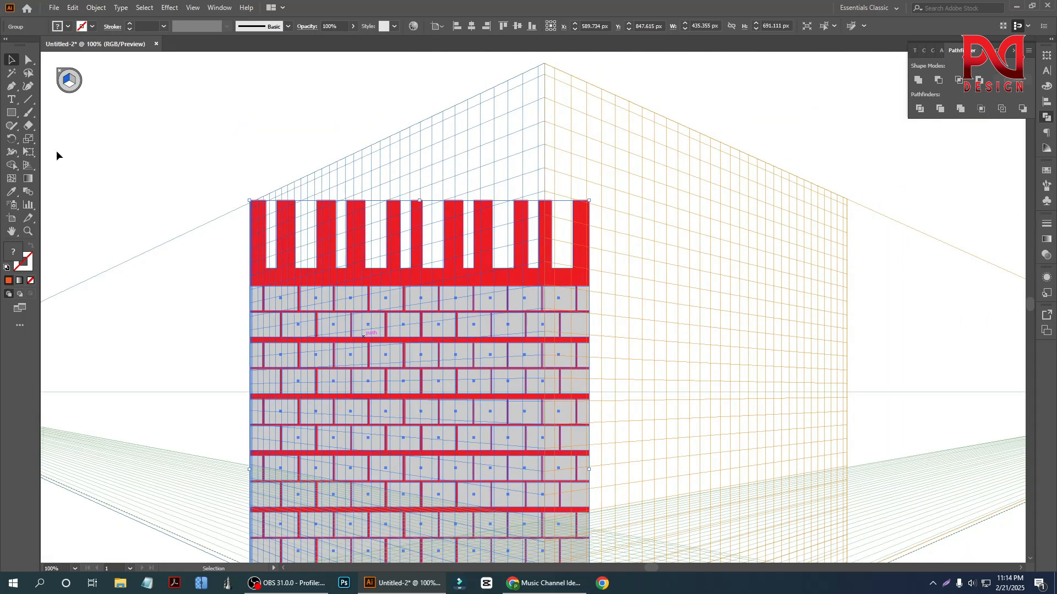
- Attach the brick wall to the left grid plane with Perspective Selection, its upper-right corner meeting the top of the centre edge
right_click(29, 141)
right_click(29, 129)
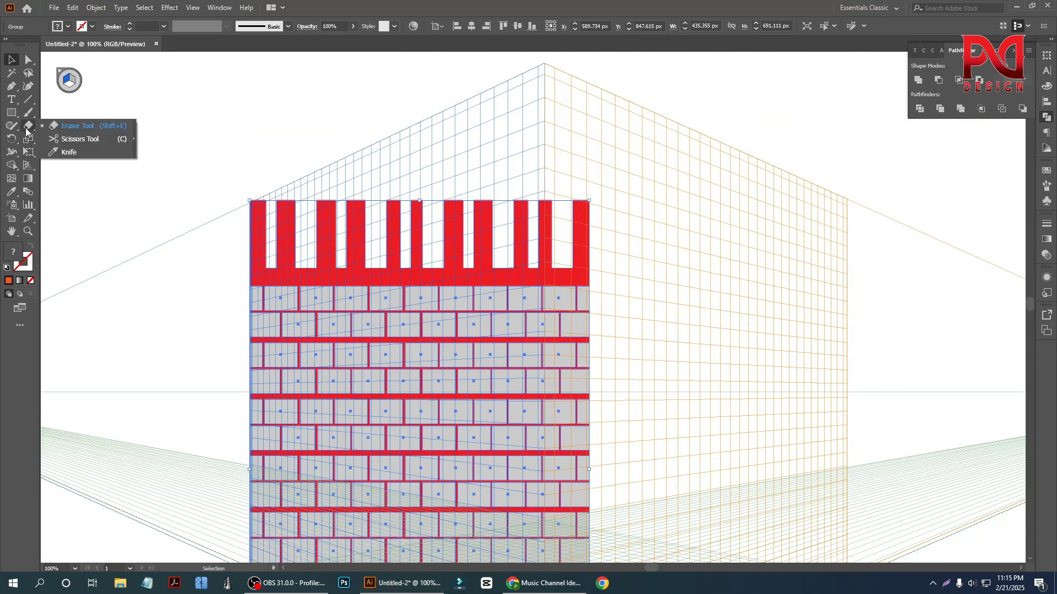
right_click(29, 153)
click(70, 166)
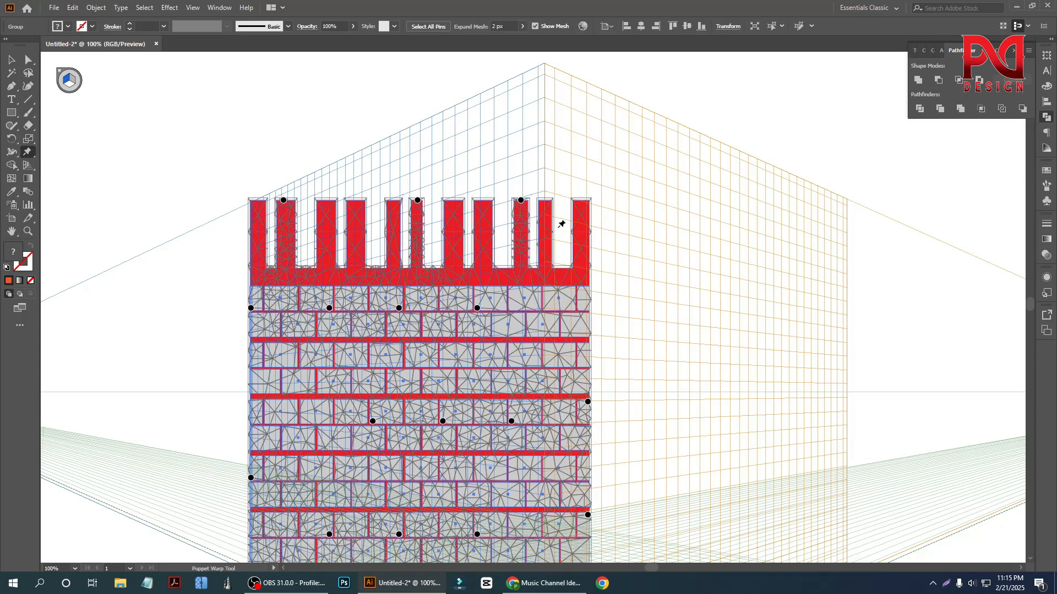
right_click(29, 165)
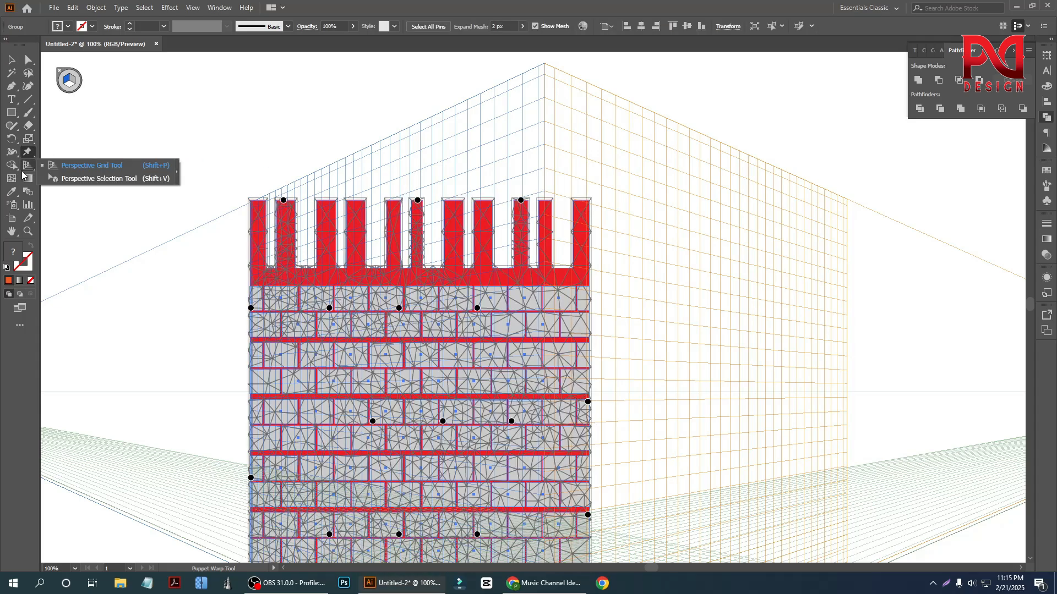
click(71, 180)
drag(591, 205, 545, 63)
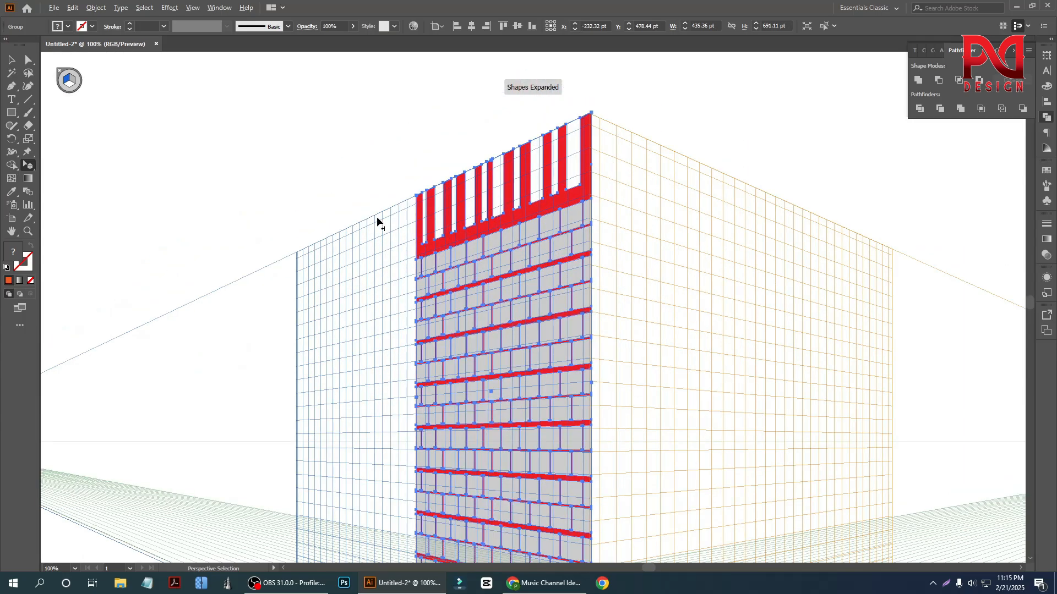
- Scale the wall in perspective to fill the left plane, reaching its outer edge and base, about 949 px wide and 824 px high
scroll(378, 219, up, 1)
drag(438, 189, 256, 276)
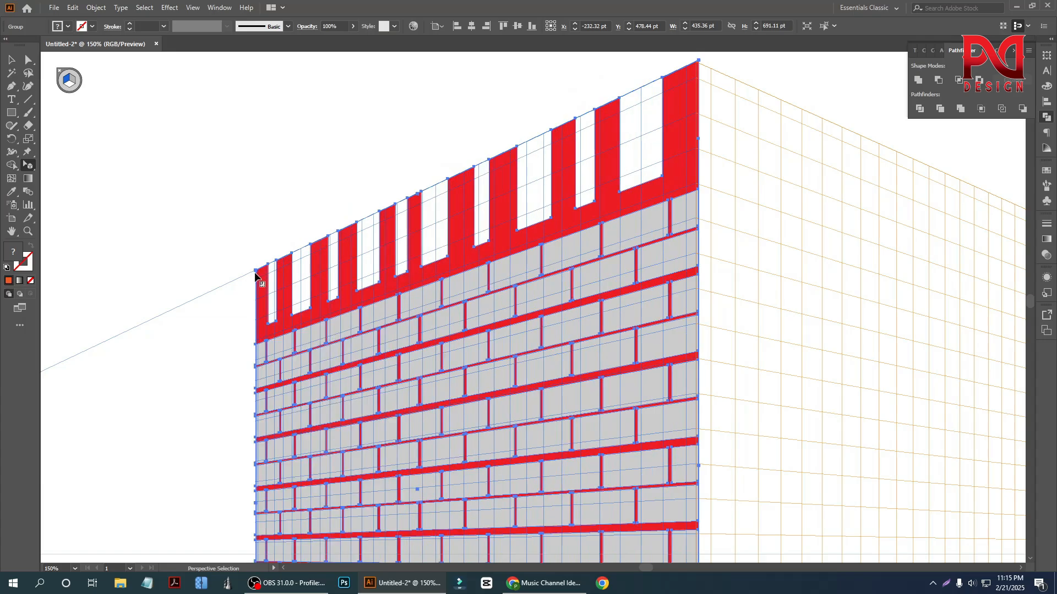
scroll(256, 276, down, 1)
scroll(354, 328, down, 5)
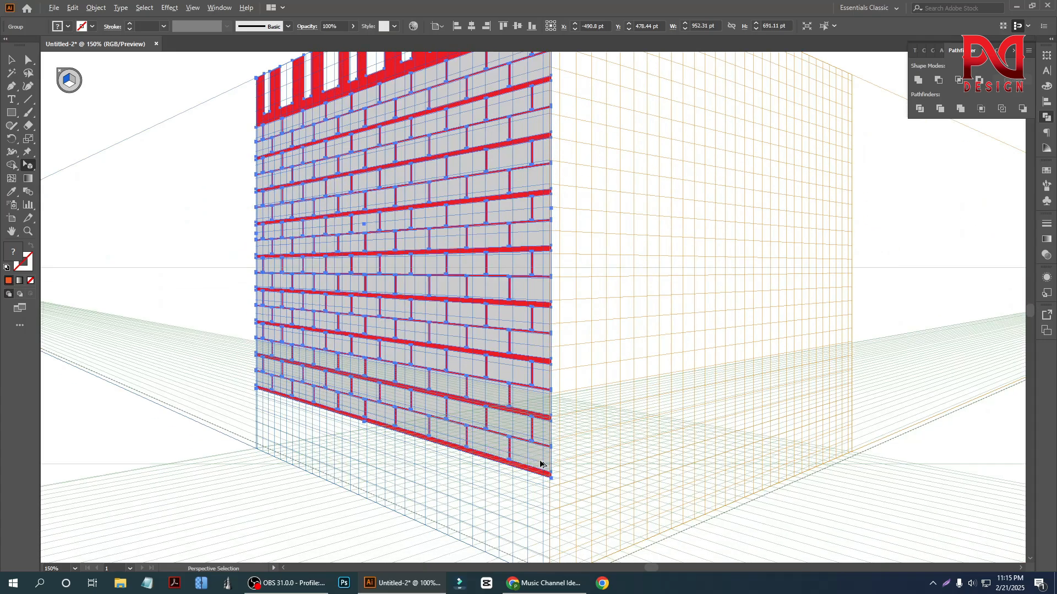
scroll(448, 437, down, 1)
scroll(504, 440, down, 3)
scroll(513, 332, up, 1)
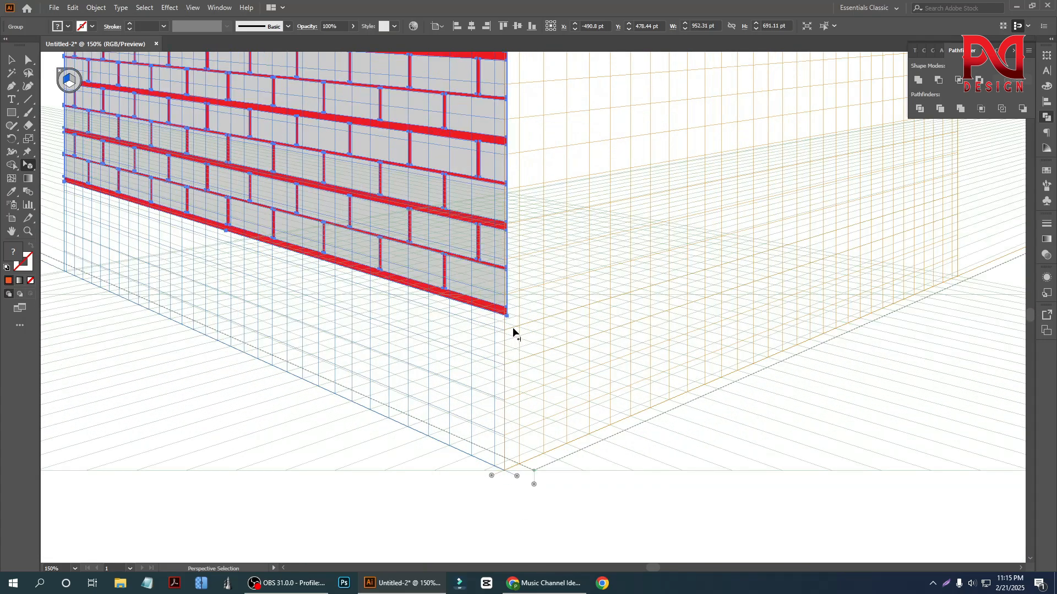
drag(509, 320, 510, 473)
scroll(500, 437, down, 3)
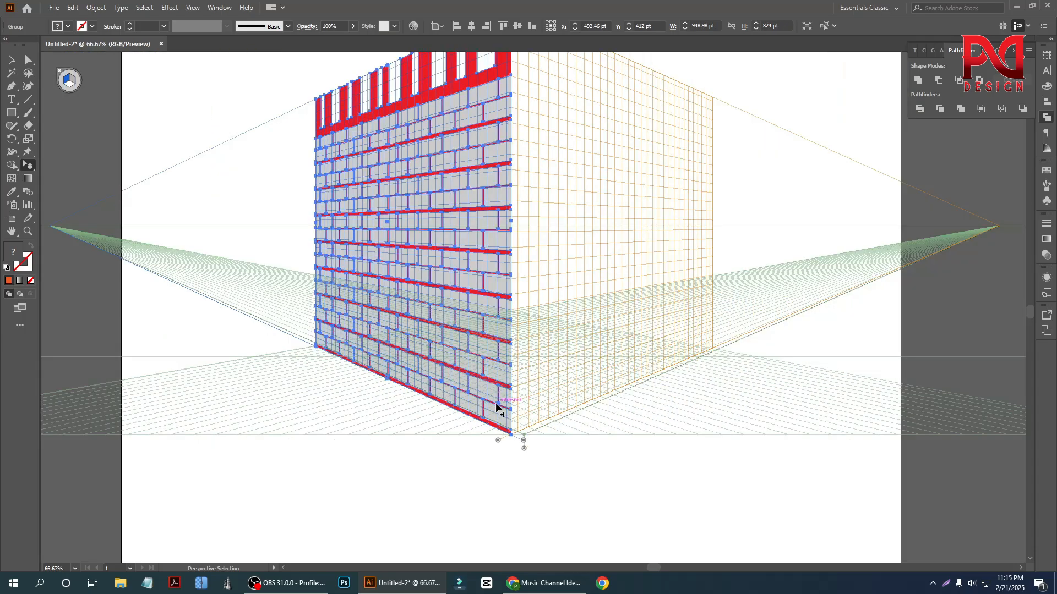
scroll(278, 360, down, 1)
click(8, 59)
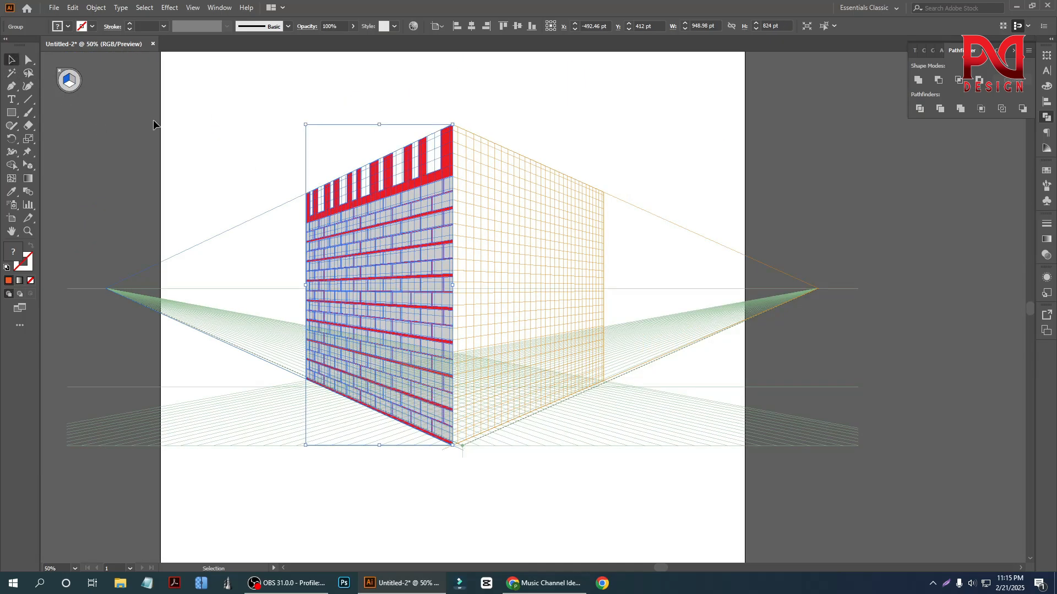
click(147, 118)
scroll(263, 332, up, 3)
scroll(418, 319, up, 2)
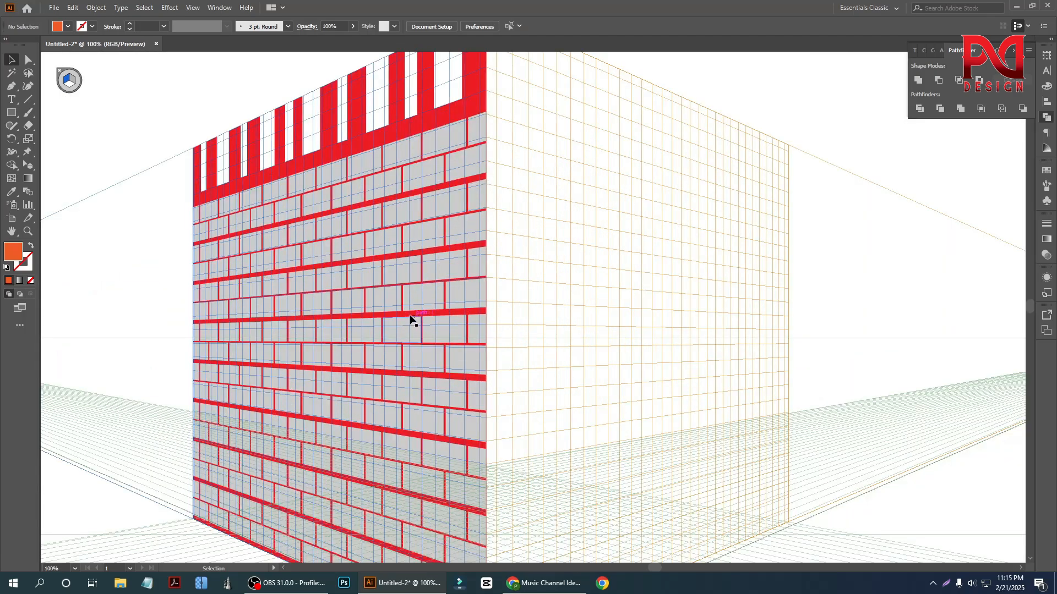
scroll(321, 306, down, 1)
click(316, 271)
scroll(318, 265, down, 1)
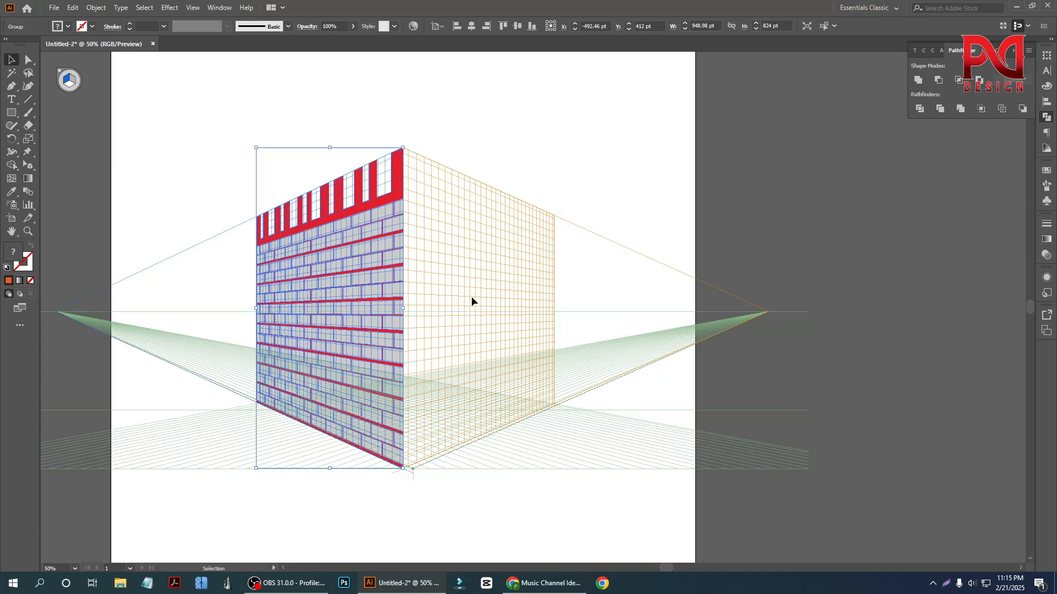
scroll(424, 297, up, 1)
scroll(424, 297, up, 1)
right_click(325, 256)
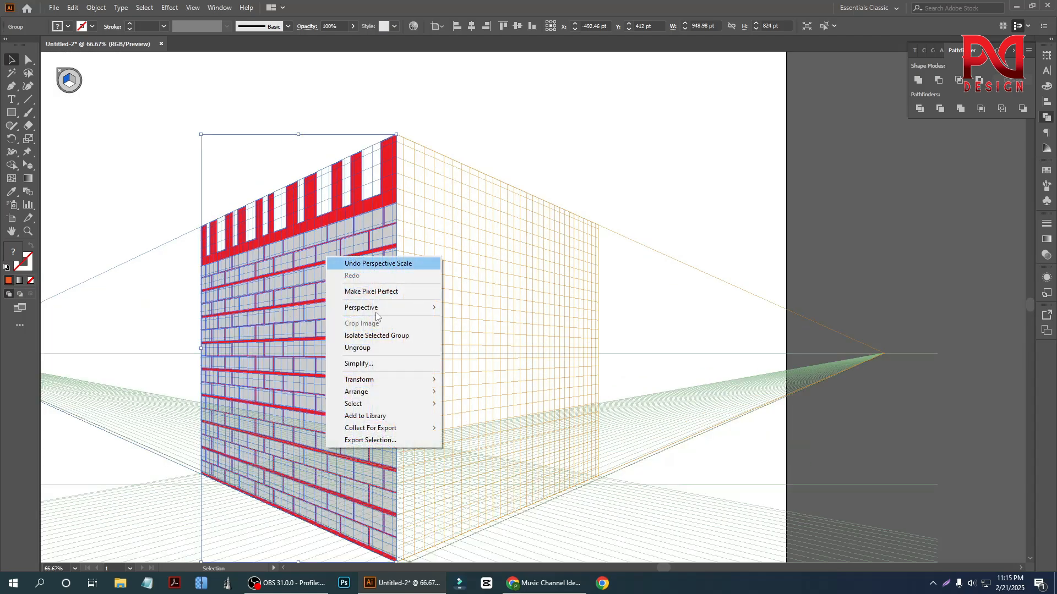
mouse_move(361, 380)
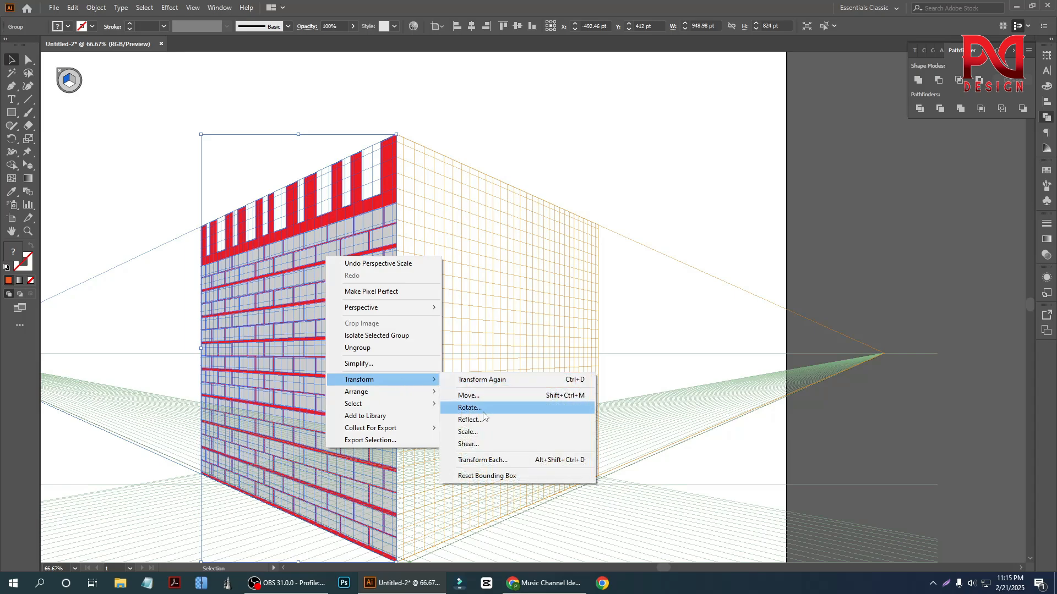
click(186, 148)
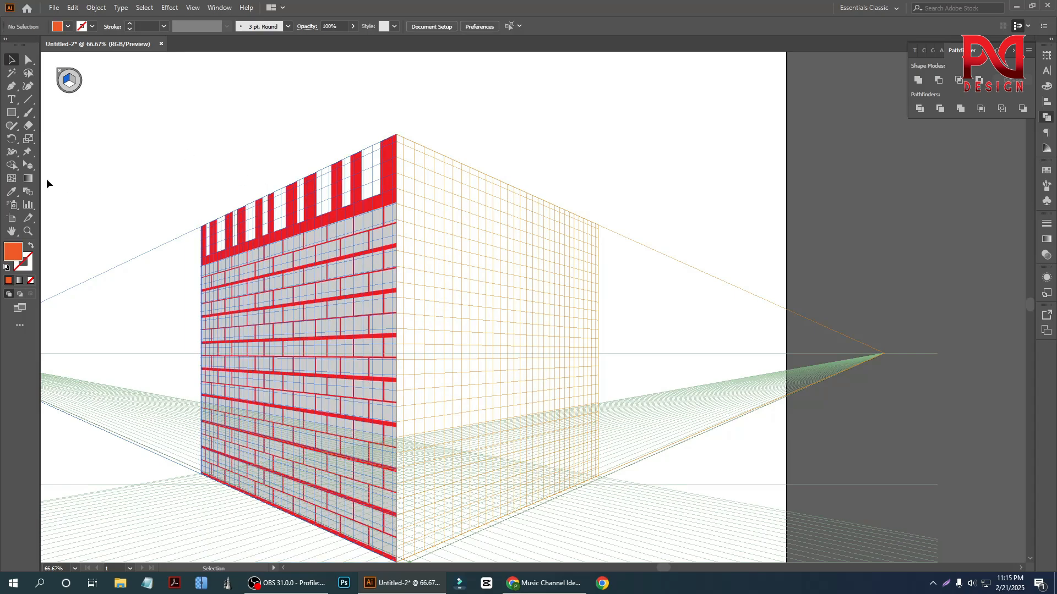
- Make the right grid the active perspective plane
drag(26, 164, 68, 167)
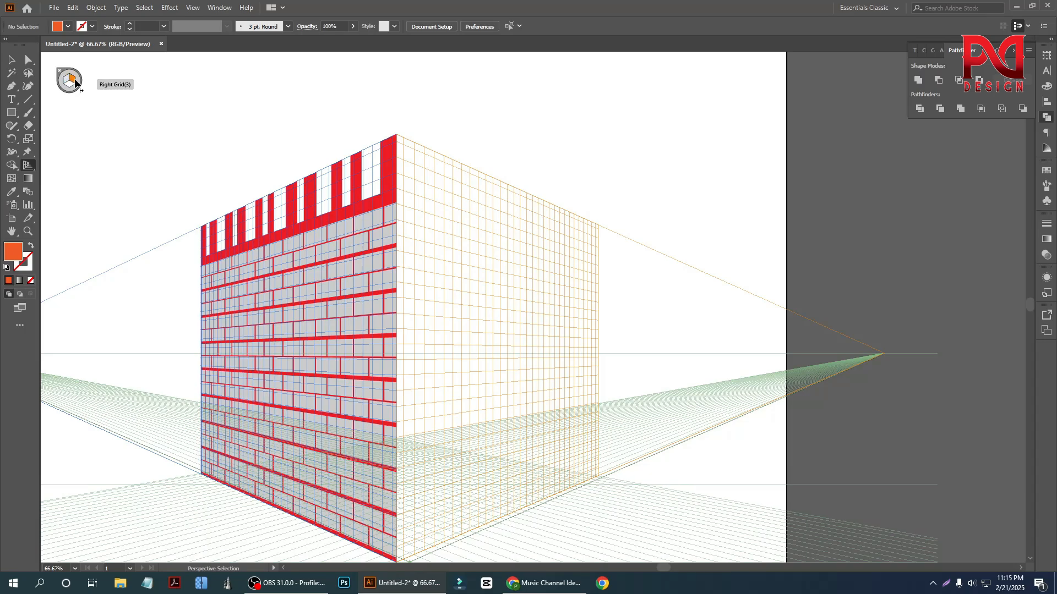
key(shift+p)
click(11, 62)
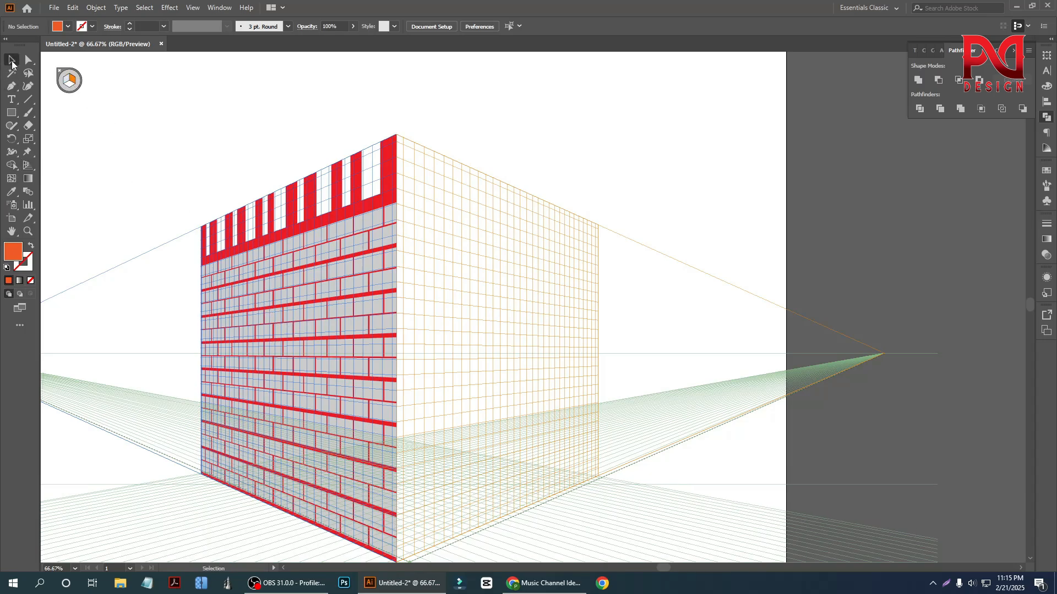
- Duplicate the left brick wall over the right plane and reflect the duplicate across the vertical axis
click(311, 281)
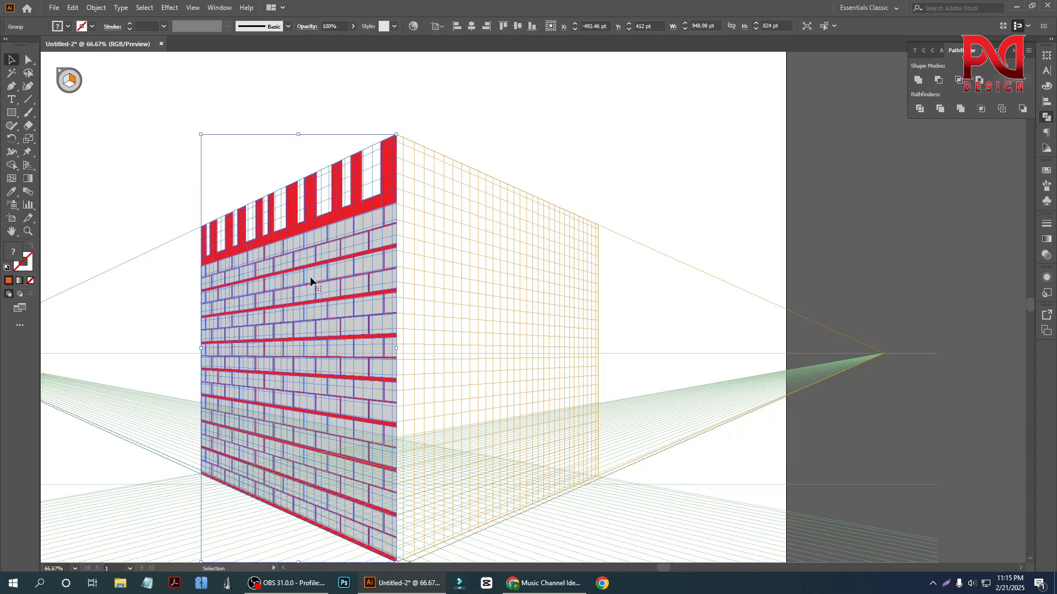
drag(300, 286, 483, 297)
right_click(473, 255)
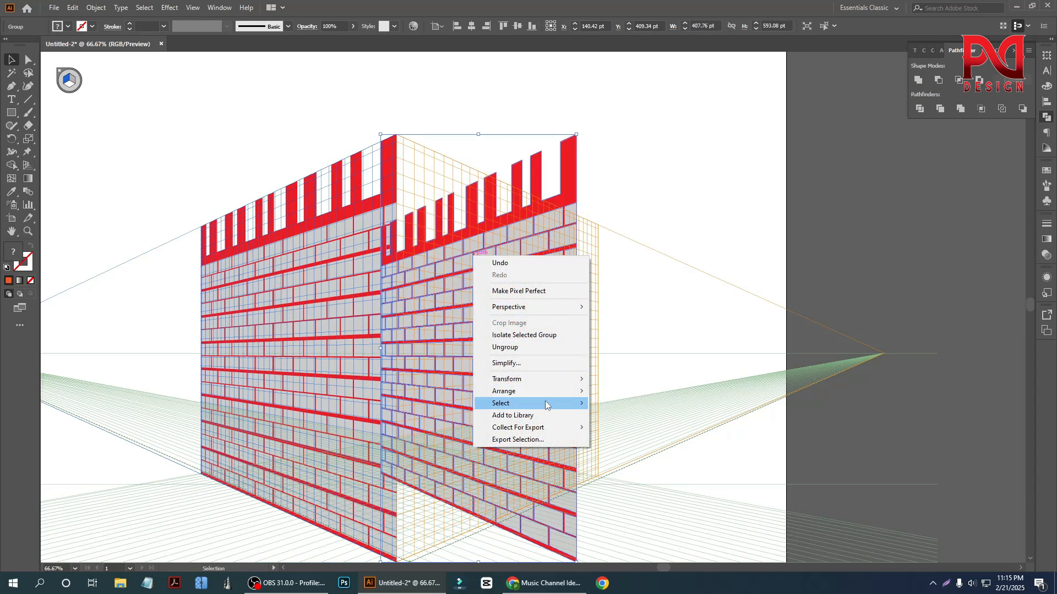
mouse_move(532, 380)
click(639, 419)
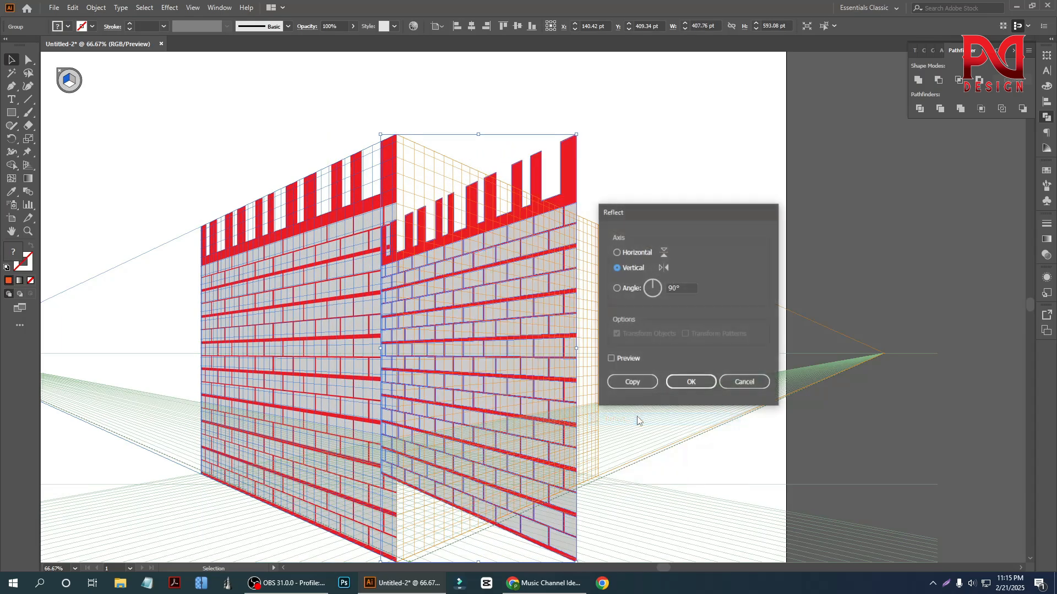
click(615, 361)
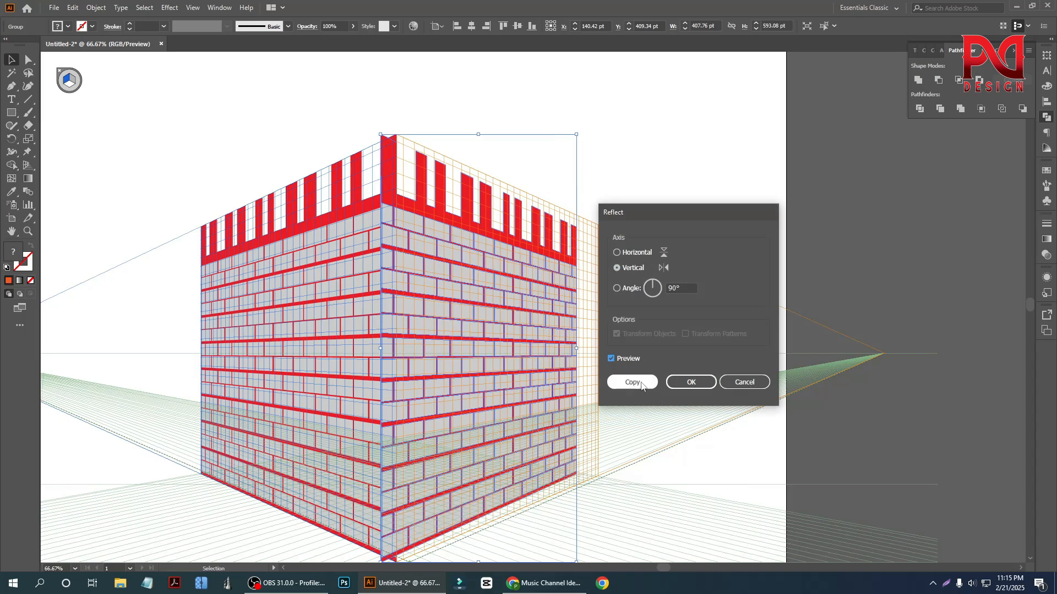
click(690, 382)
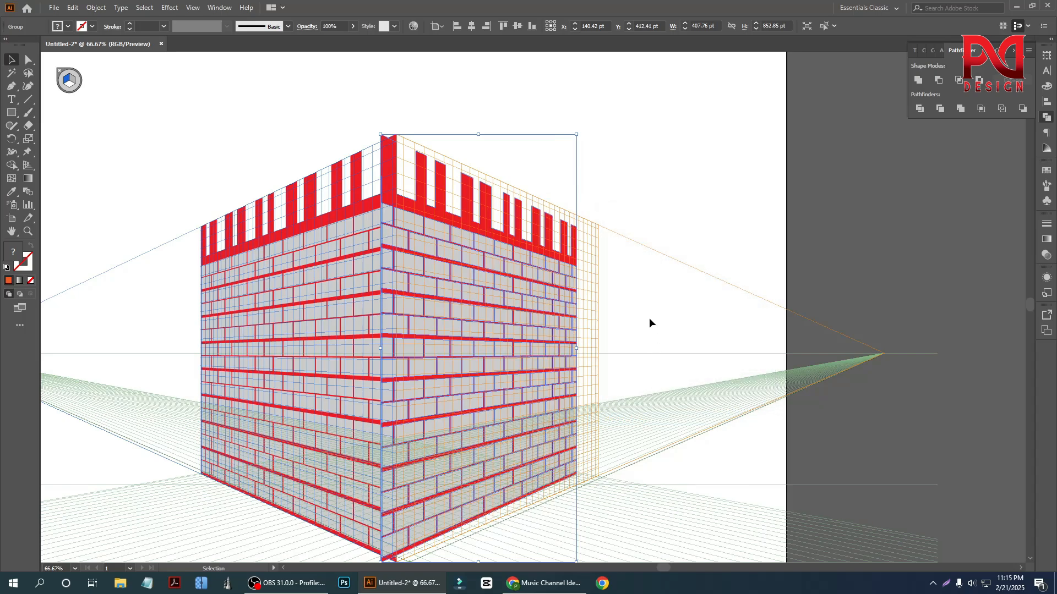
- Try to align the mirrored wall with the centre edge of the grid, and delete this duplicate
click(668, 194)
scroll(421, 245, up, 1)
mouse_move(432, 287)
mouse_down()
mouse_move(477, 297)
mouse_move(453, 292)
mouse_move(431, 305)
mouse_up()
scroll(438, 310, up, 1)
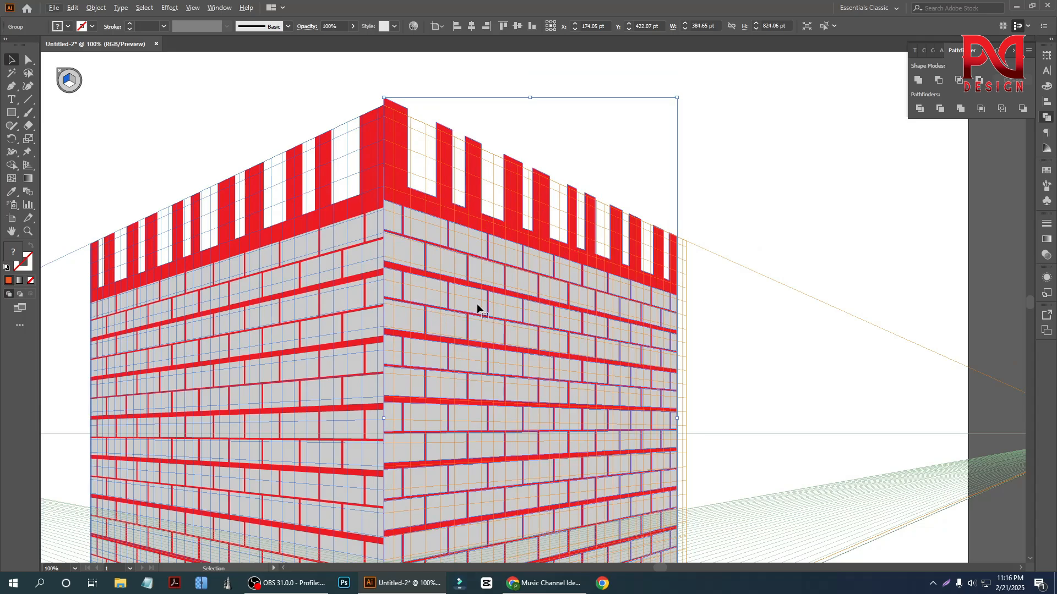
key(Delete)
- Create a copy of the left wall reflected across the vertical axis and move it onto the right plane beside the centre edge
click(308, 283)
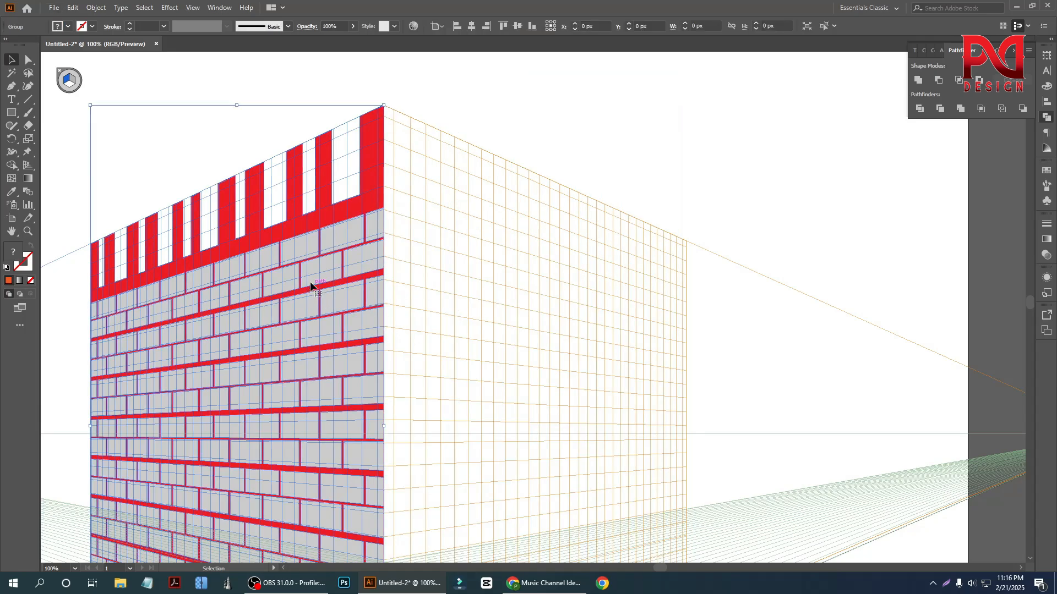
right_click(312, 284)
mouse_move(357, 406)
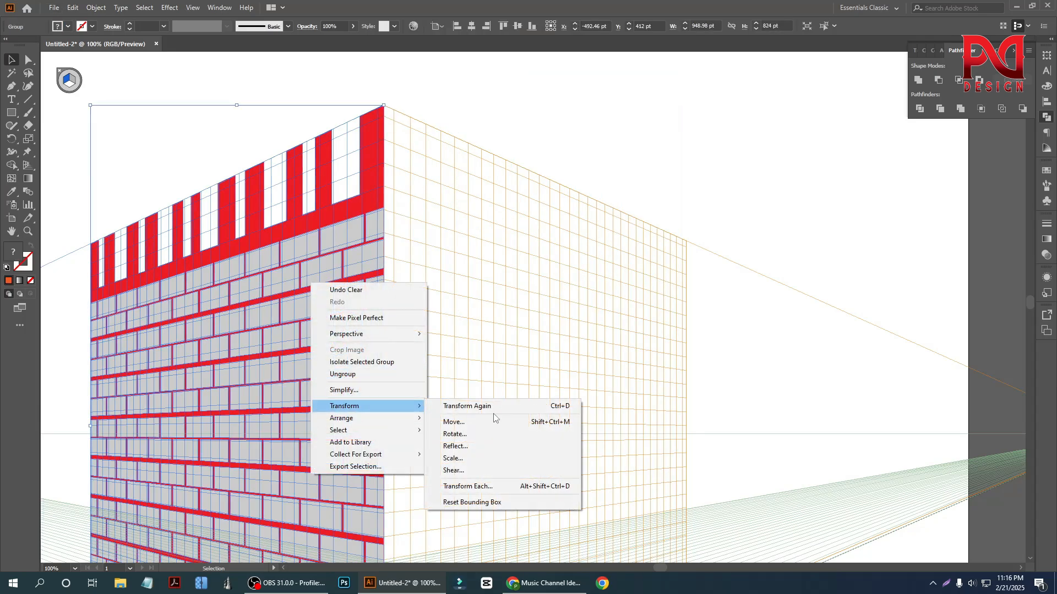
click(487, 447)
click(633, 381)
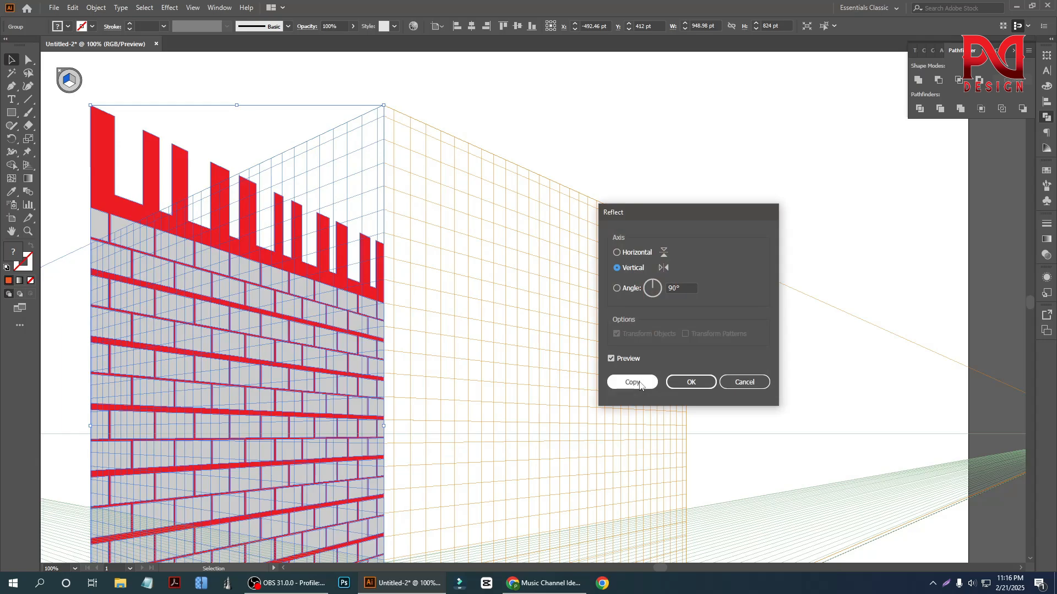
drag(201, 341, 493, 306)
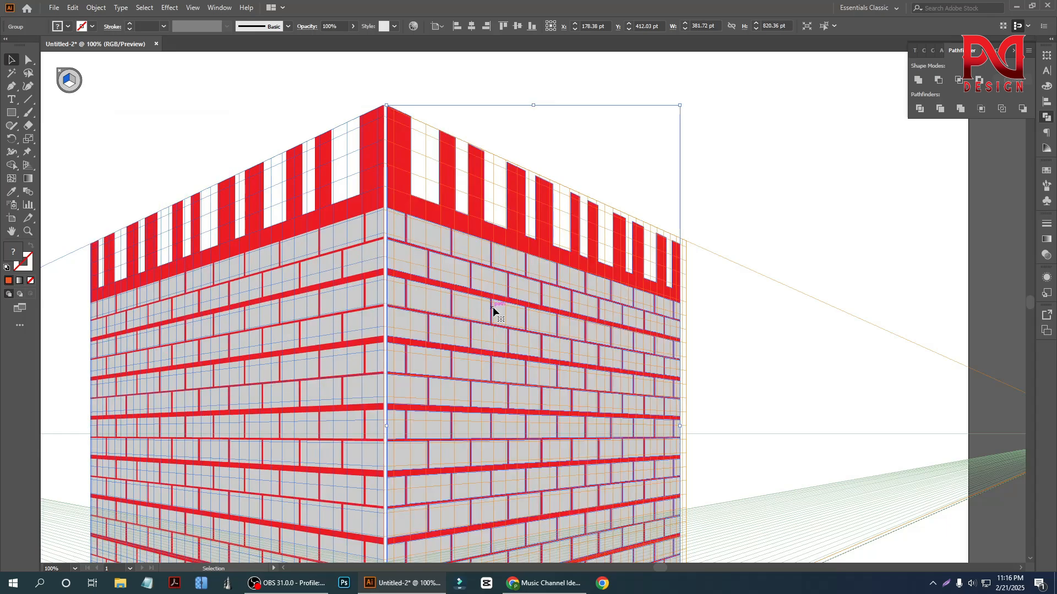
- Close the gap at the centre edge by shifting the mirrored wall against the left wall
scroll(448, 301, down, 1)
click(742, 331)
scroll(632, 394, down, 1)
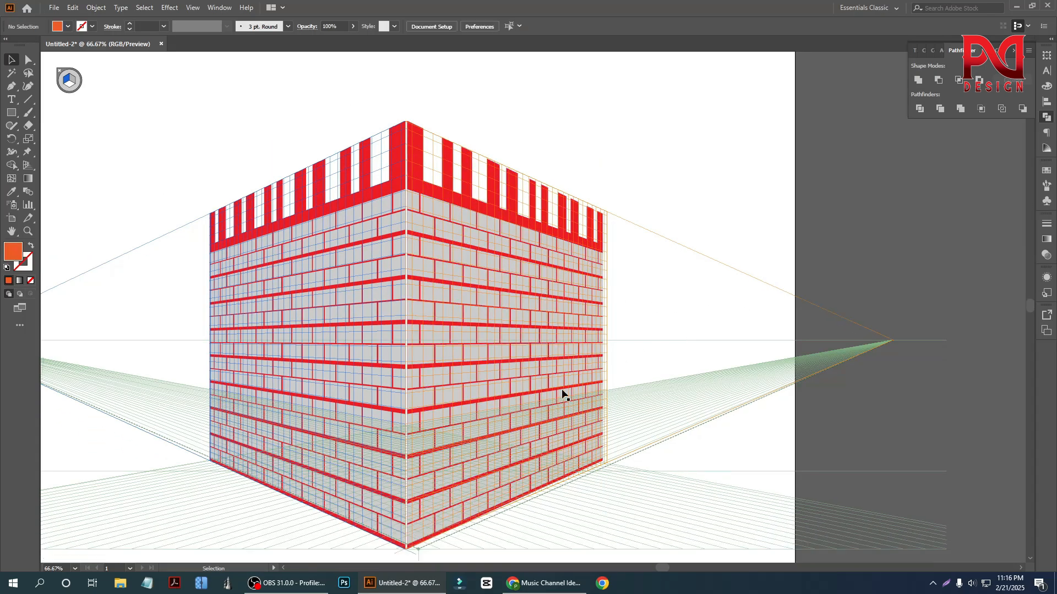
scroll(467, 408, up, 1)
drag(420, 333, 415, 335)
scroll(448, 361, down, 1)
drag(499, 335, 475, 352)
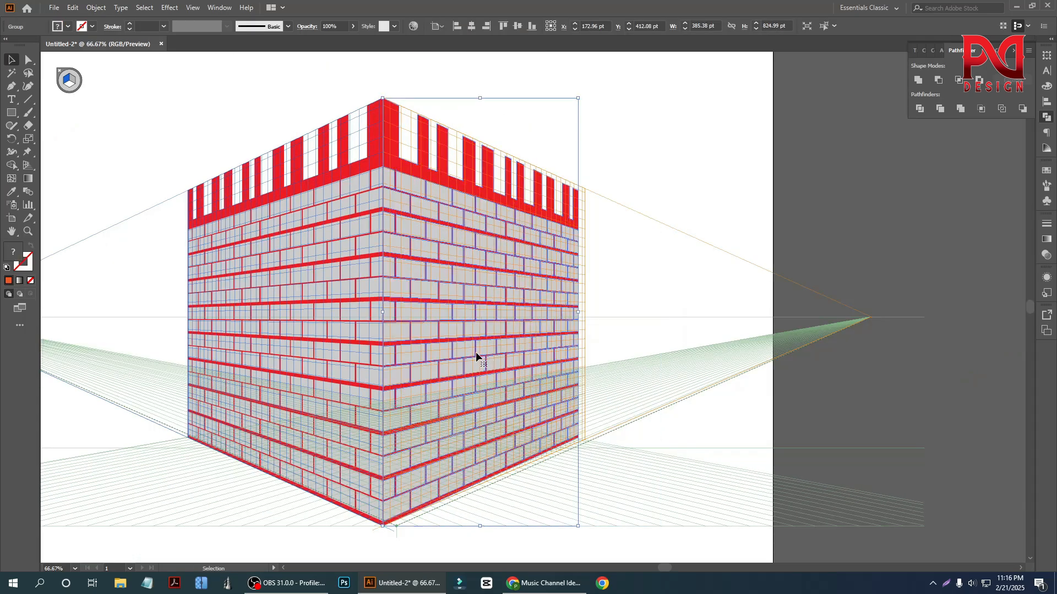
click(661, 305)
- Fine-tune the mirrored wall's position so its inner edge and top corner sit flush with the left wall
scroll(538, 337, up, 1)
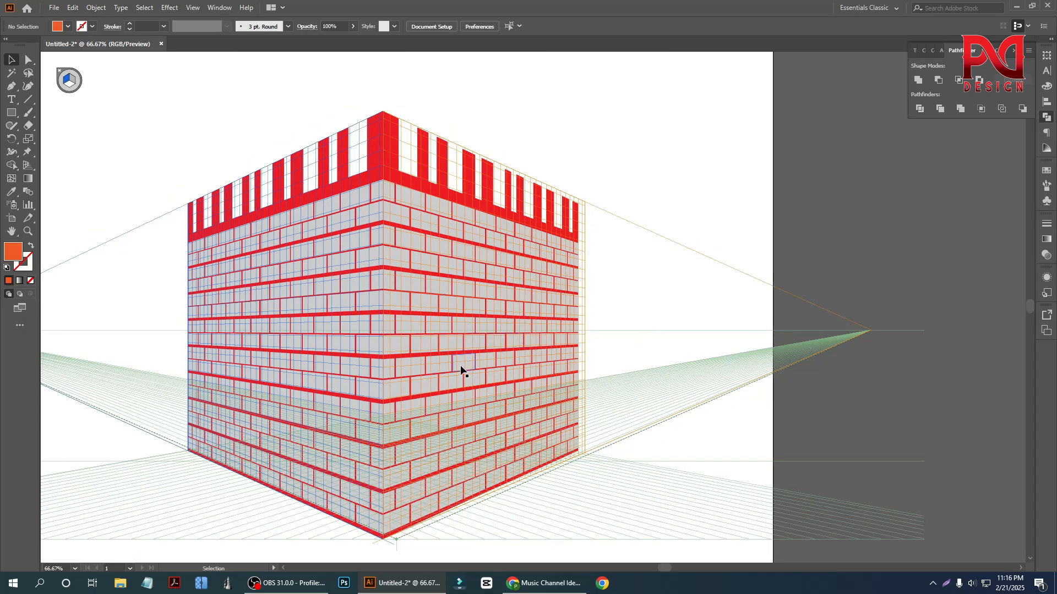
click(440, 246)
scroll(397, 214, up, 1)
mouse_move(415, 234)
mouse_down()
mouse_move(435, 235)
mouse_move(418, 240)
mouse_up()
scroll(373, 259, down, 1)
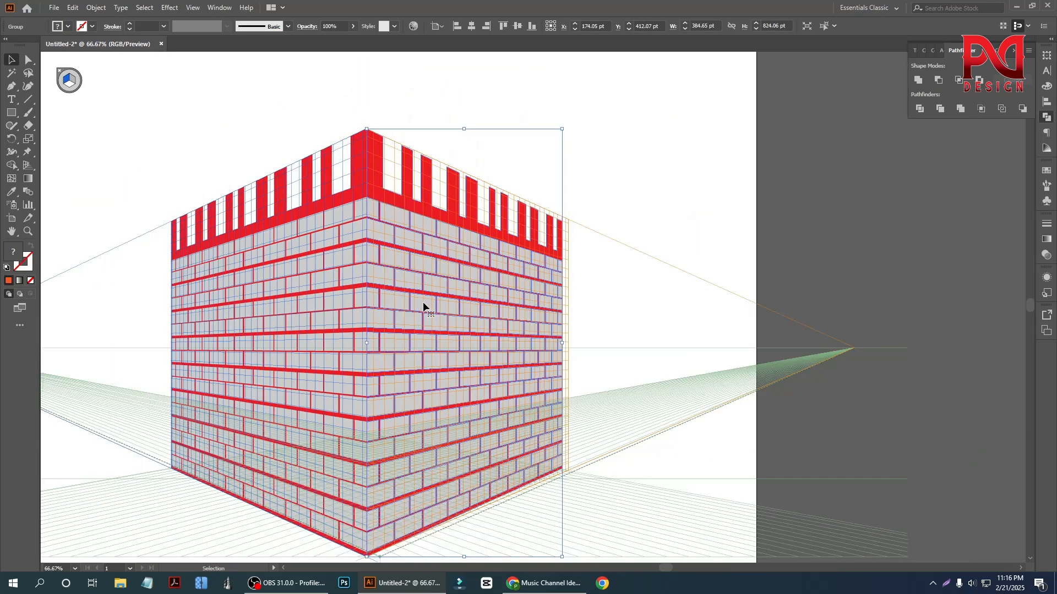
- Shift the right wall outward with Perspective Selection until its outer edge meets the right plane's outer edge
right_click(28, 141)
right_click(27, 167)
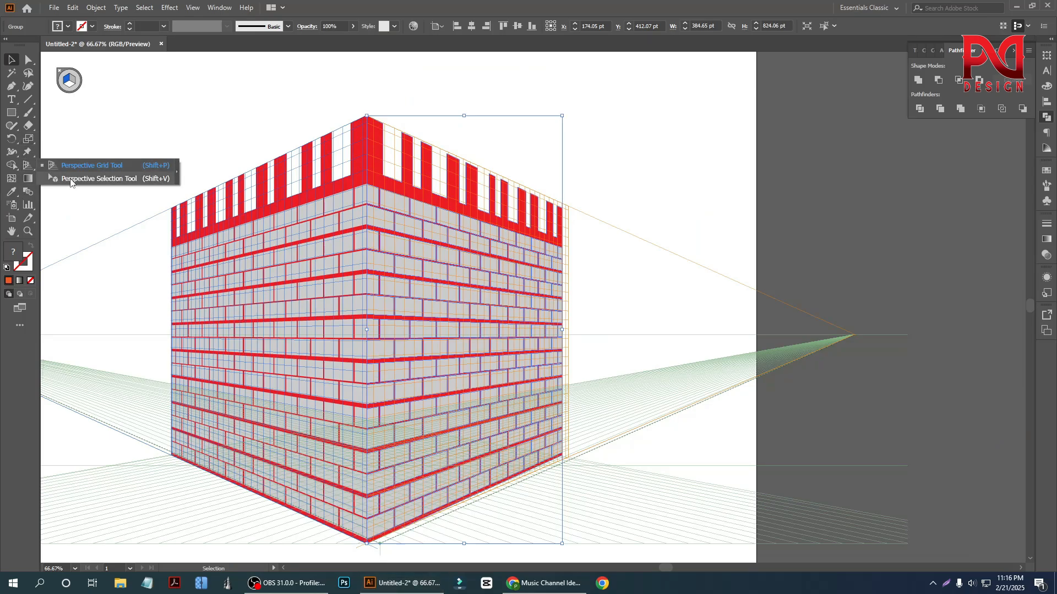
click(70, 179)
scroll(605, 279, up, 1)
scroll(592, 254, up, 3)
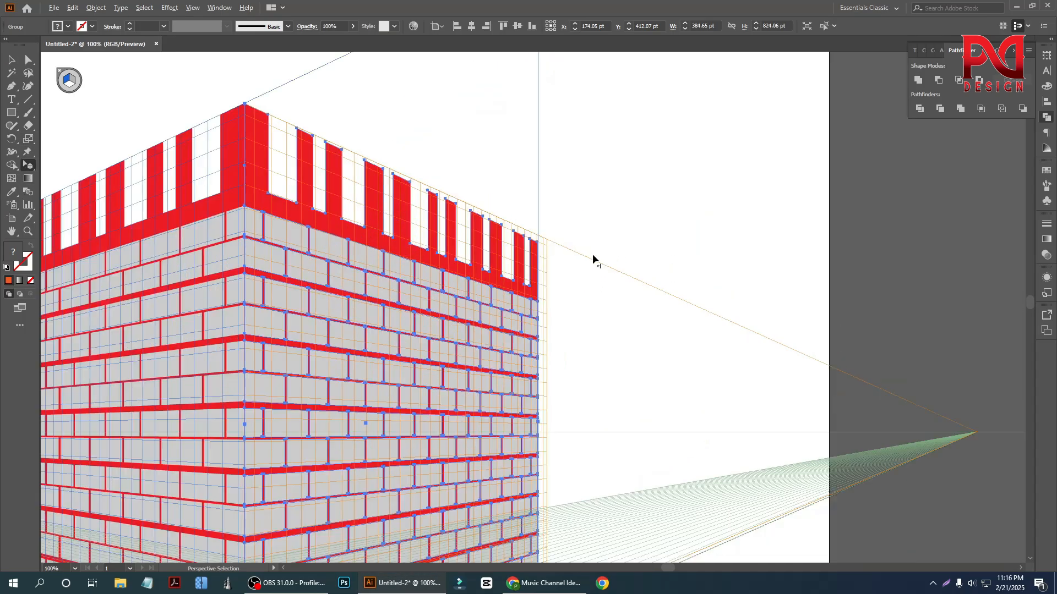
mouse_move(487, 238)
mouse_down()
mouse_move(483, 229)
mouse_move(501, 227)
mouse_up()
scroll(498, 229, down, 3)
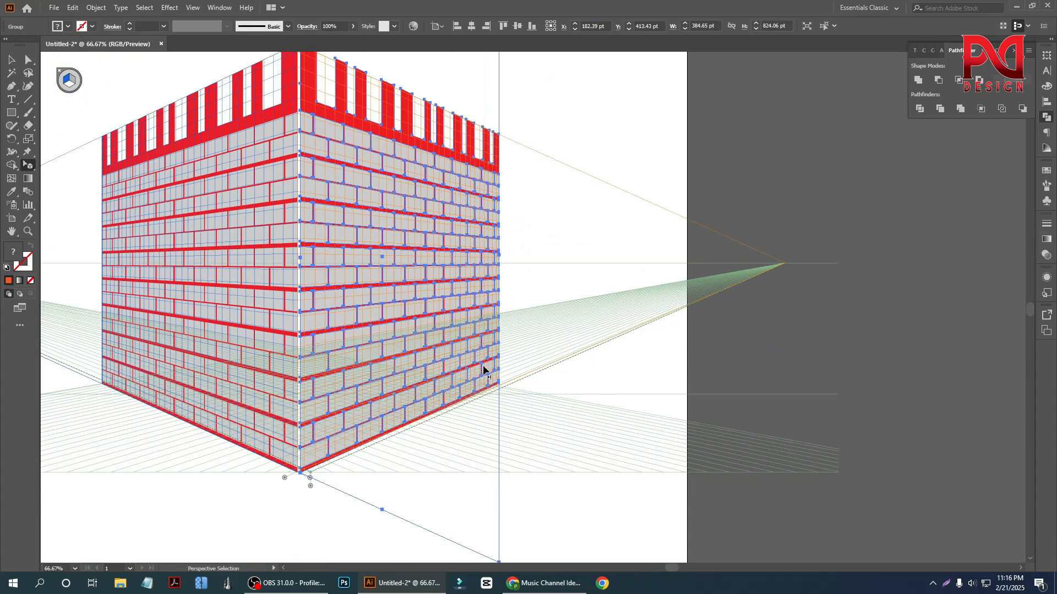
scroll(523, 377, up, 2)
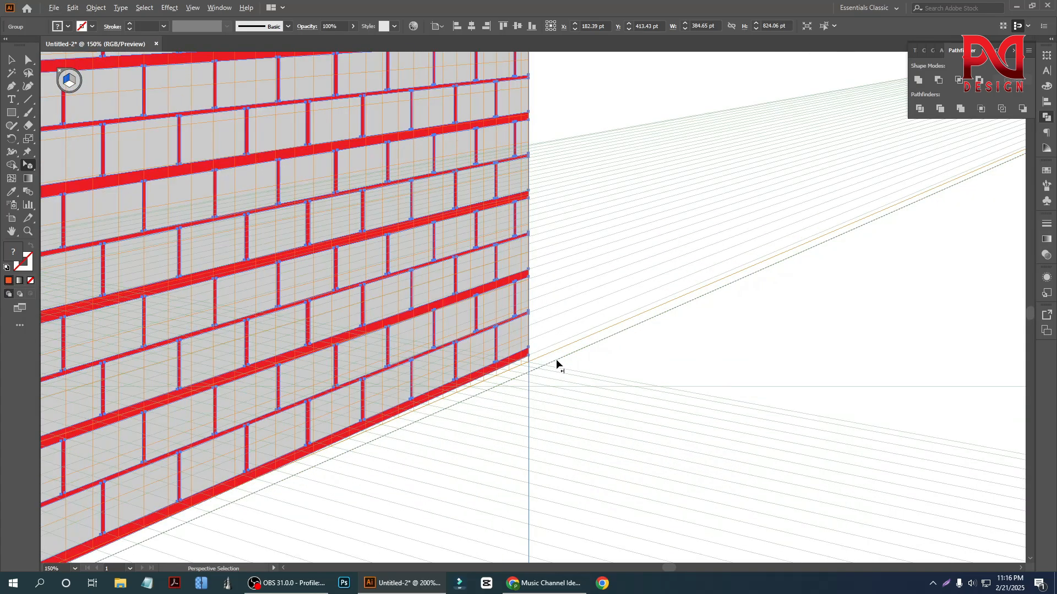
scroll(556, 357, down, 2)
scroll(375, 424, down, 3)
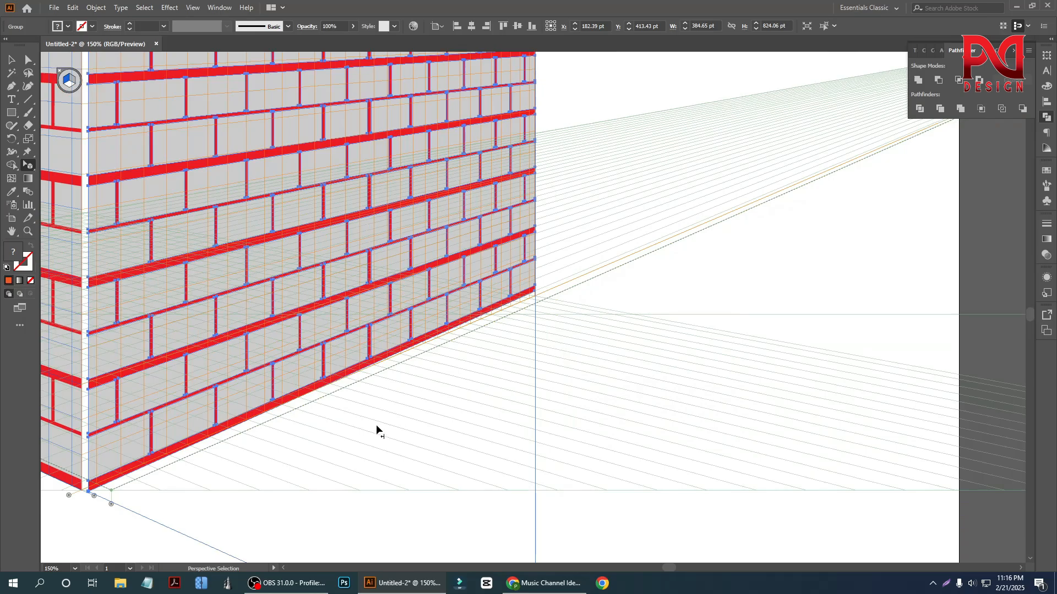
- Move the right wall inward with Perspective Selection until its lower inner corner meets the left wall's bottom corner
scroll(444, 407, down, 2)
scroll(276, 439, up, 3)
scroll(280, 438, up, 1)
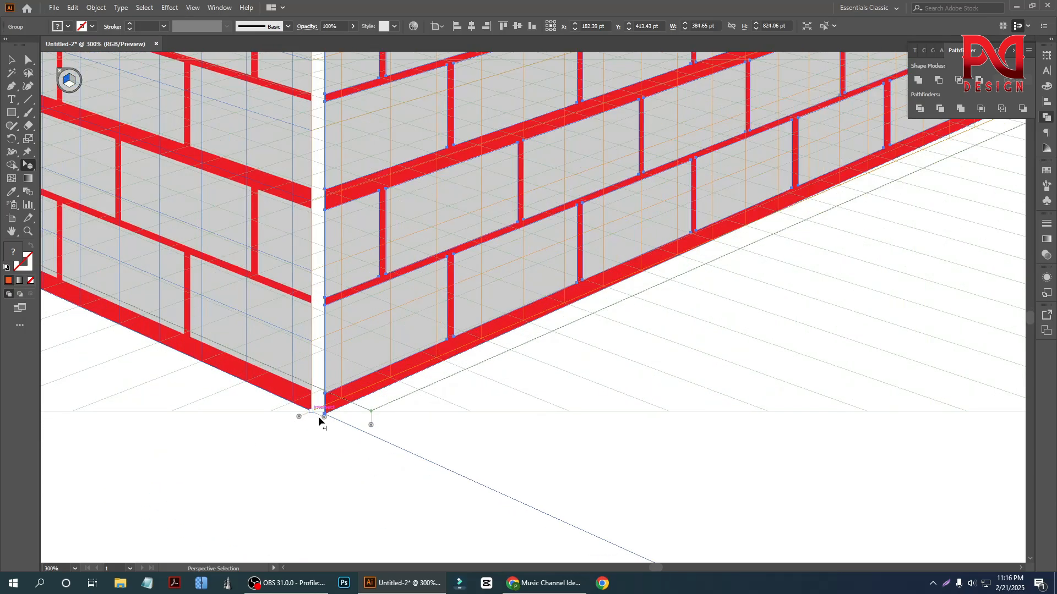
drag(325, 417, 317, 417)
key(ctrl+z)
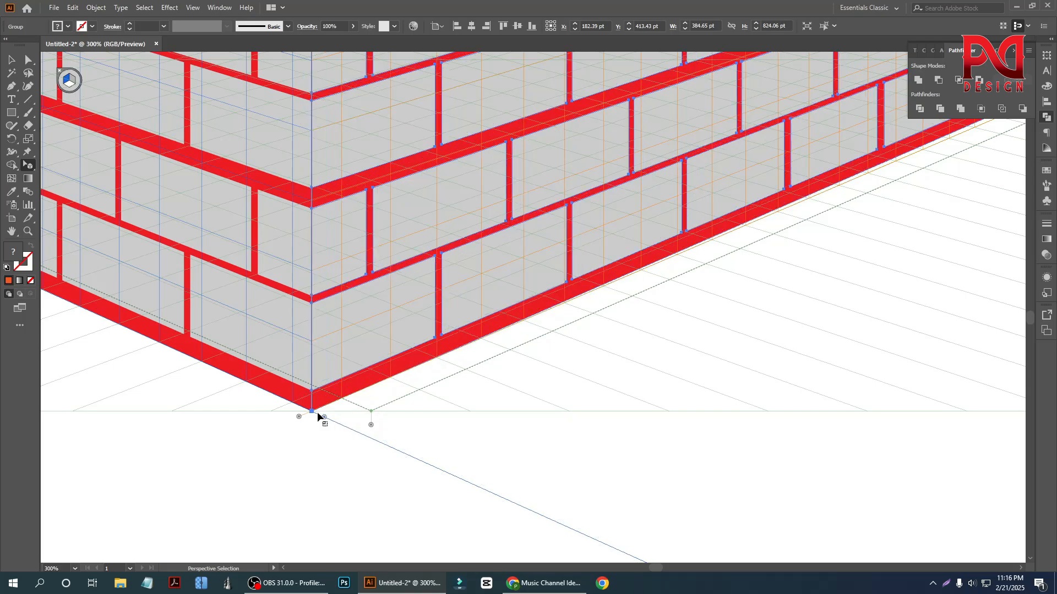
scroll(321, 417, down, 5)
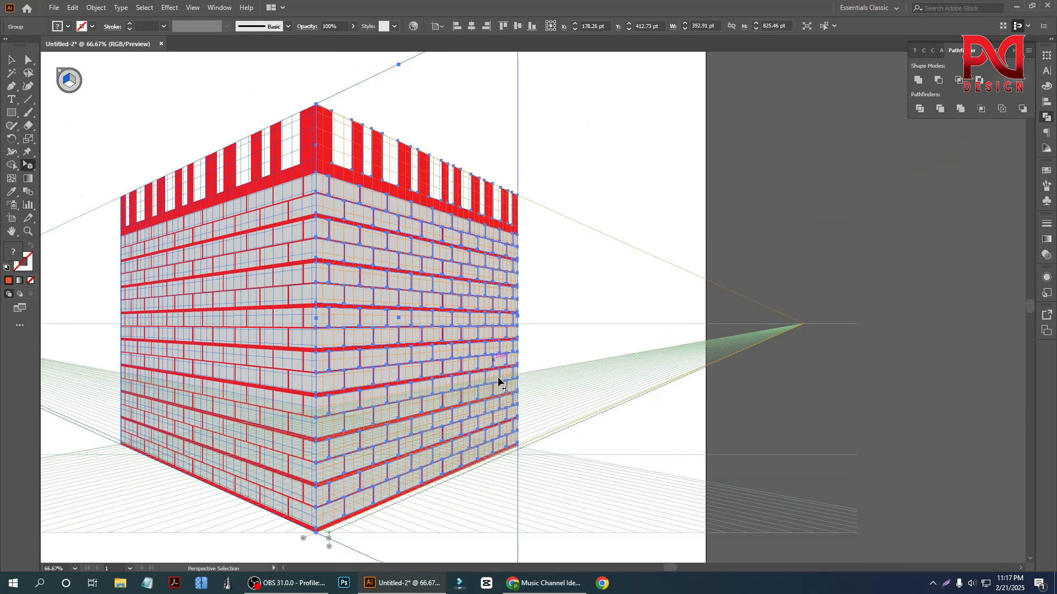
- Nudge the right wall so its lower outer corner sits on the right plane's base line, and deselect it
scroll(522, 405, up, 3)
scroll(523, 407, up, 2)
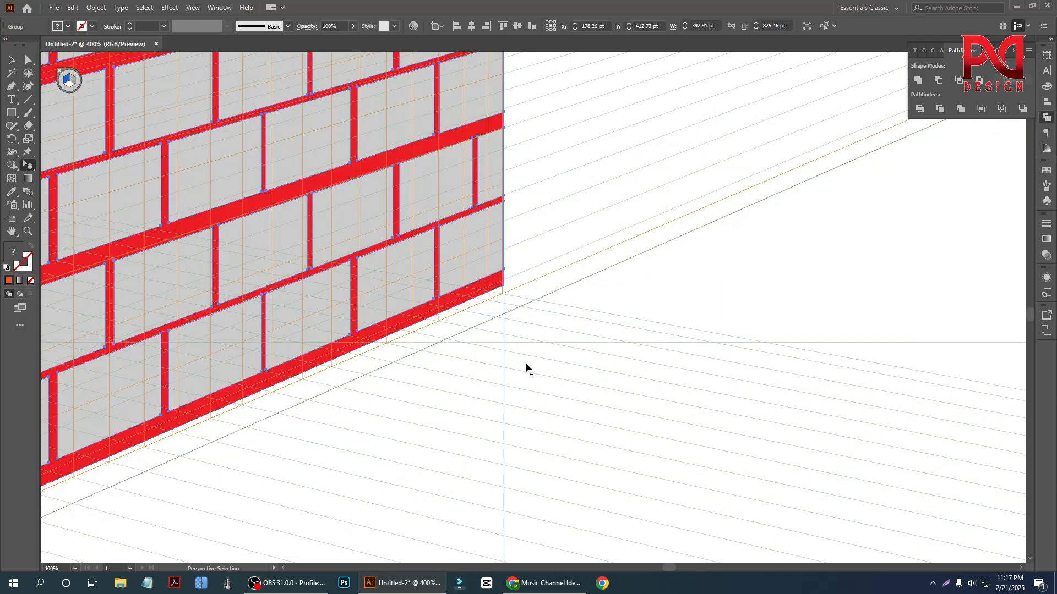
drag(504, 287, 506, 293)
scroll(533, 363, down, 6)
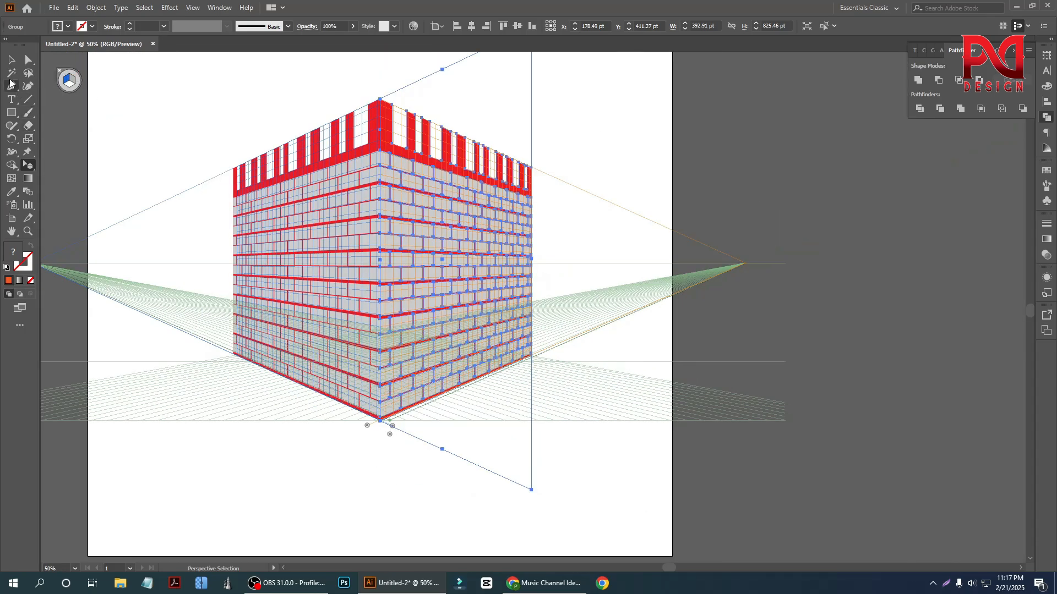
click(11, 62)
click(168, 137)
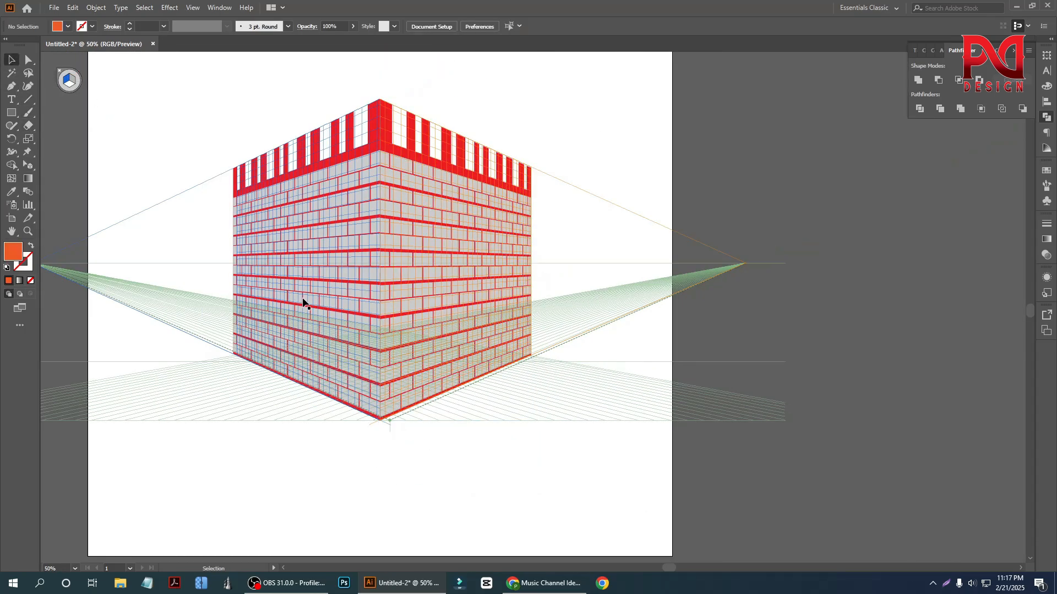
- Examine the joined brick walls close up and as a whole, checking the centre edge and the top border
scroll(303, 303, up, 1)
scroll(393, 336, down, 1)
scroll(392, 340, down, 1)
scroll(358, 338, up, 3)
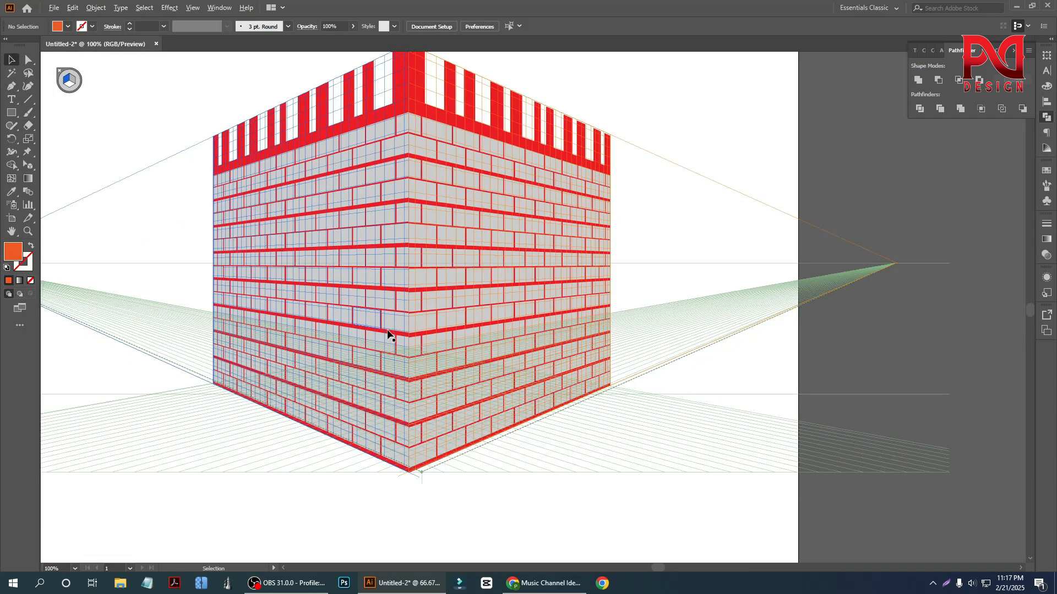
scroll(353, 341, down, 2)
scroll(374, 308, up, 1)
scroll(373, 276, up, 2)
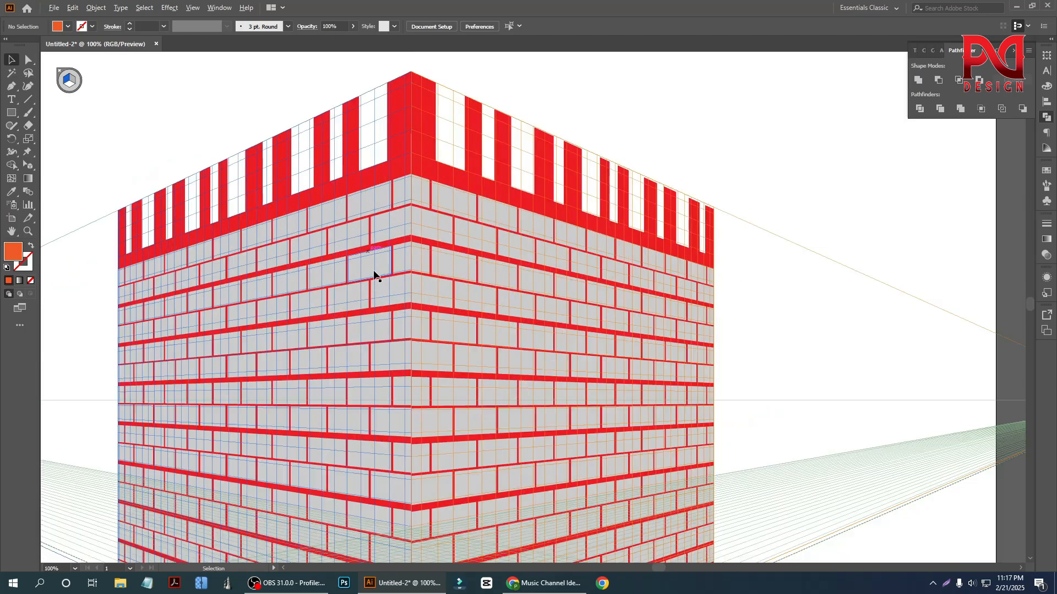
scroll(362, 330, down, 2)
scroll(391, 316, down, 1)
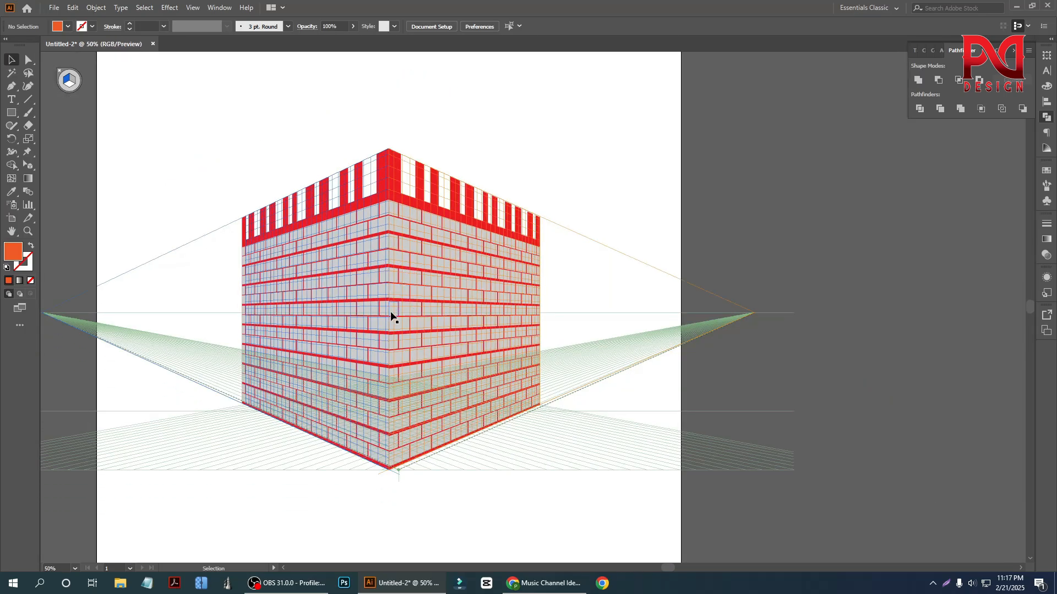
scroll(405, 312, up, 1)
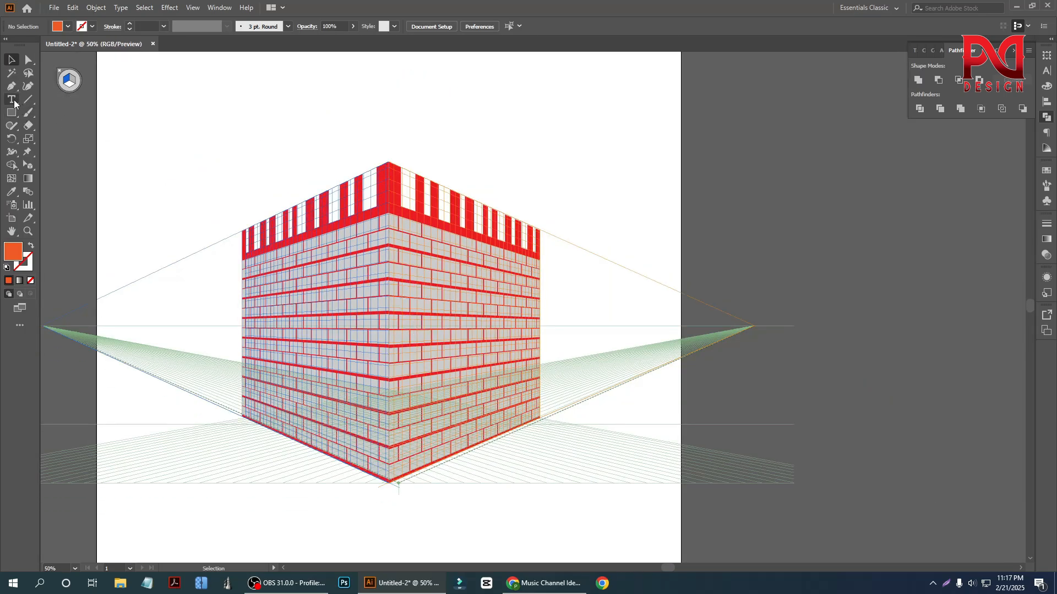
scroll(368, 323, down, 2)
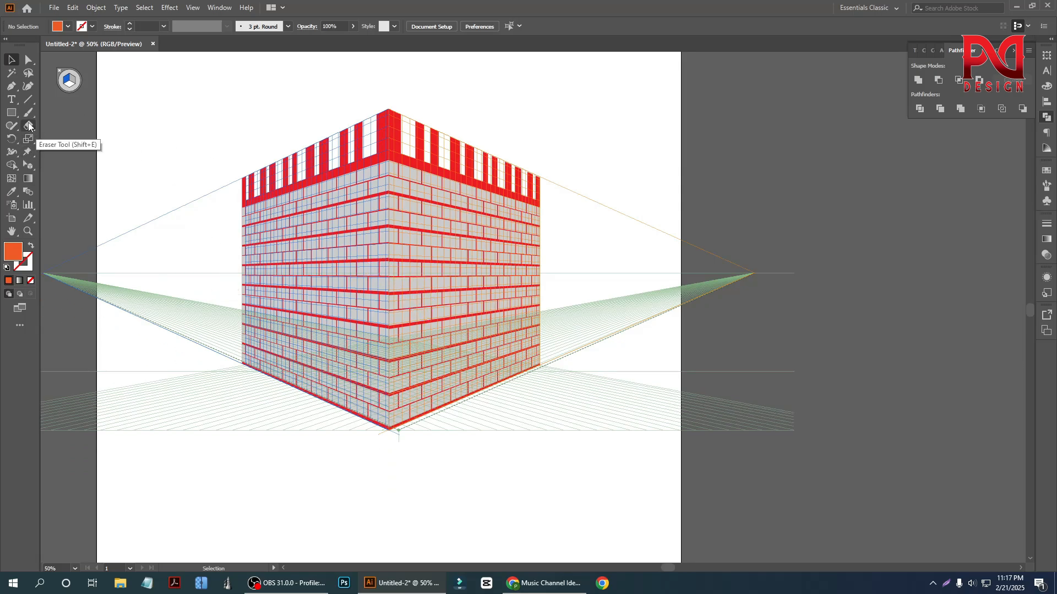
- Activate the horizontal grid plane and draw an orange strip about 1006 by 78 pt along the left wall's base
click(28, 166)
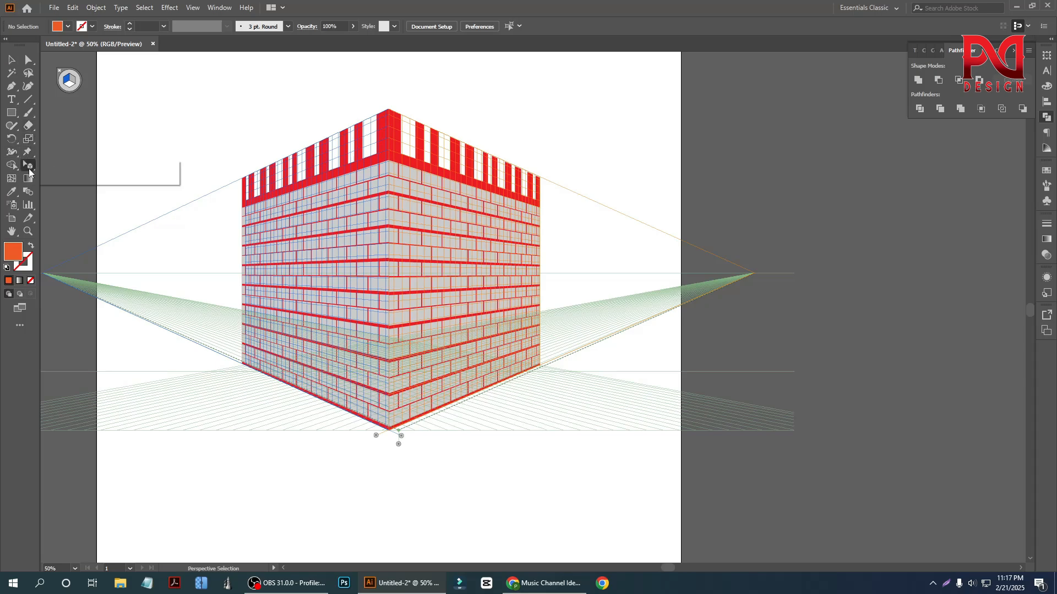
click(86, 168)
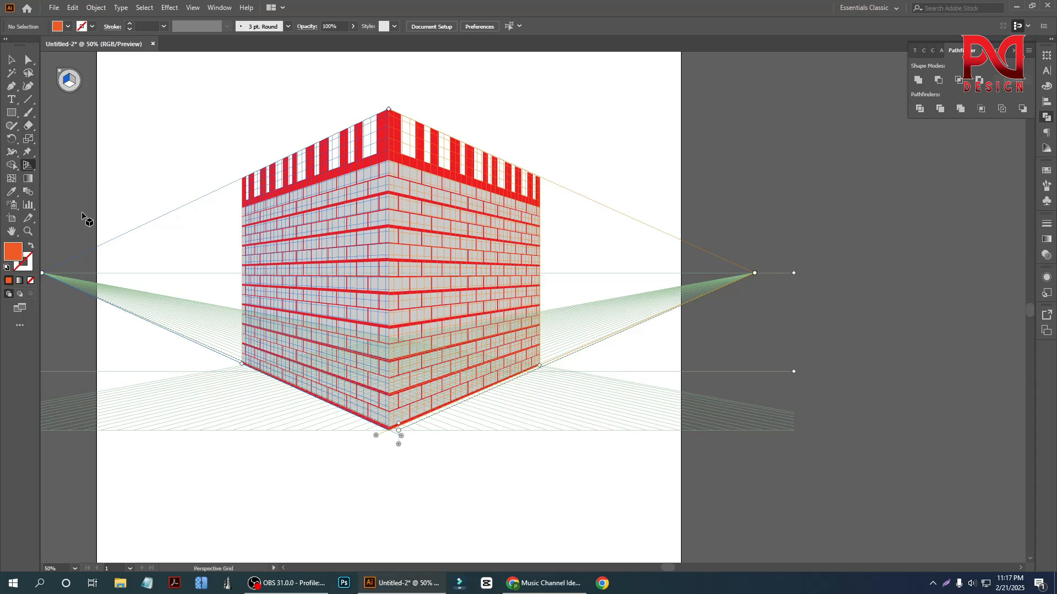
click(71, 86)
click(12, 113)
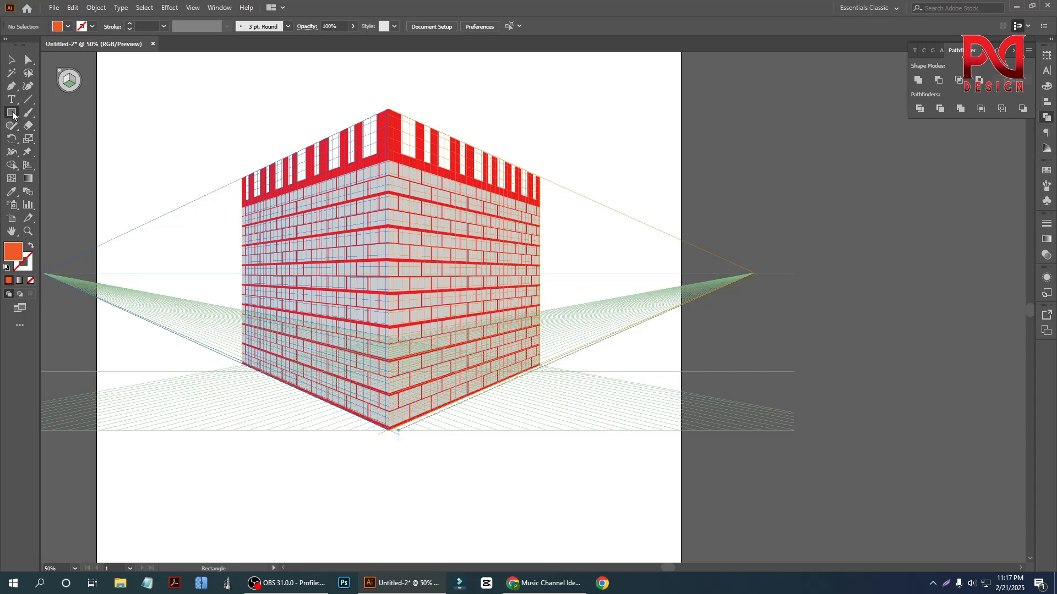
drag(243, 364, 373, 442)
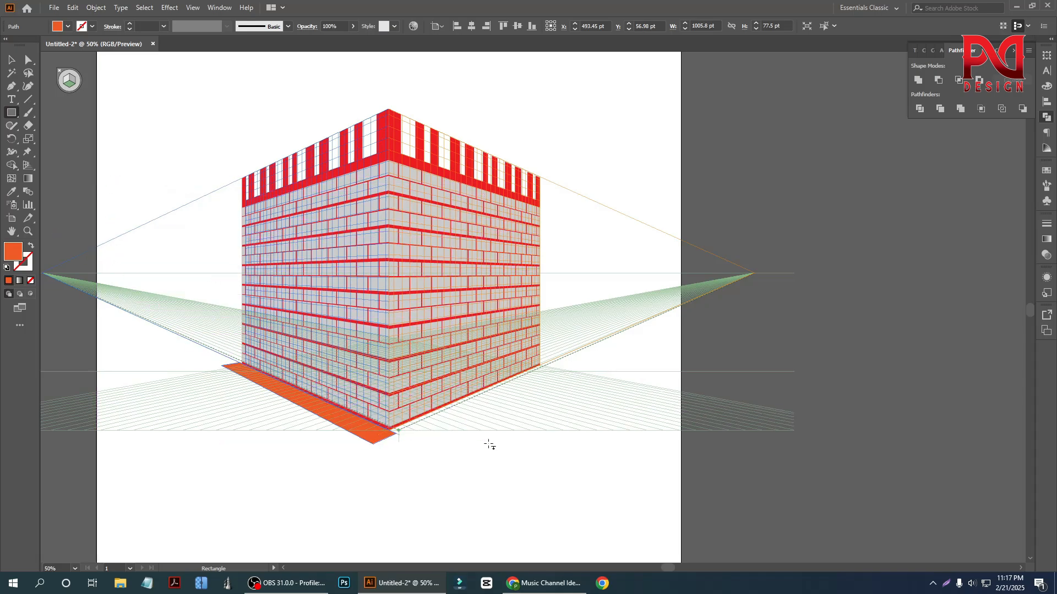
click(11, 59)
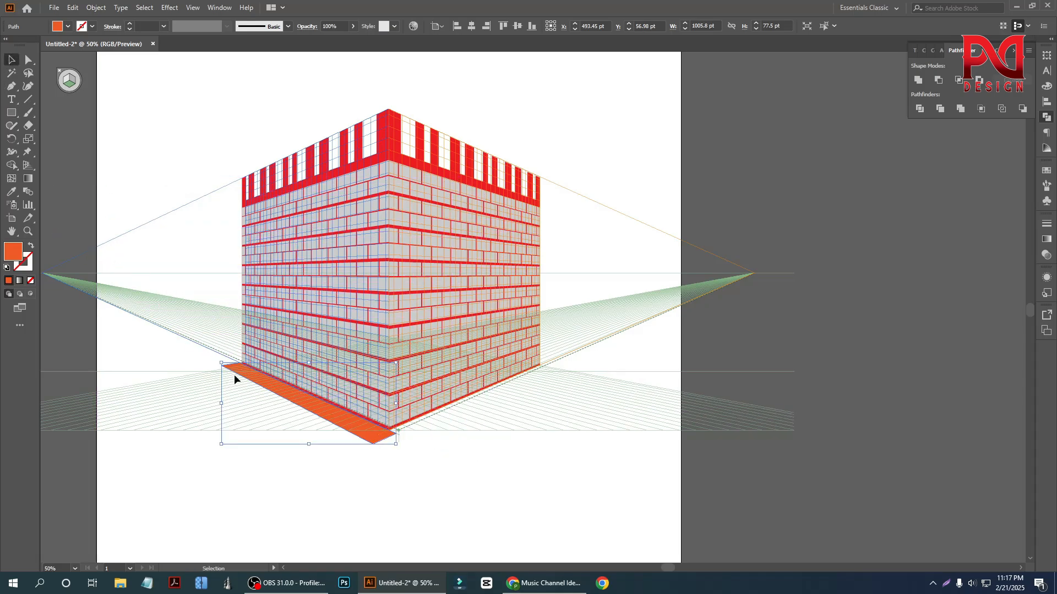
right_click(337, 422)
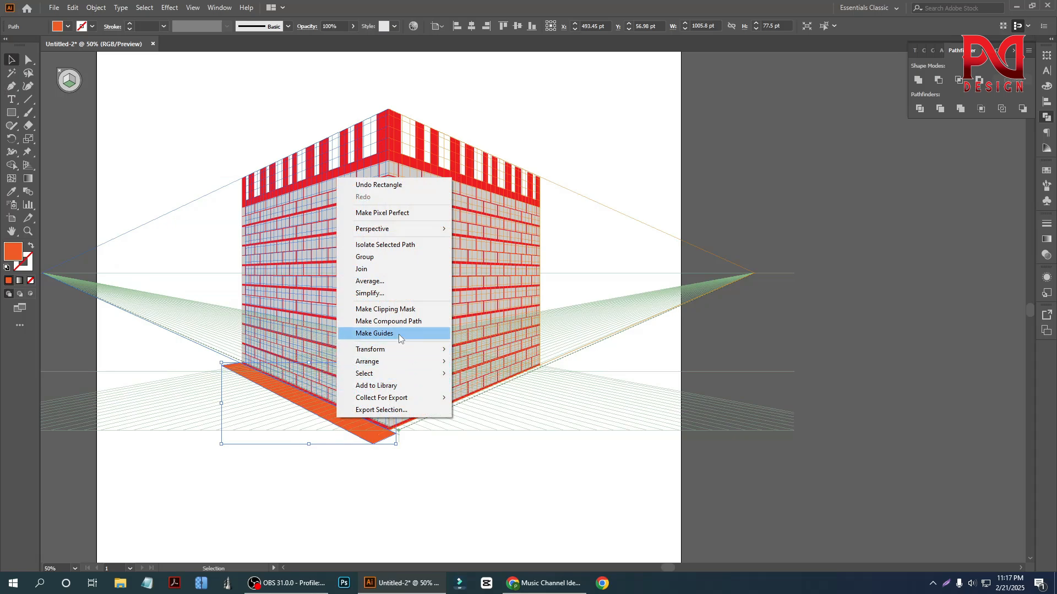
mouse_move(396, 350)
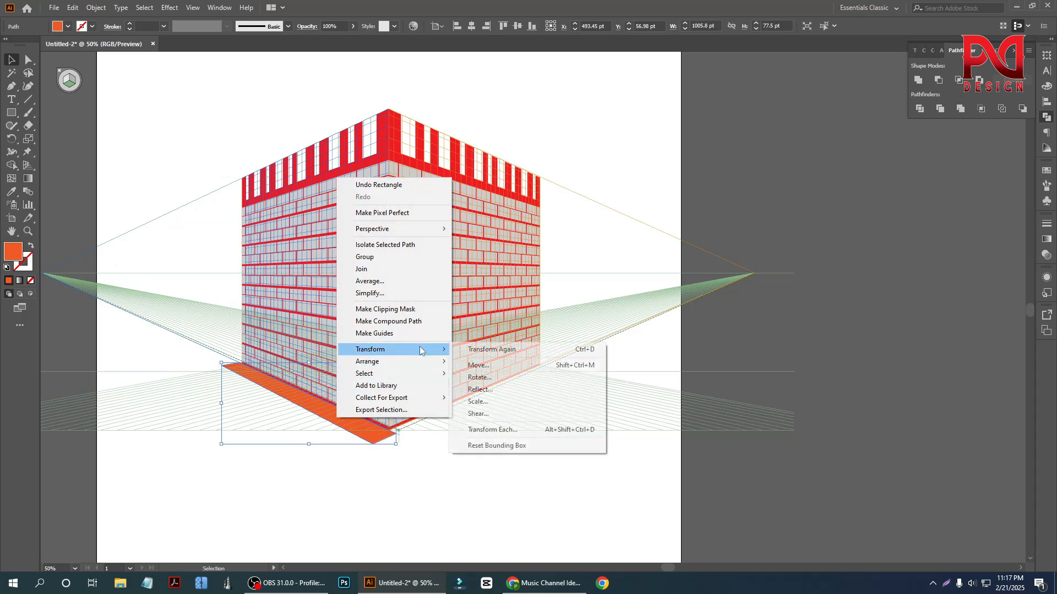
click(504, 401)
click(594, 378)
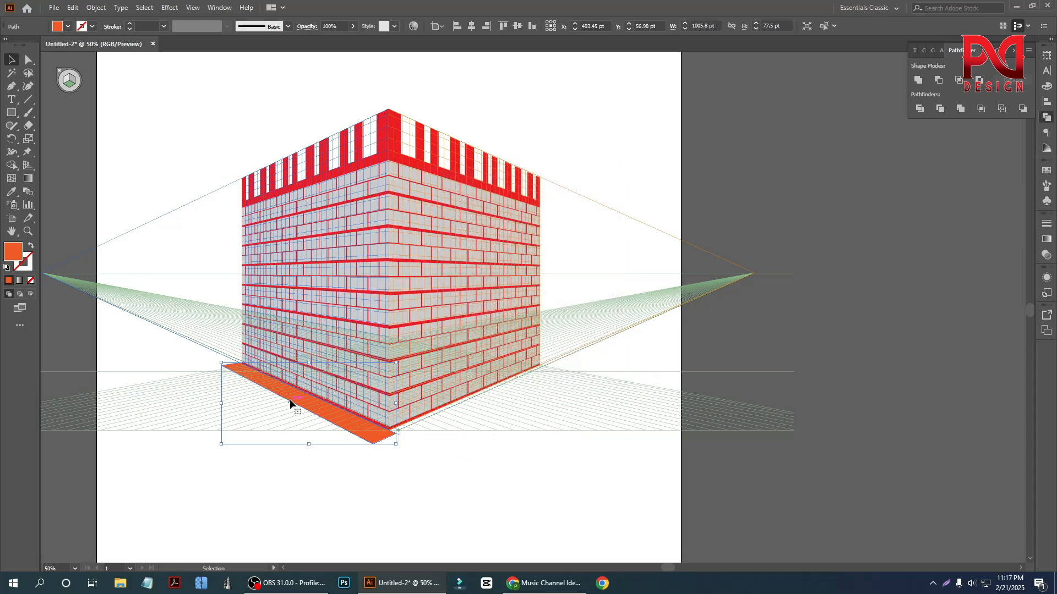
- Create a reflected copy of the orange strip, place it along the right wall's base, and deselect it
right_click(291, 403)
mouse_move(353, 332)
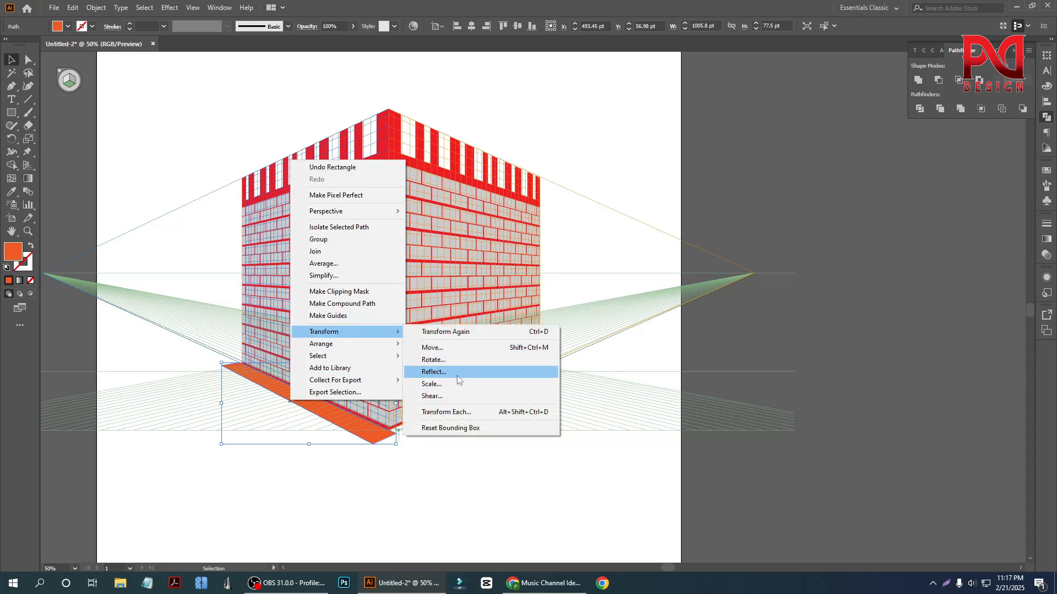
click(457, 375)
click(632, 381)
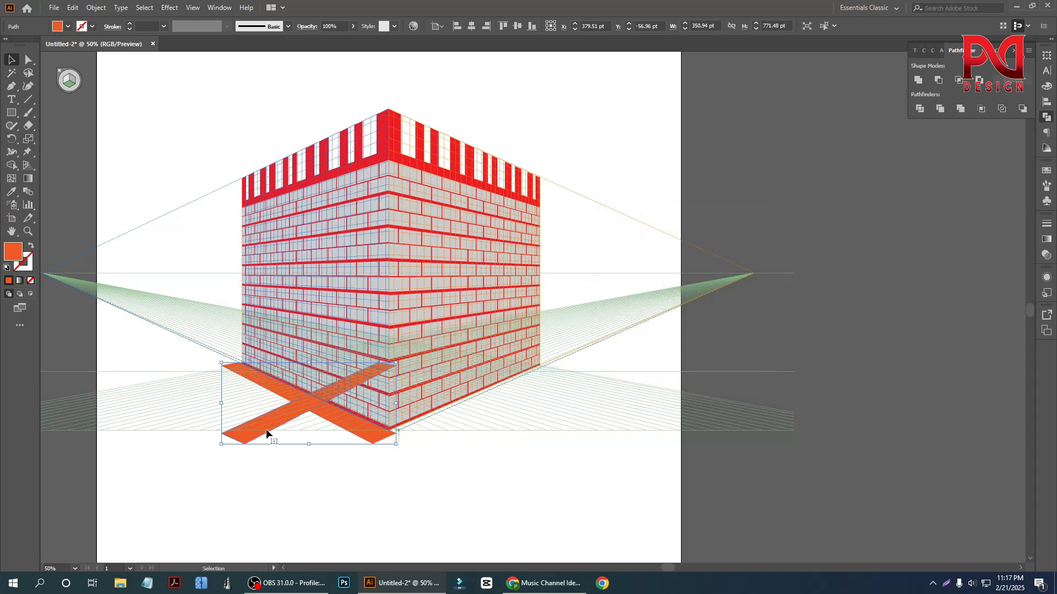
drag(268, 432, 425, 428)
click(406, 520)
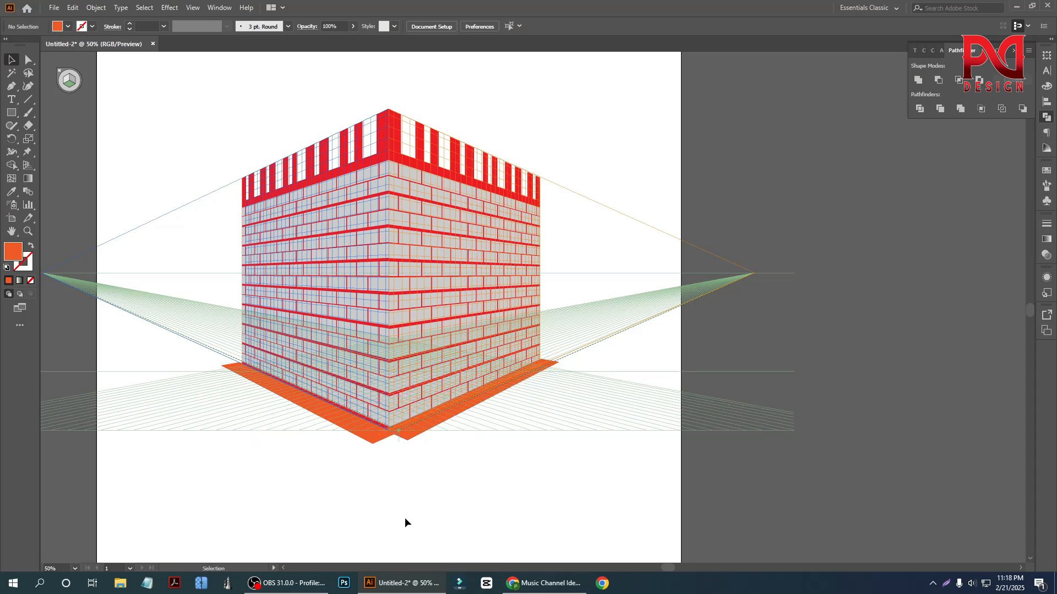
- Examine the orange strips around the base of the walls and where they meet at the front corner
scroll(347, 487, down, 1)
scroll(336, 460, up, 3)
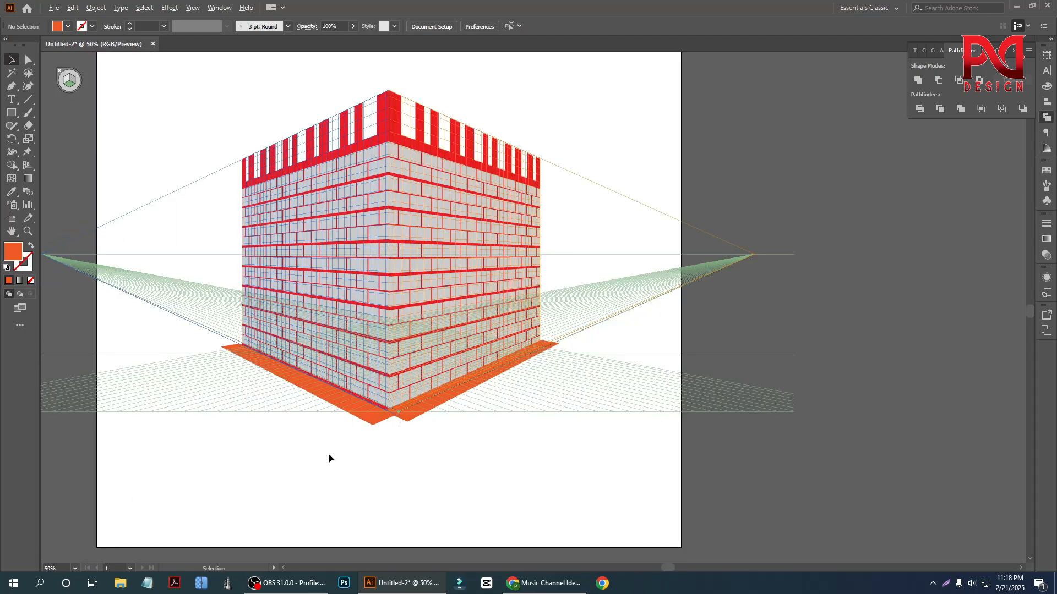
scroll(368, 435, down, 2)
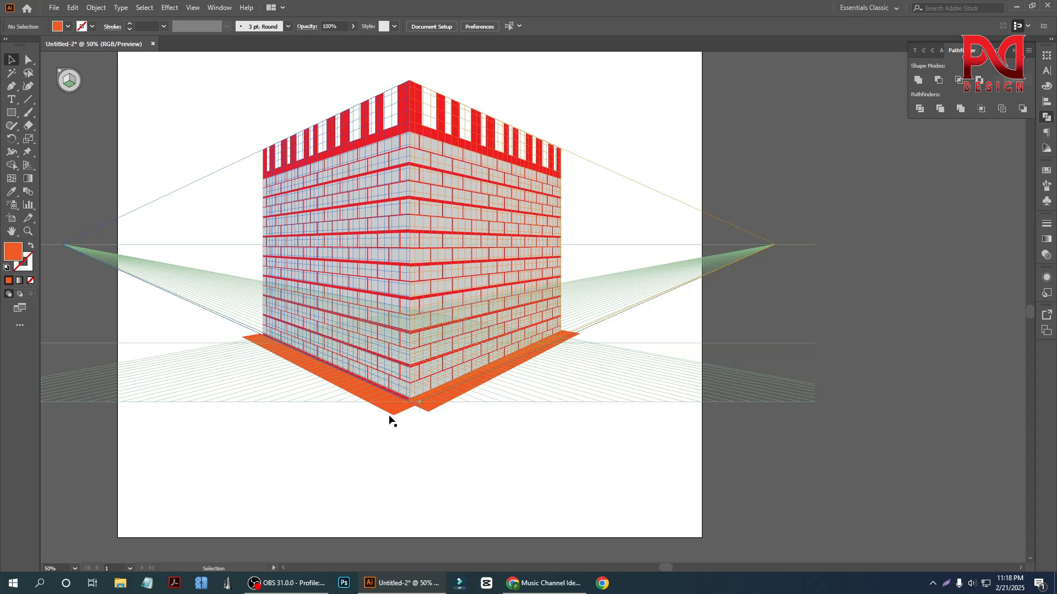
scroll(374, 400, down, 4)
scroll(385, 395, up, 2)
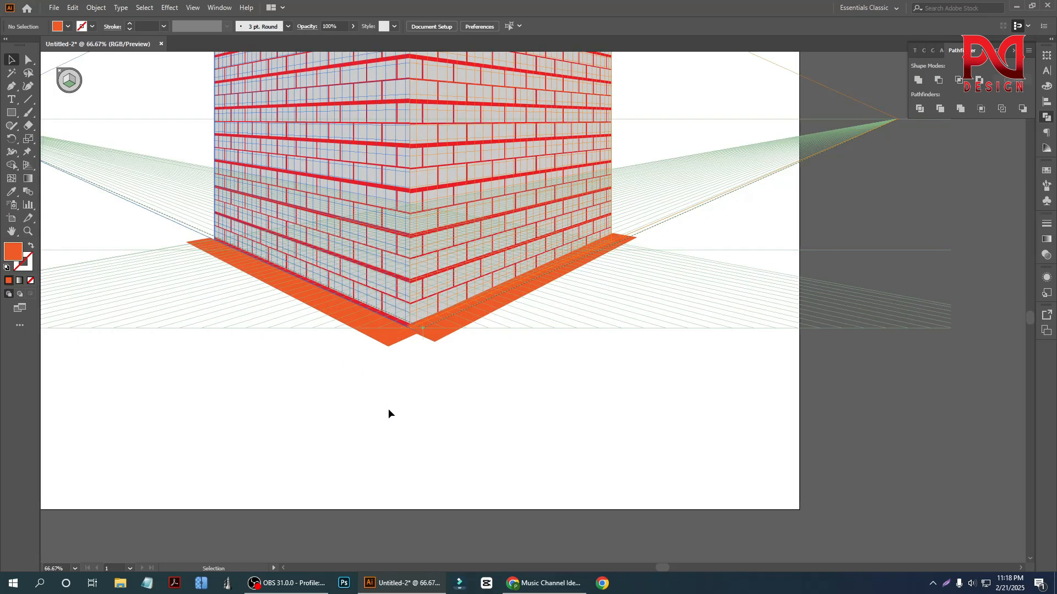
scroll(388, 408, up, 3)
scroll(365, 405, down, 1)
scroll(262, 377, up, 1)
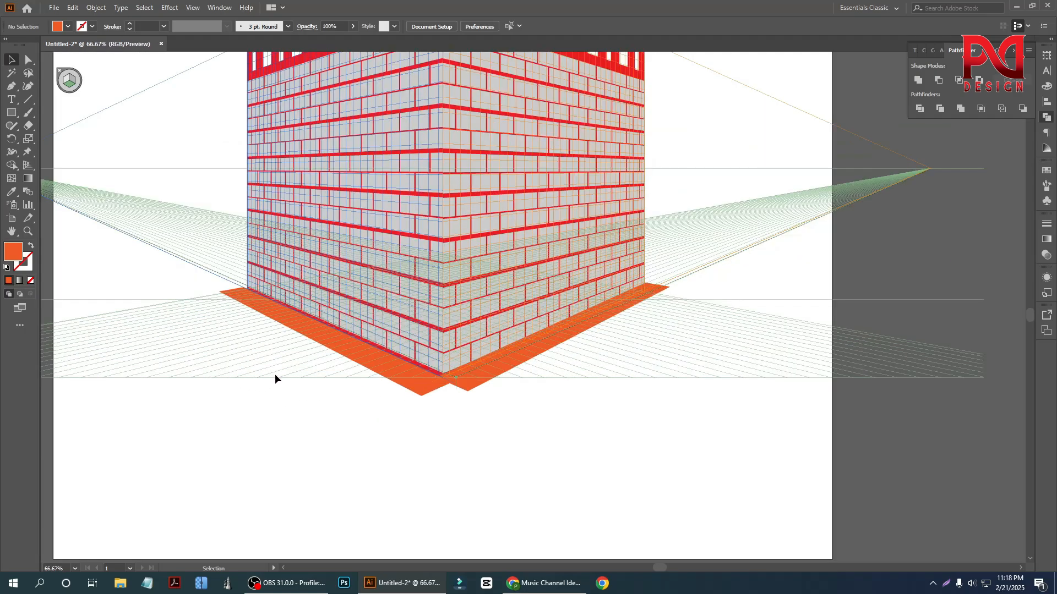
scroll(286, 378, up, 1)
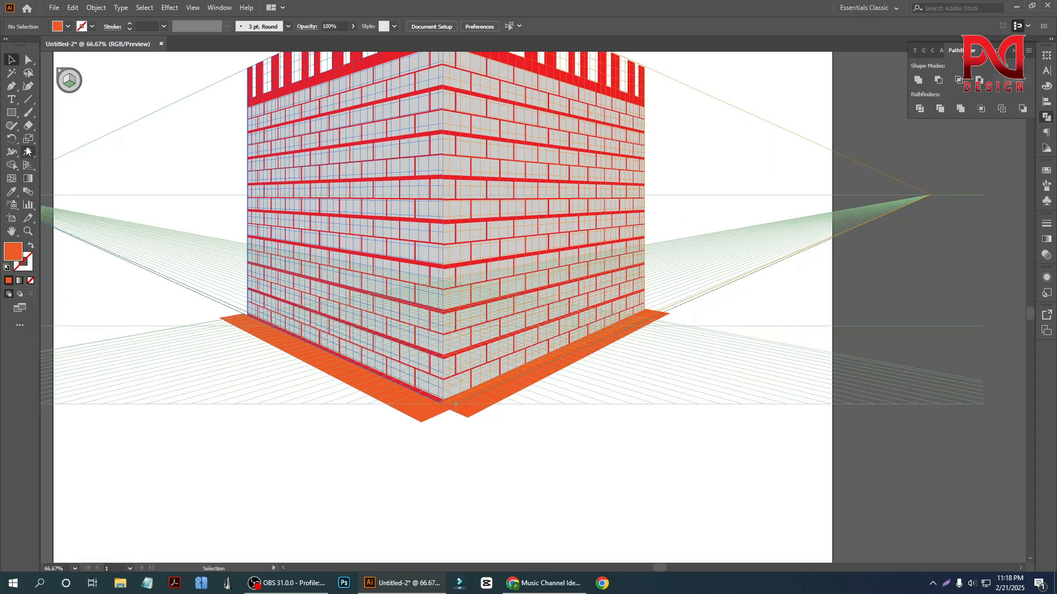
- Draw a small rectangle about 190 by 34 pt on the left orange strip near its outer end
click(11, 113)
scroll(298, 343, up, 2)
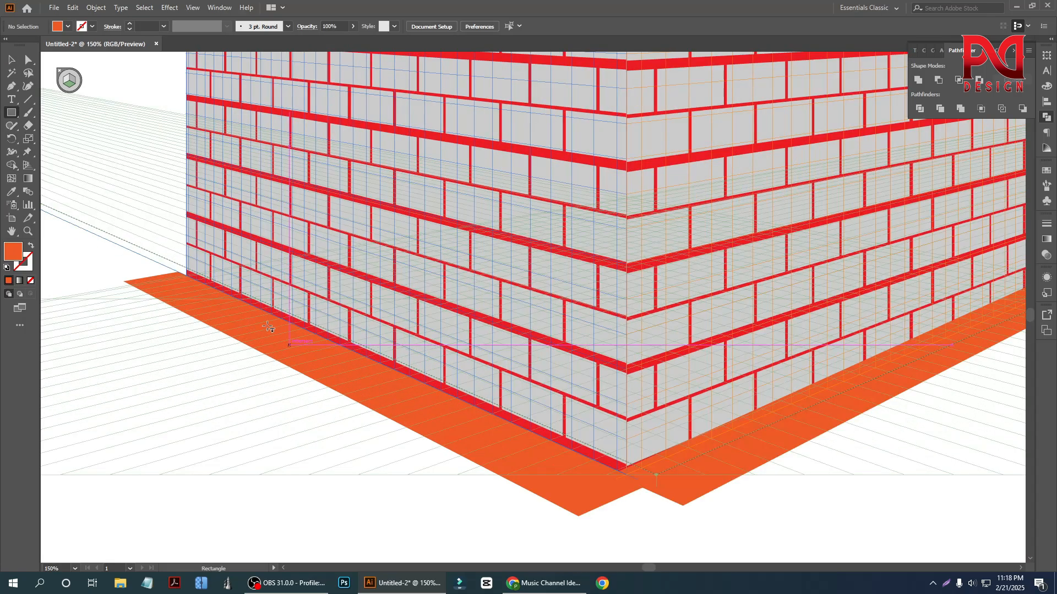
drag(210, 300, 248, 335)
- Try black and green fills on the small rectangle and settle on yellow
click(68, 26)
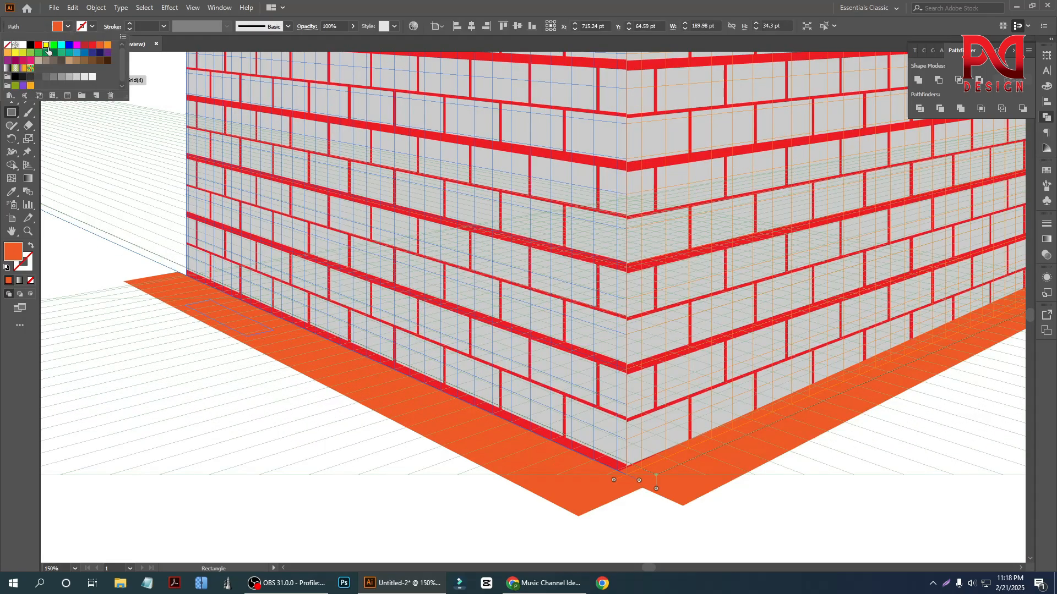
click(46, 46)
click(31, 45)
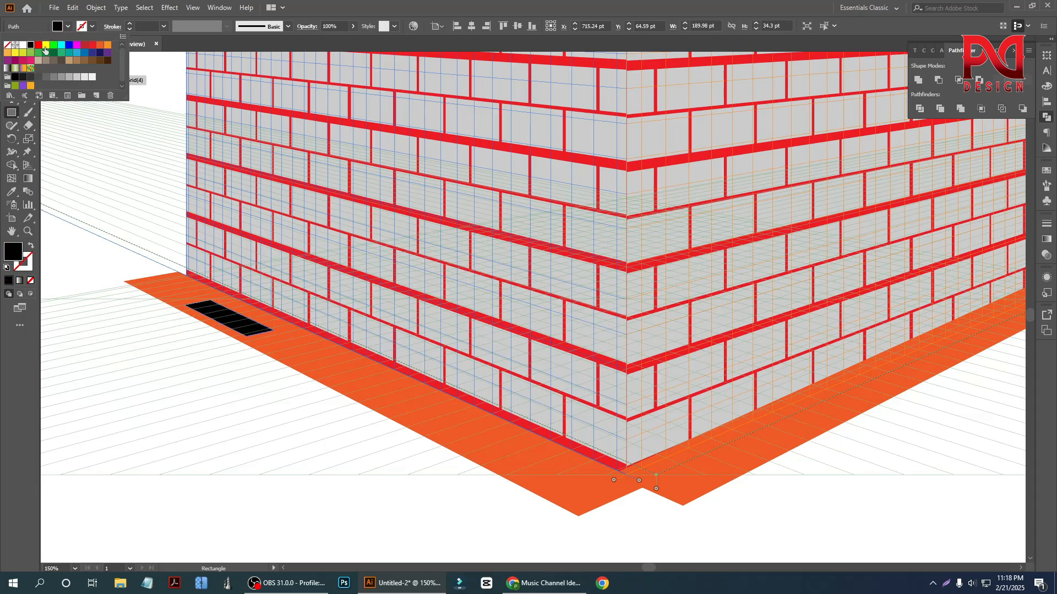
click(46, 46)
click(53, 46)
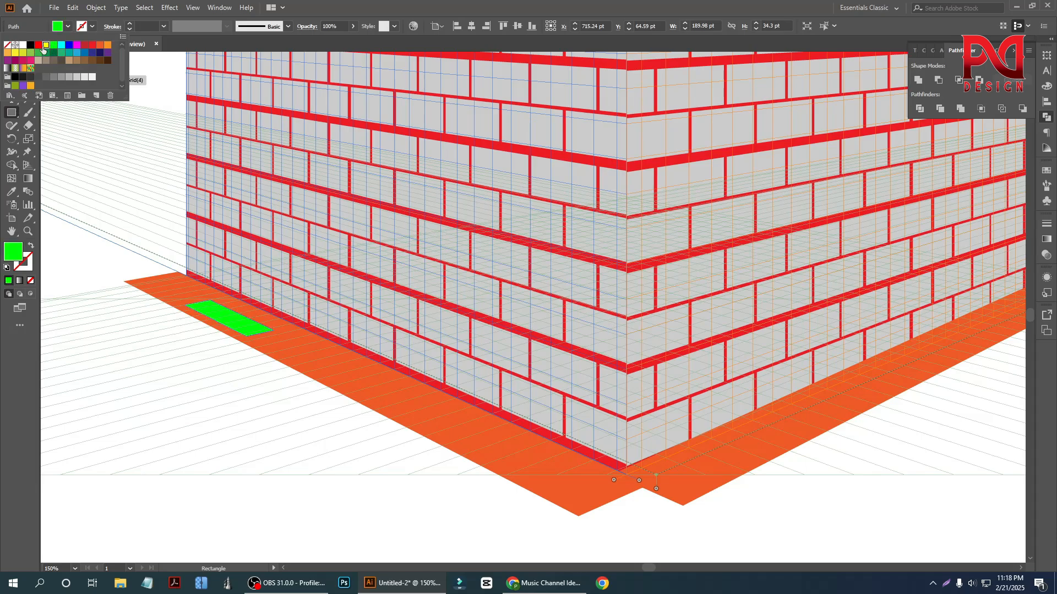
click(45, 47)
key(v)
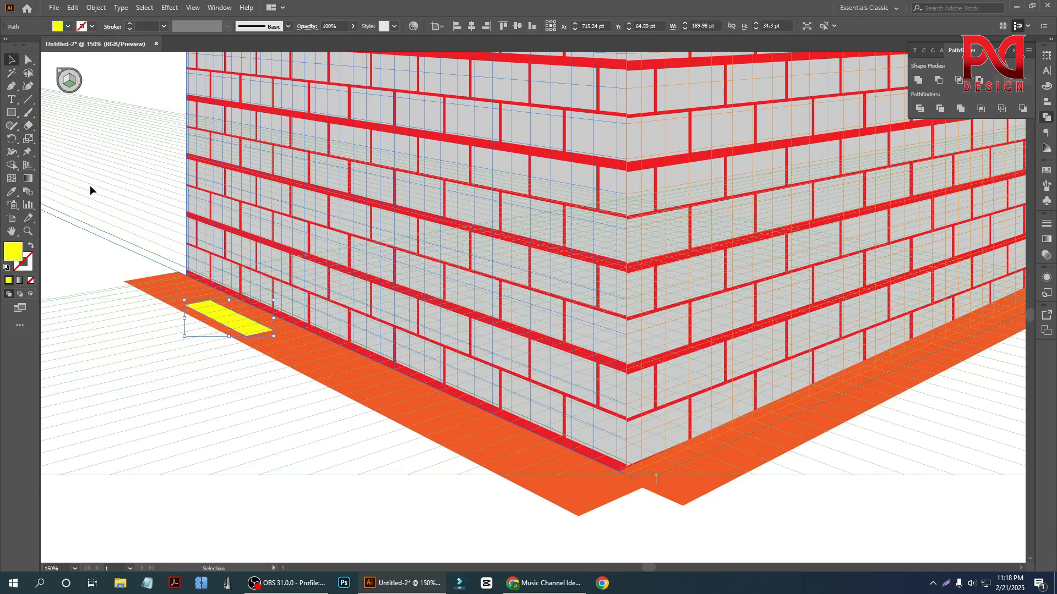
- Shift the yellow rectangle toward the left strip's outer end and place a copy of it further along the strip
click(107, 250)
drag(227, 320, 312, 365)
click(110, 242)
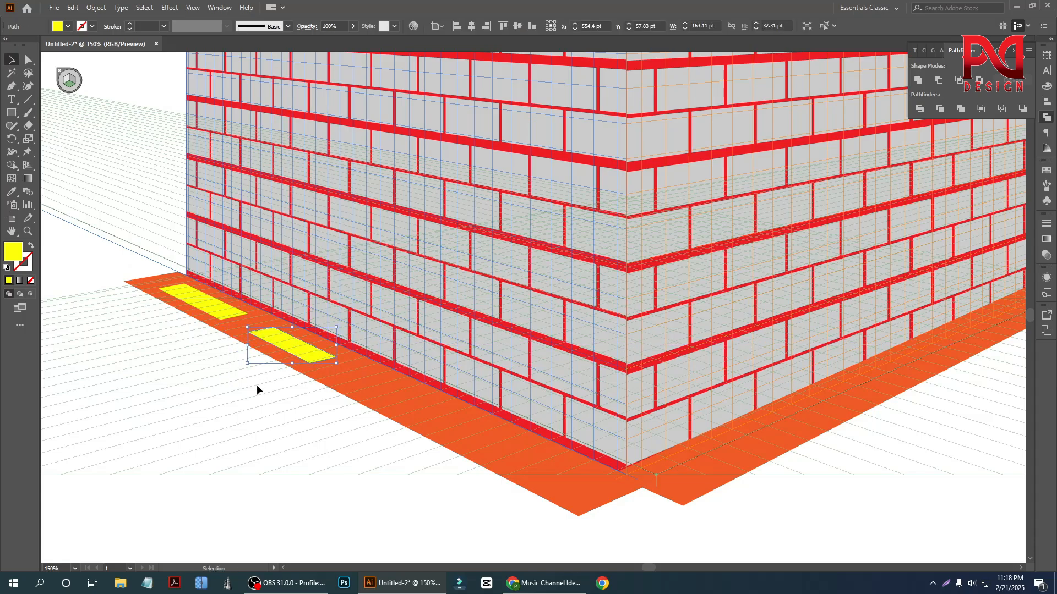
- Add a third yellow rectangle to the left strip by copying the second one toward the front corner
scroll(259, 354, down, 1)
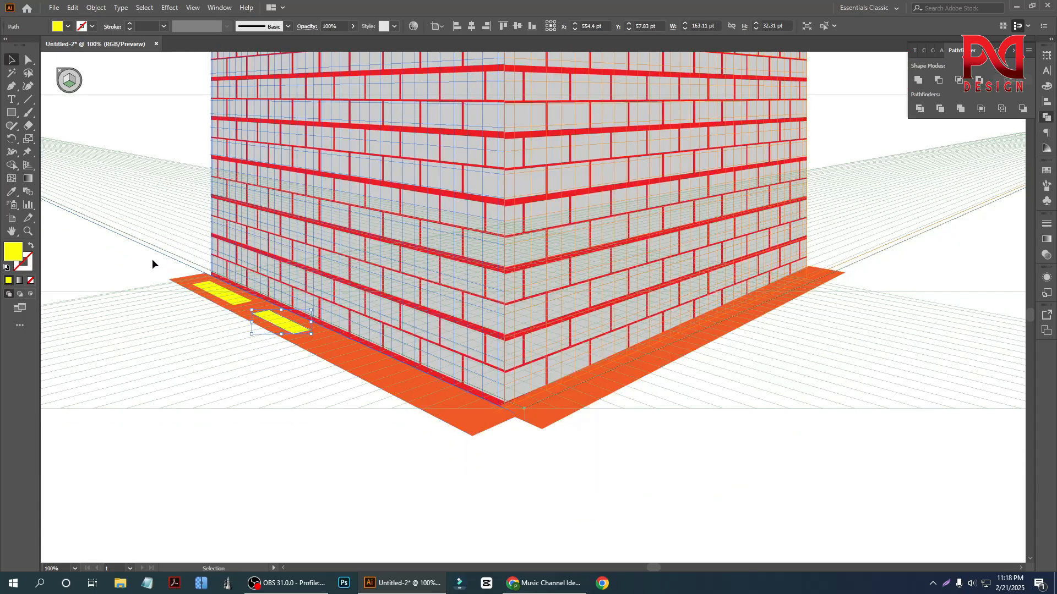
click(152, 263)
scroll(292, 332, up, 1)
drag(299, 330, 380, 372)
scroll(283, 353, down, 1)
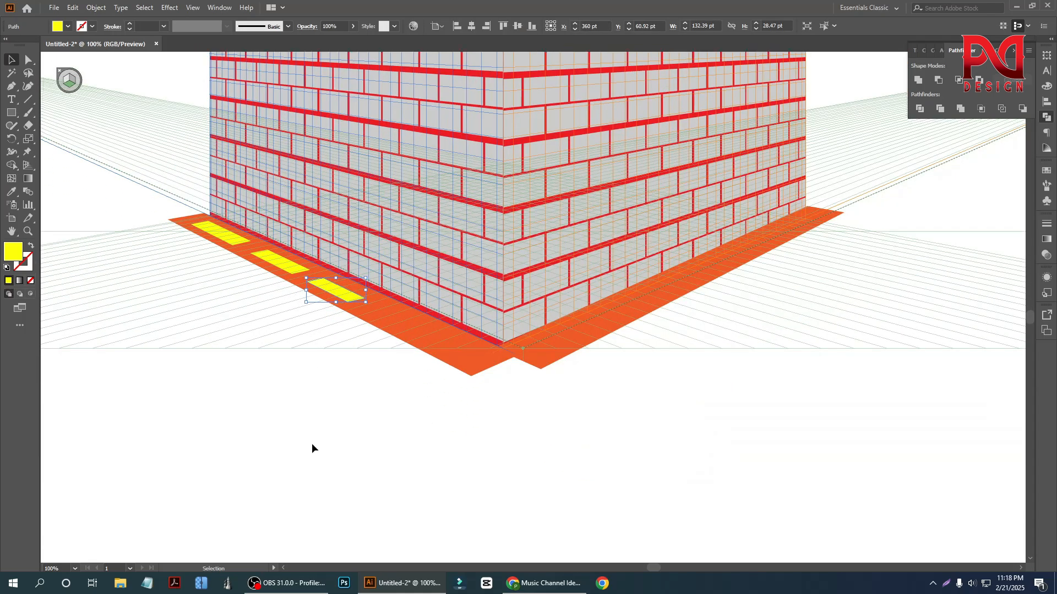
- Add a fourth yellow rectangle to the left orange strip by copying the third one toward the front corner
click(312, 444)
drag(351, 296, 410, 327)
click(292, 378)
scroll(291, 378, down, 1)
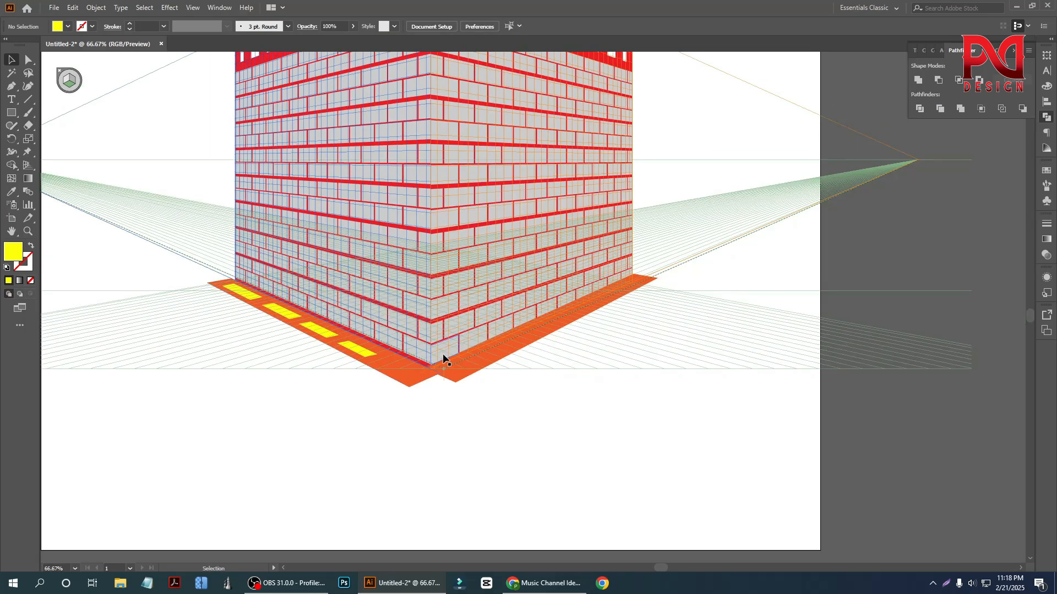
- Draw a yellow rectangle about 42 by 121 pt on the right orange strip beside the front corner
scroll(519, 347, down, 1)
scroll(523, 342, up, 1)
scroll(524, 343, up, 1)
scroll(490, 342, down, 1)
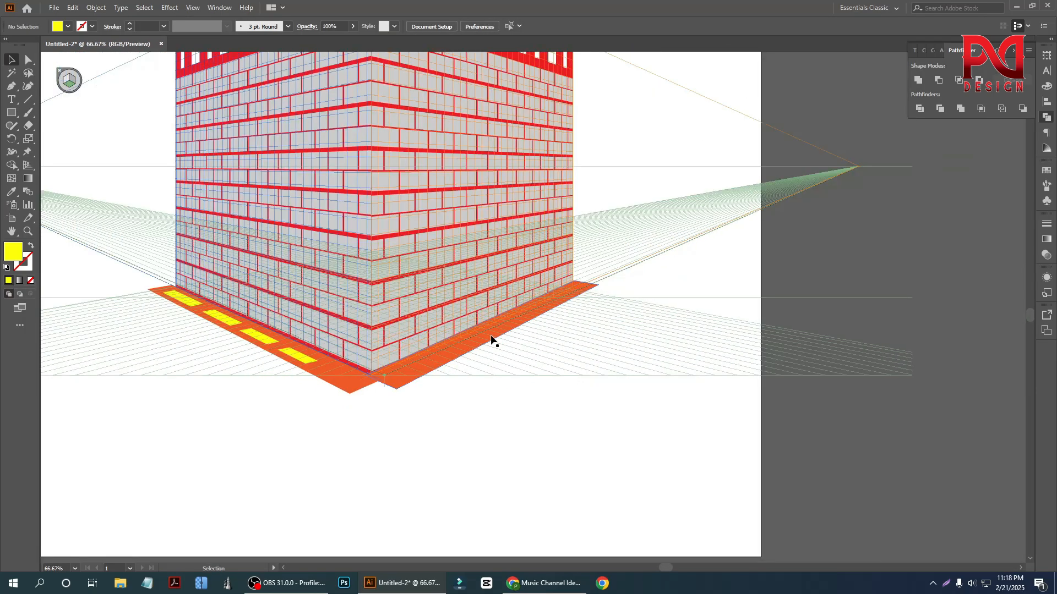
click(11, 112)
scroll(413, 401, up, 1)
drag(427, 337, 396, 372)
scroll(461, 360, up, 2)
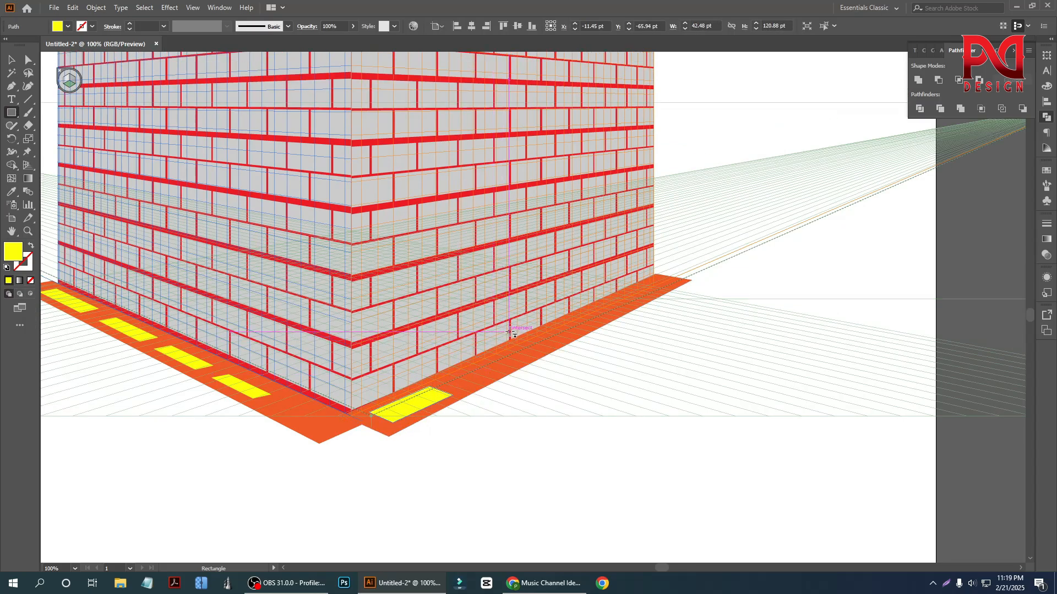
- Draw three more yellow rectangles along the right orange strip toward its outer end, the last about 53 by 233 pt
drag(514, 358, 457, 378)
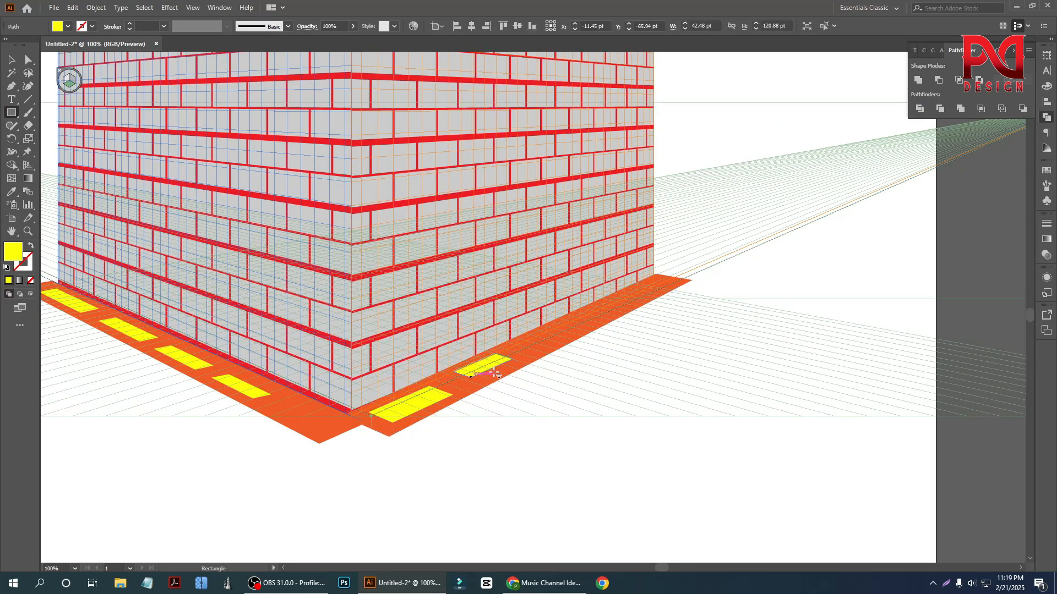
drag(578, 326, 529, 350)
drag(652, 287, 594, 311)
click(7, 62)
key(ctrl+minus)
key(ctrl+minus)
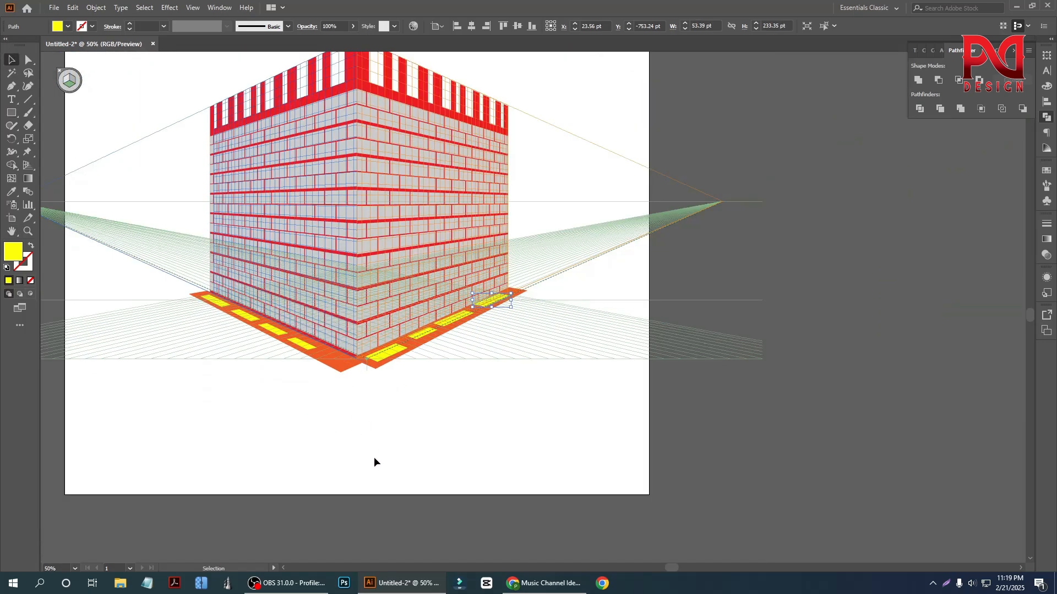
click(374, 458)
- Examine the whole building, from the striped top band down to the marked orange strips around its base
scroll(329, 441, up, 4)
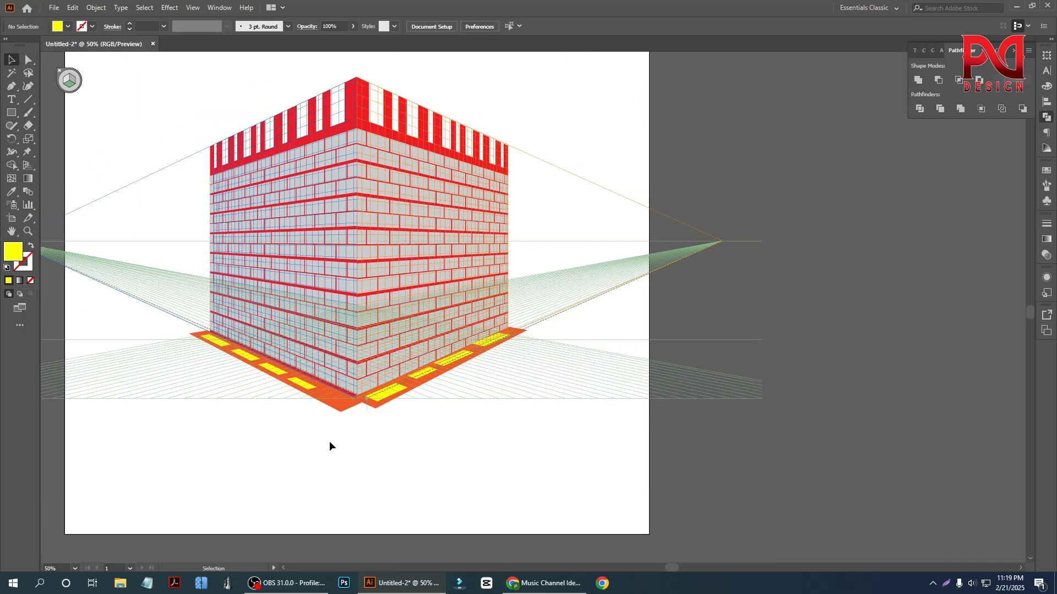
scroll(273, 434, up, 2)
scroll(339, 421, down, 2)
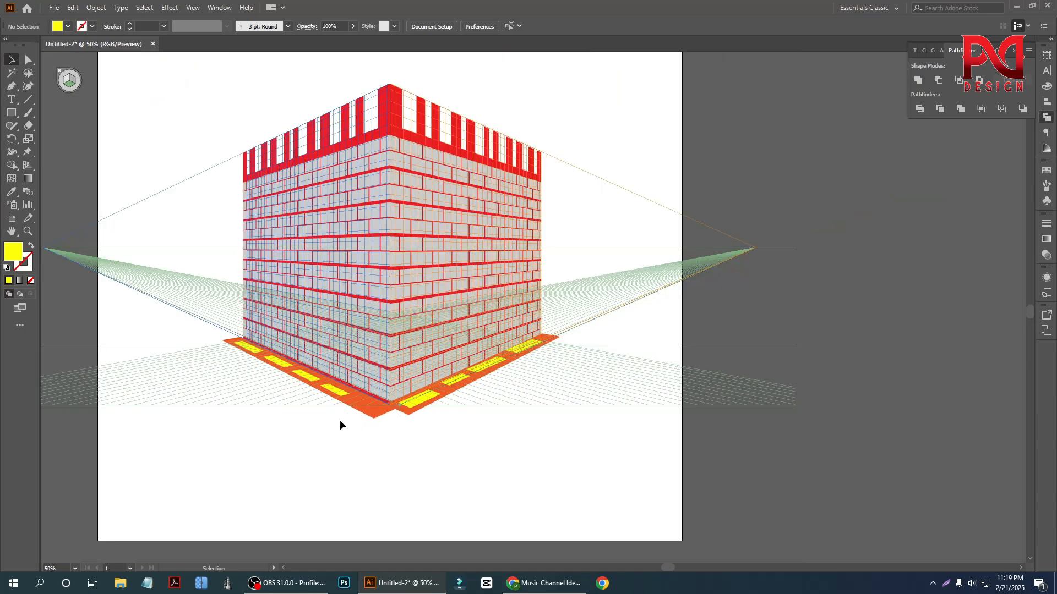
scroll(340, 410, up, 3)
scroll(348, 416, down, 3)
scroll(367, 414, up, 3)
scroll(378, 327, up, 1)
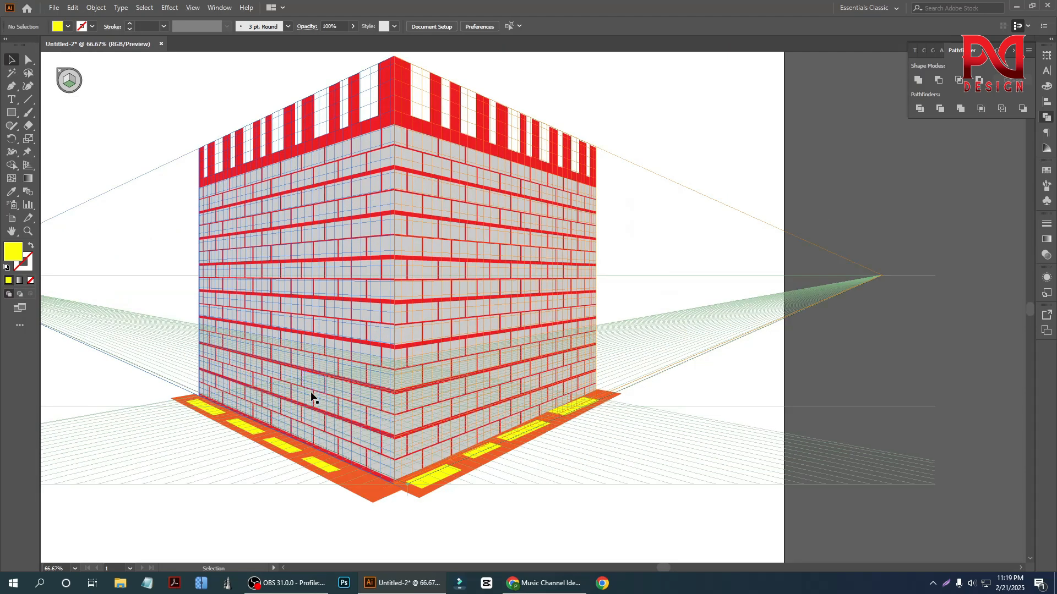
scroll(308, 395, down, 1)
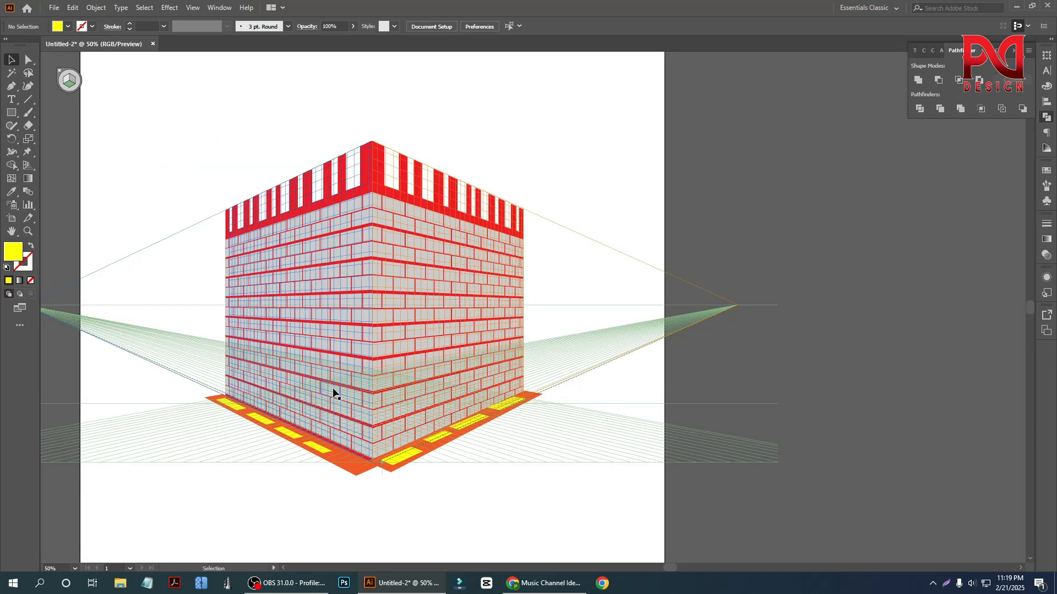
scroll(331, 379, down, 1)
scroll(325, 330, up, 3)
scroll(287, 325, down, 1)
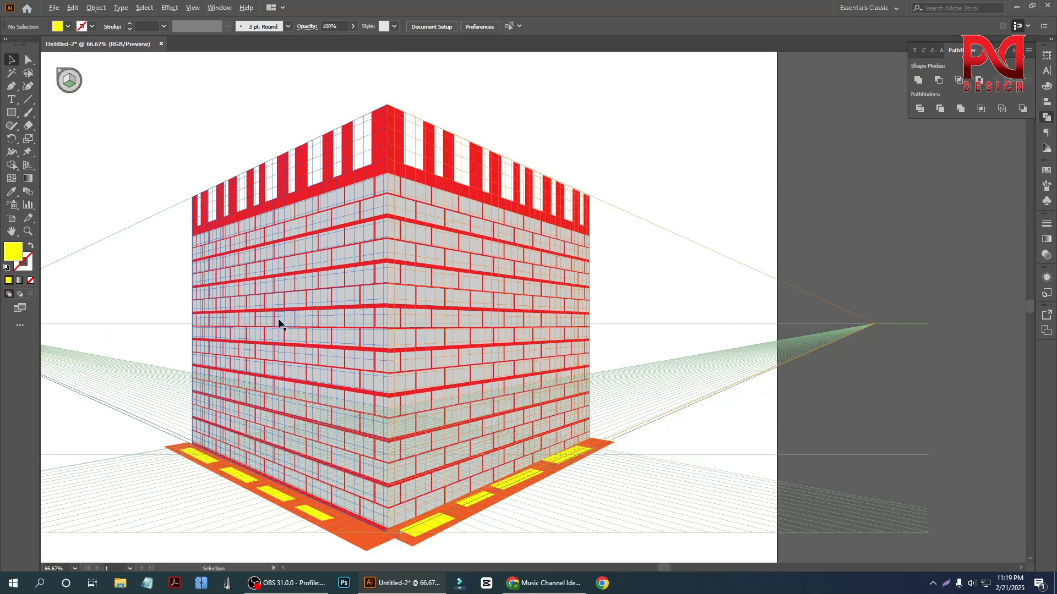
scroll(354, 346, down, 2)
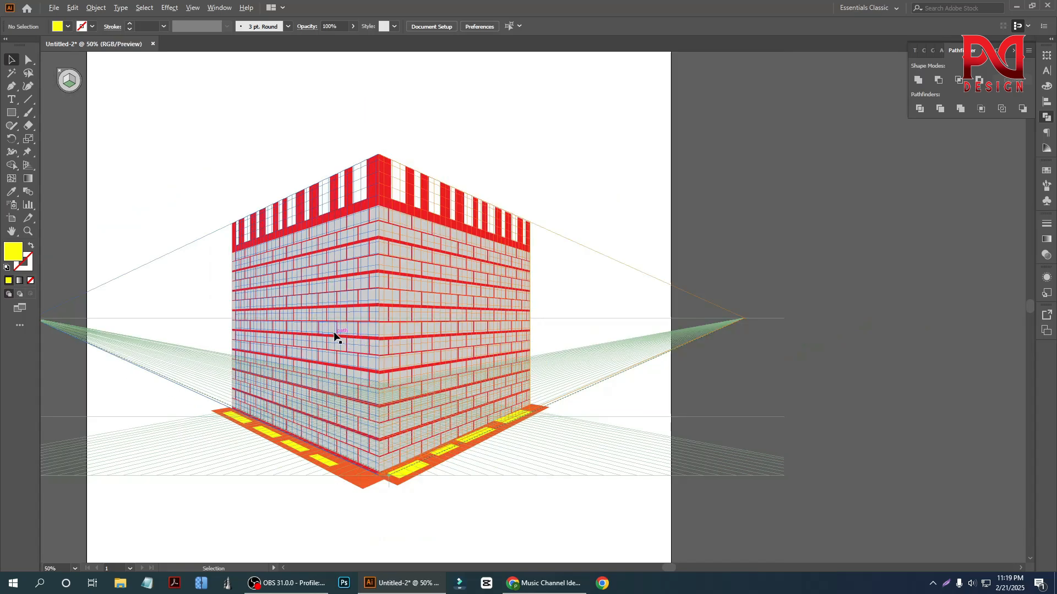
scroll(391, 347, up, 1)
scroll(385, 325, up, 1)
scroll(330, 336, down, 1)
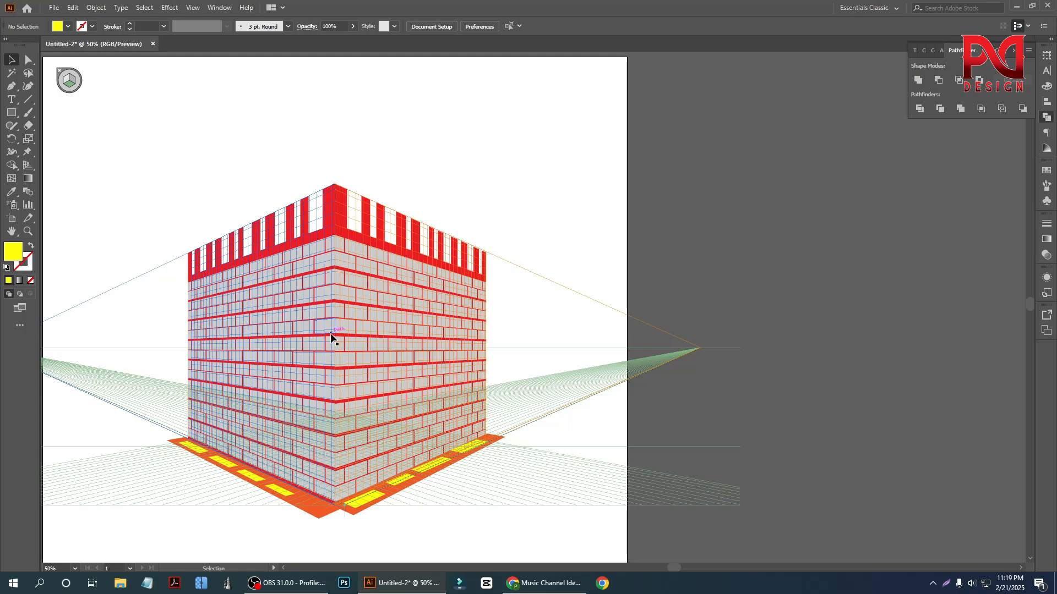
scroll(354, 388, down, 3)
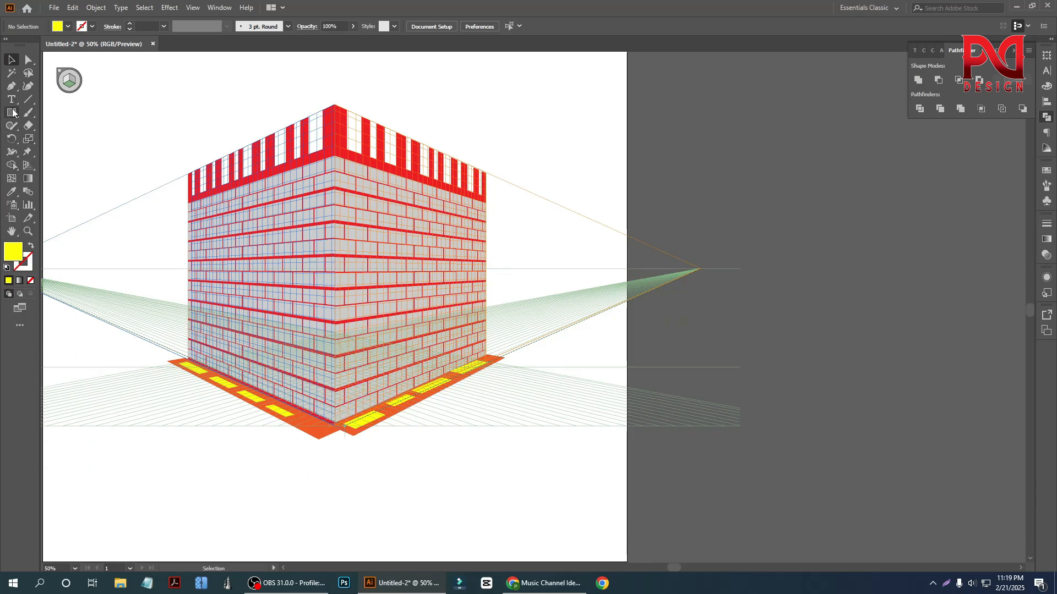
- Try to pull the left orange strip's front corner outward to meet the right strip, and undo the change
click(11, 126)
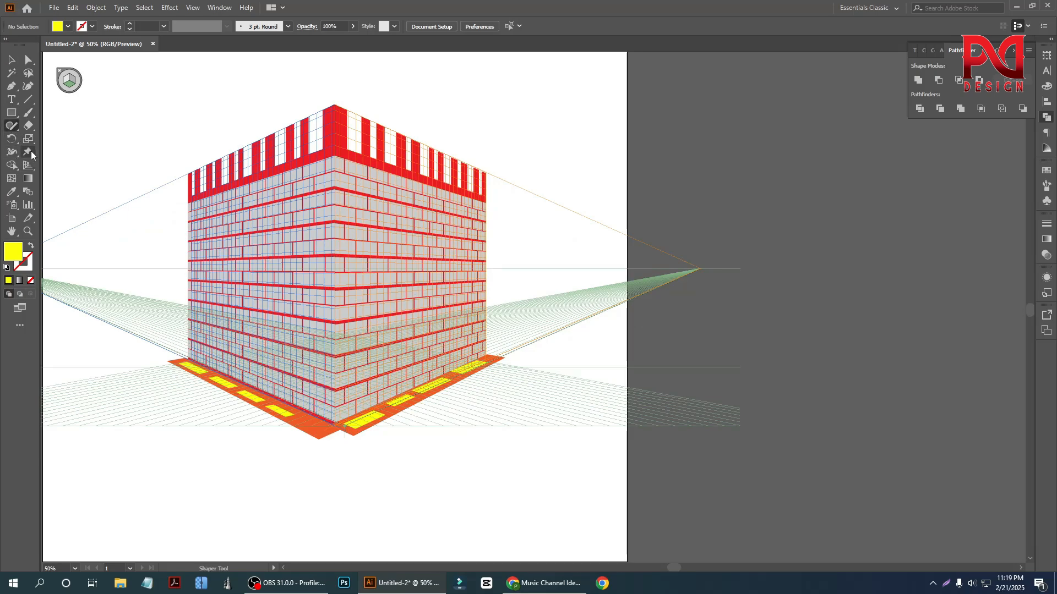
click(16, 117)
scroll(385, 421, up, 5)
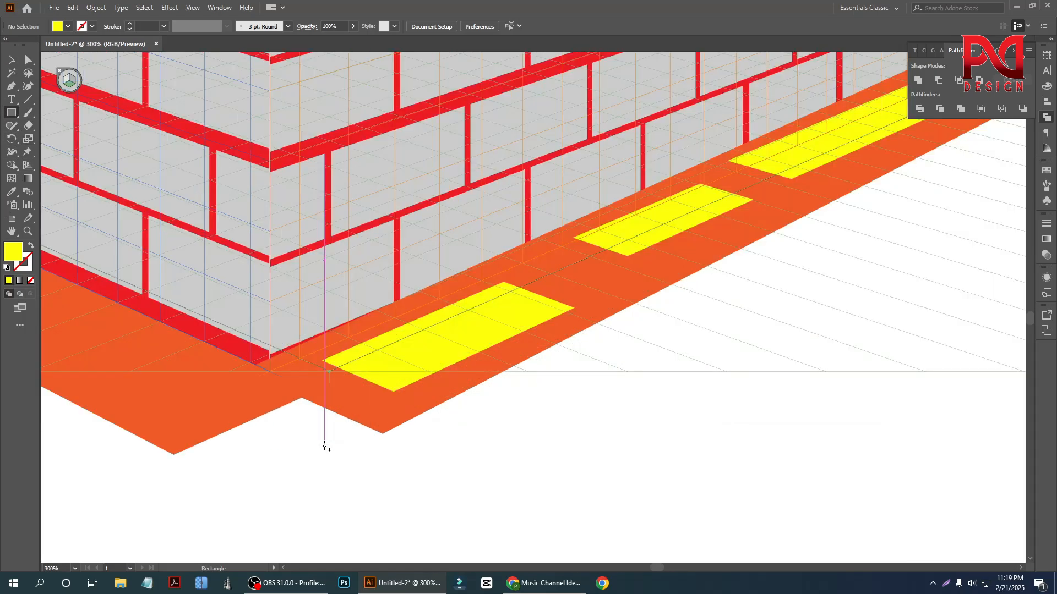
scroll(326, 443, down, 1)
click(11, 59)
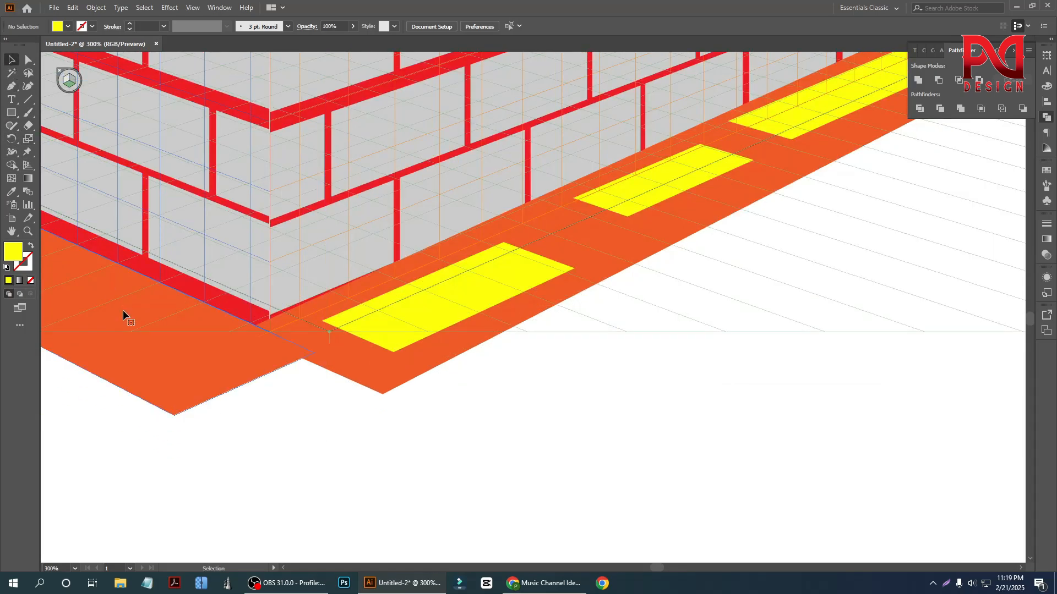
click(123, 309)
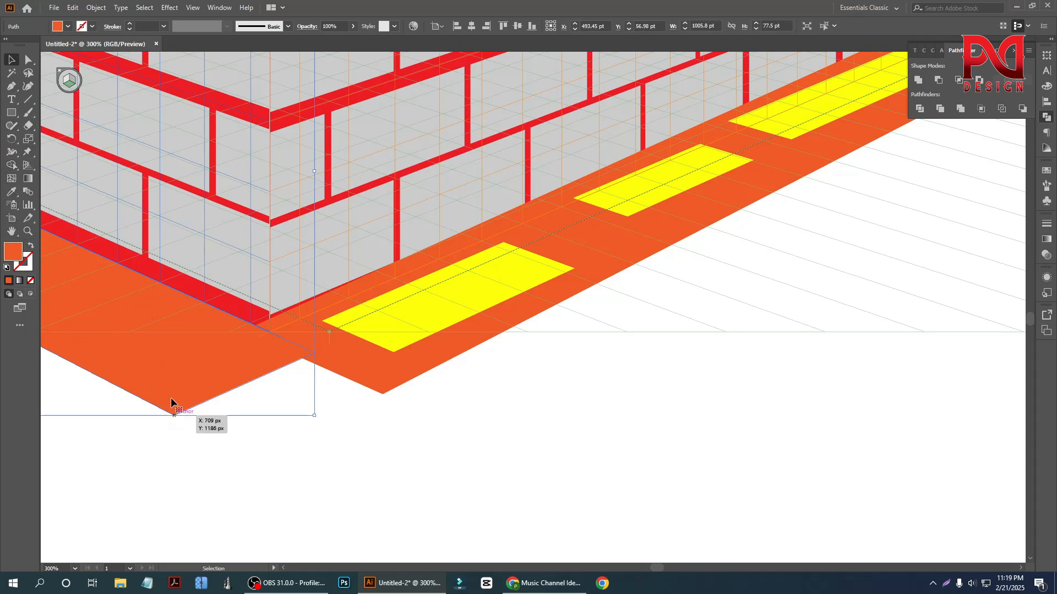
click(29, 60)
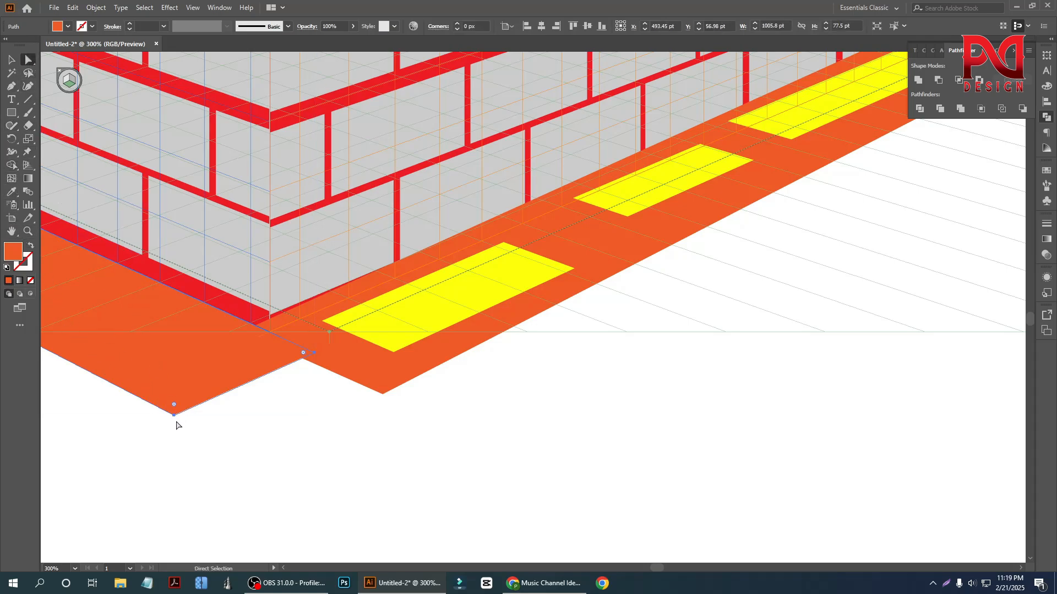
drag(175, 417, 243, 457)
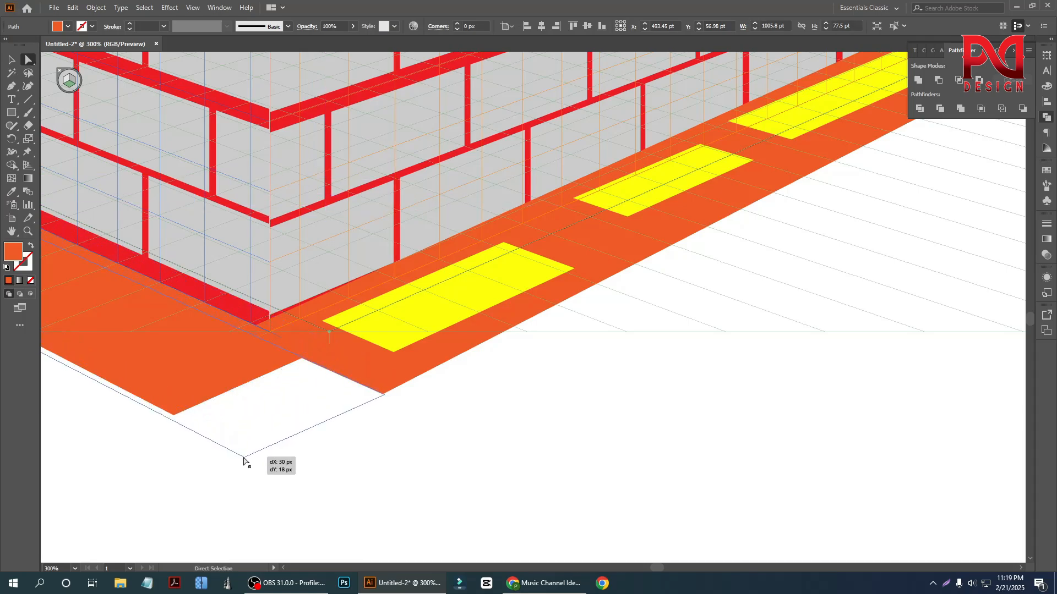
scroll(273, 463, down, 3)
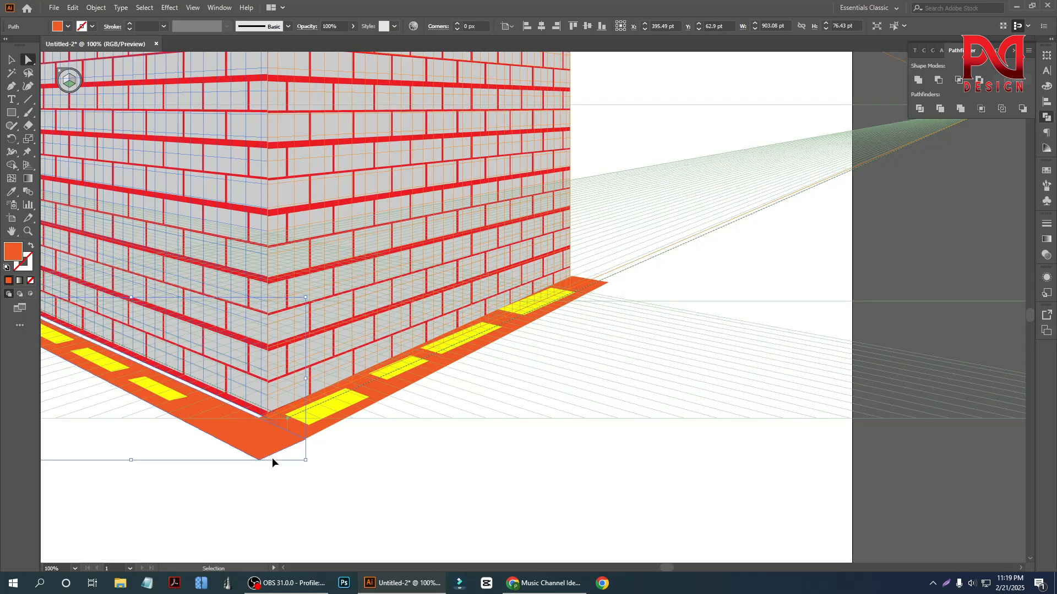
scroll(272, 461, up, 3)
scroll(257, 457, down, 1)
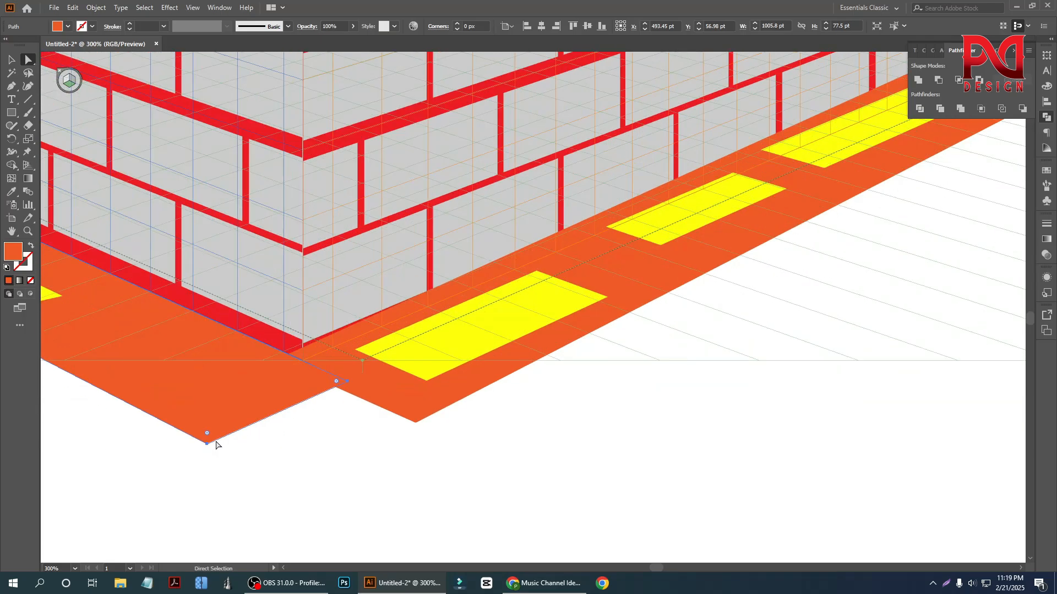
- Move the left orange strip's two front-end anchor points together along the strip to meet the right strip's front corner
click(209, 438)
shift+click(347, 382)
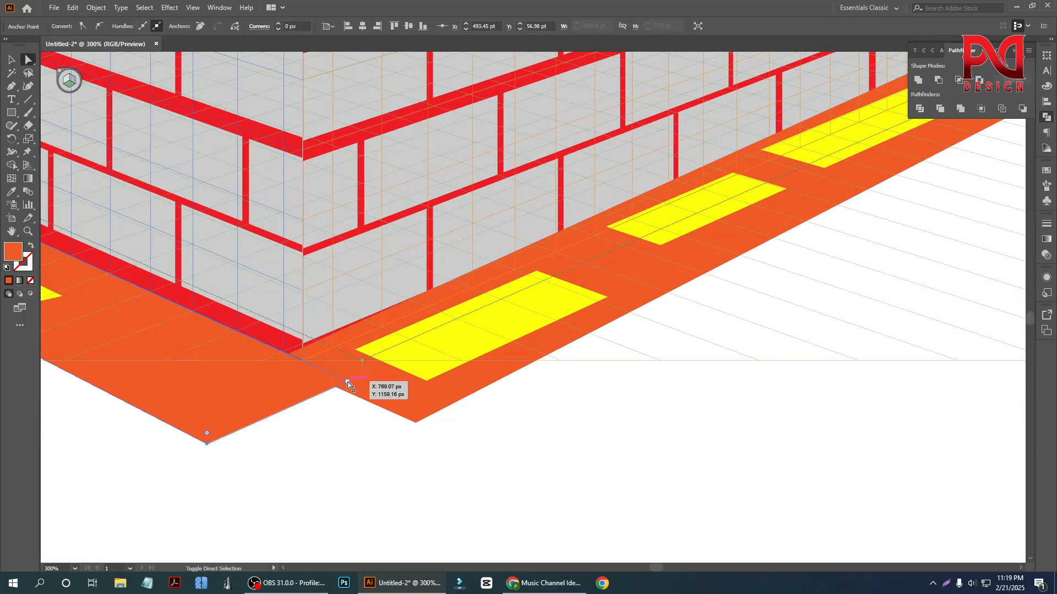
drag(307, 402, 384, 435)
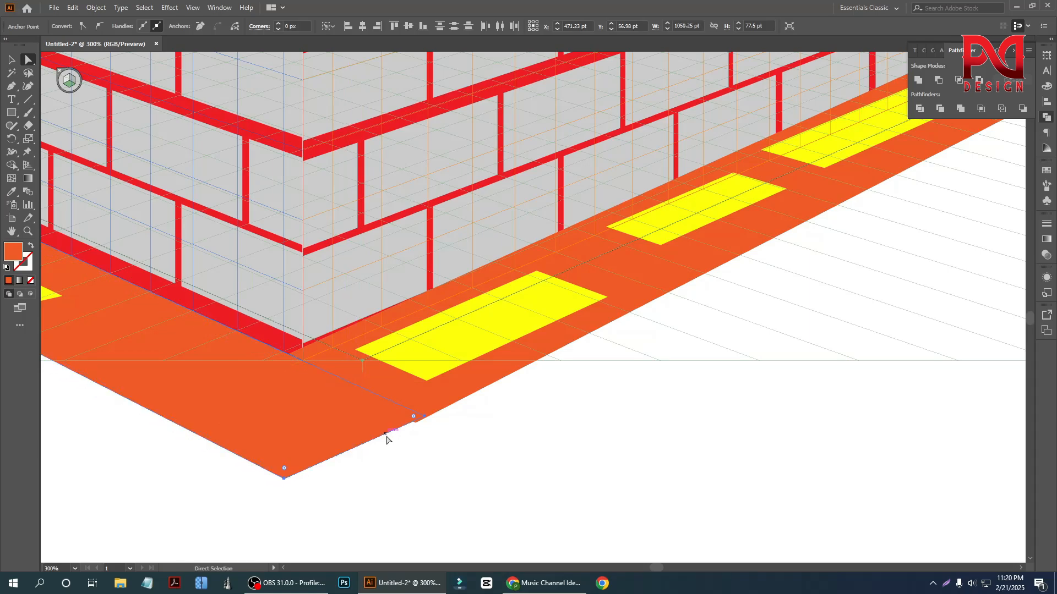
scroll(387, 439, down, 4)
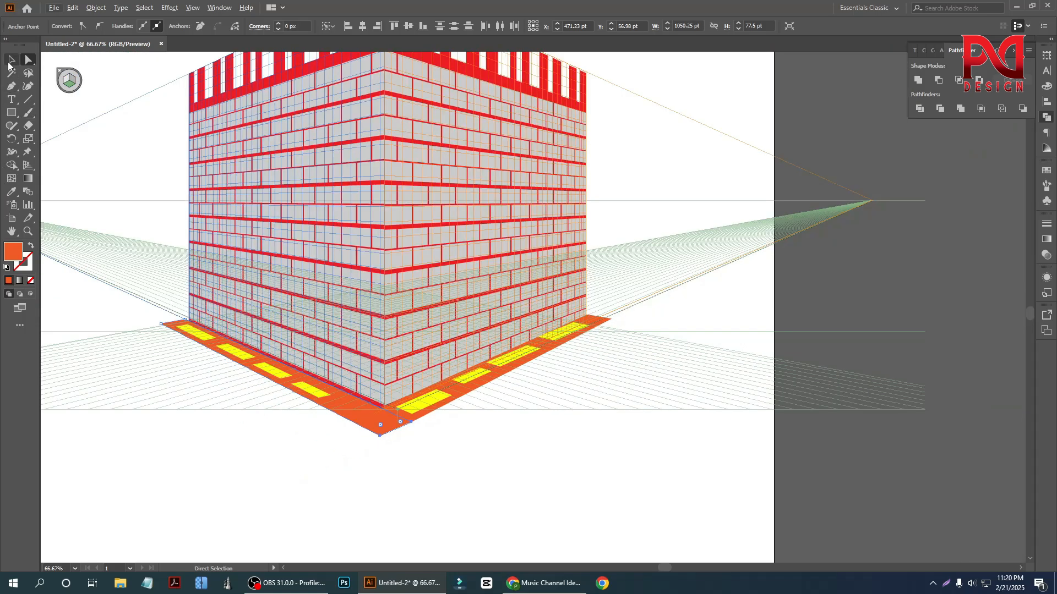
click(11, 60)
click(299, 461)
- Delete the left and right brick walls of the building, leaving the ground strips
scroll(308, 450, down, 1)
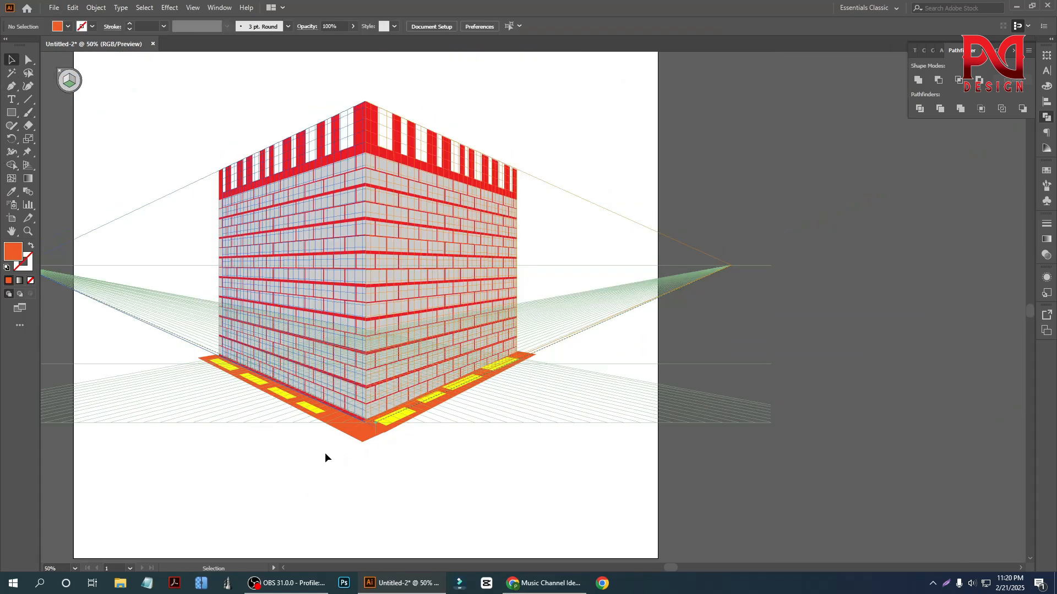
scroll(406, 275, up, 3)
scroll(397, 356, down, 5)
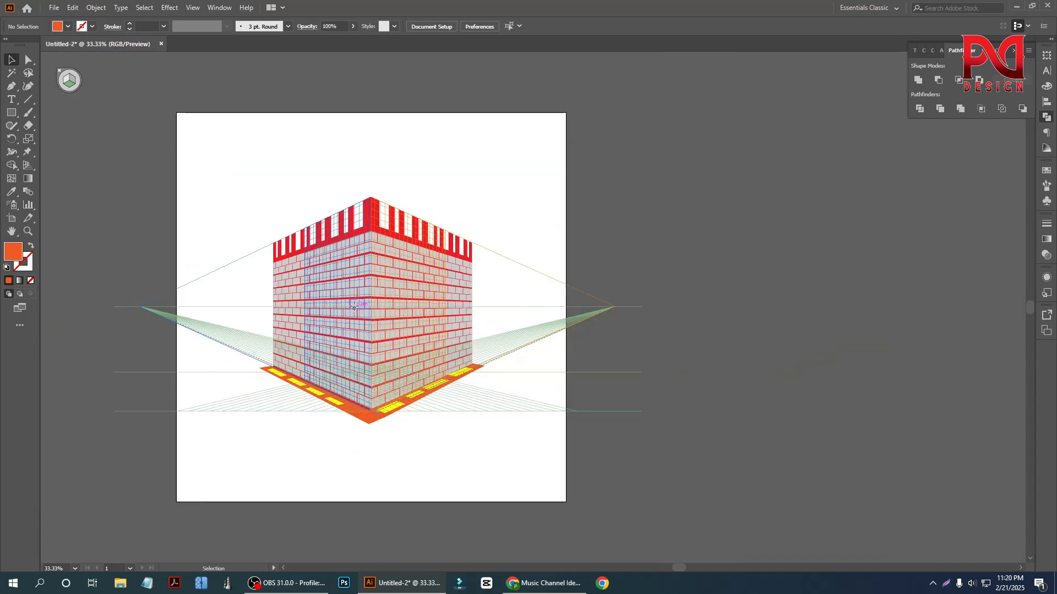
click(353, 306)
scroll(337, 312, up, 2)
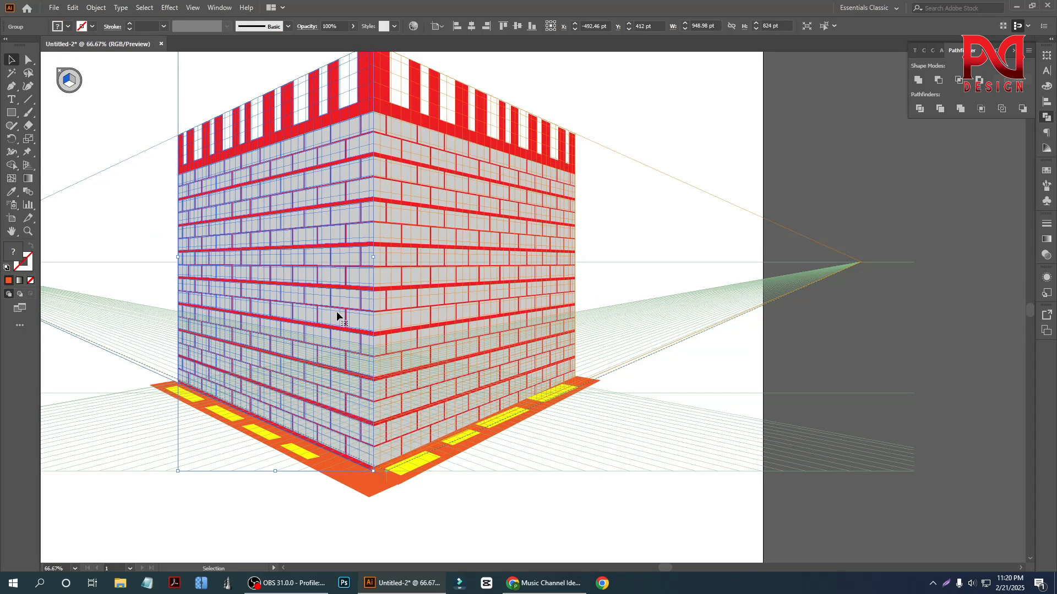
key(Delete)
click(431, 288)
key(Delete)
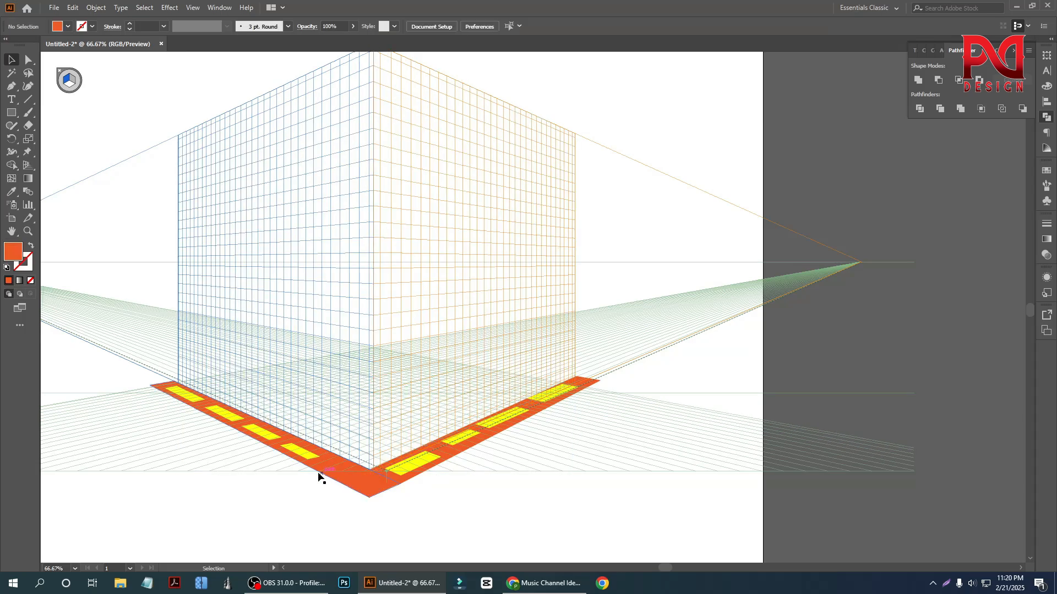
- Delete both orange ground strips and all their yellow rectangles to clear the perspective grid
drag(147, 381, 418, 481)
key(Delete)
click(431, 461)
key(Delete)
drag(116, 368, 336, 498)
key(Delete)
drag(619, 354, 340, 533)
key(Delete)
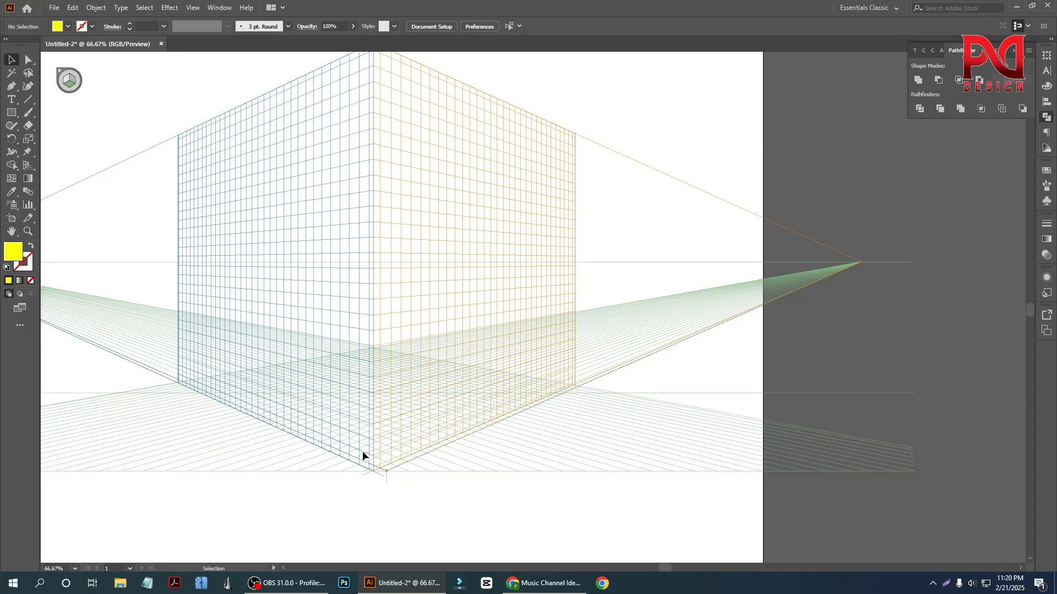
scroll(360, 435, up, 3)
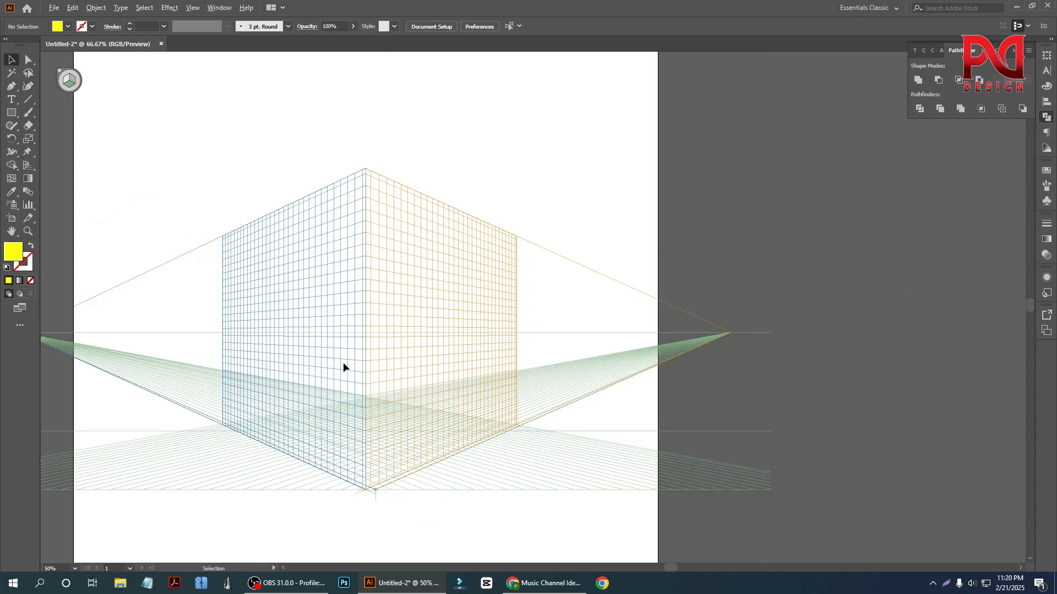
- Draw a rectangle covering the whole left plane of the perspective grid, about 944 by 817 pt
scroll(340, 368, down, 1)
key(m)
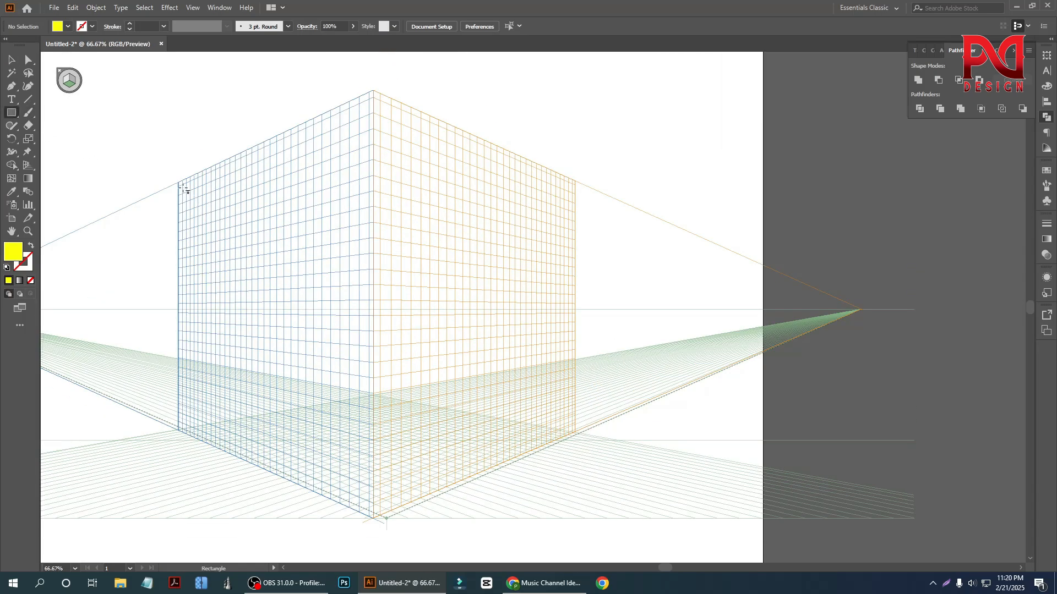
scroll(189, 216, up, 1)
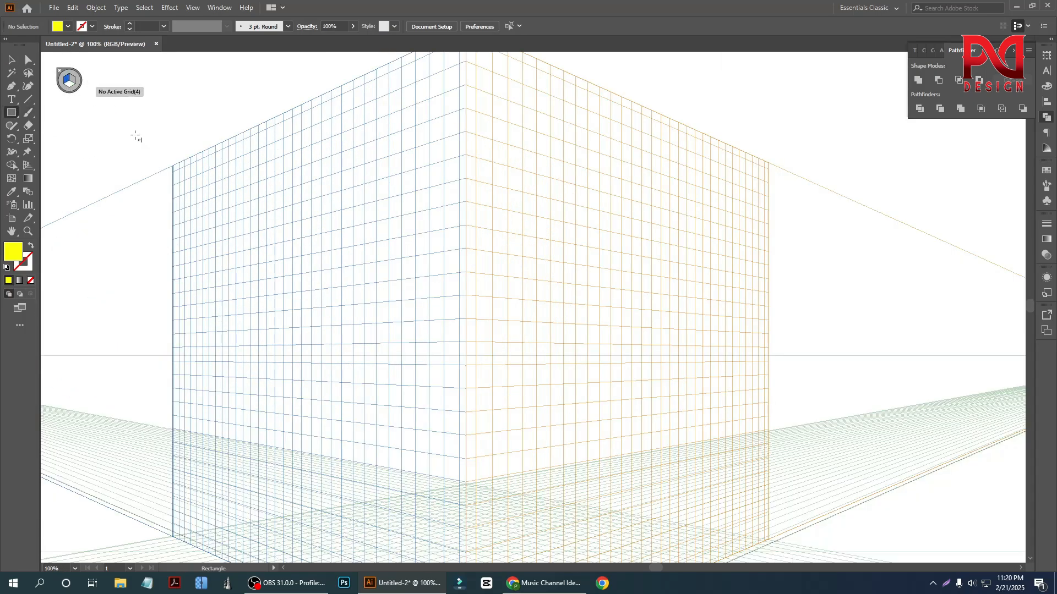
scroll(222, 210, down, 1)
scroll(192, 169, down, 1)
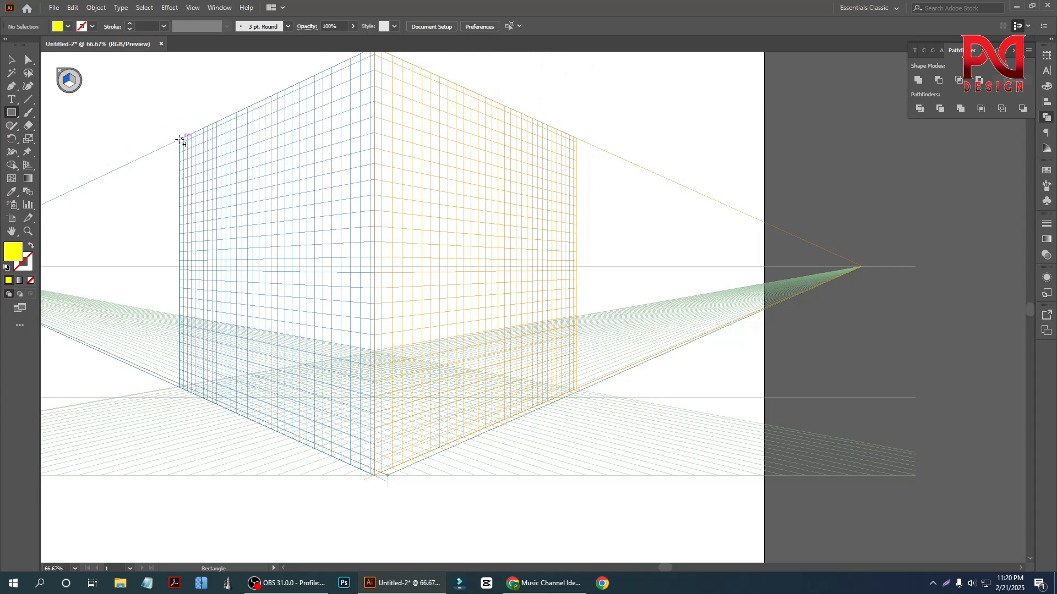
drag(180, 139, 375, 473)
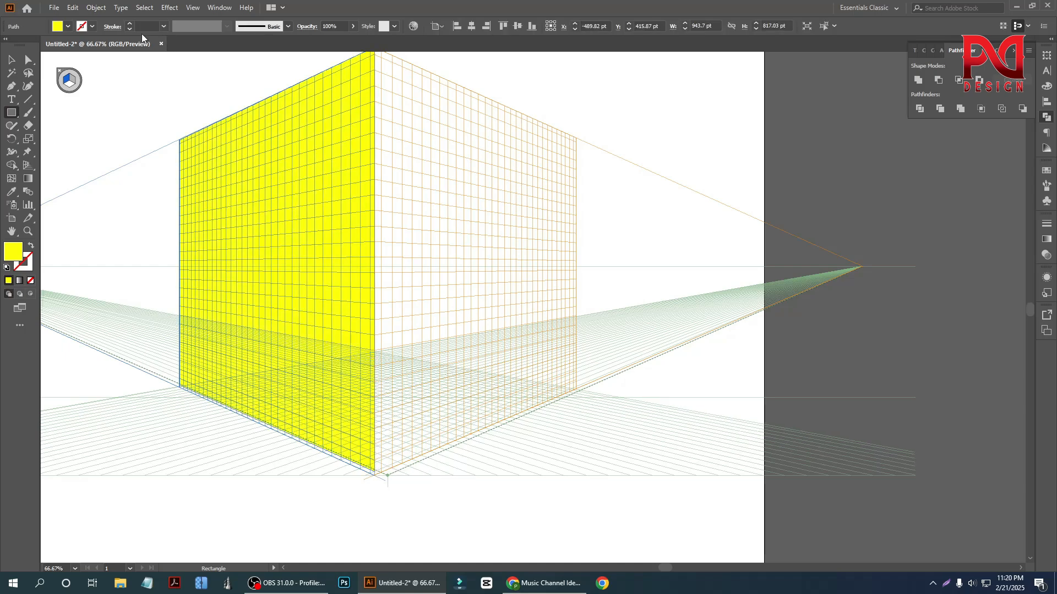
- Fill the left wall rectangle with the red-orange swatch
click(69, 26)
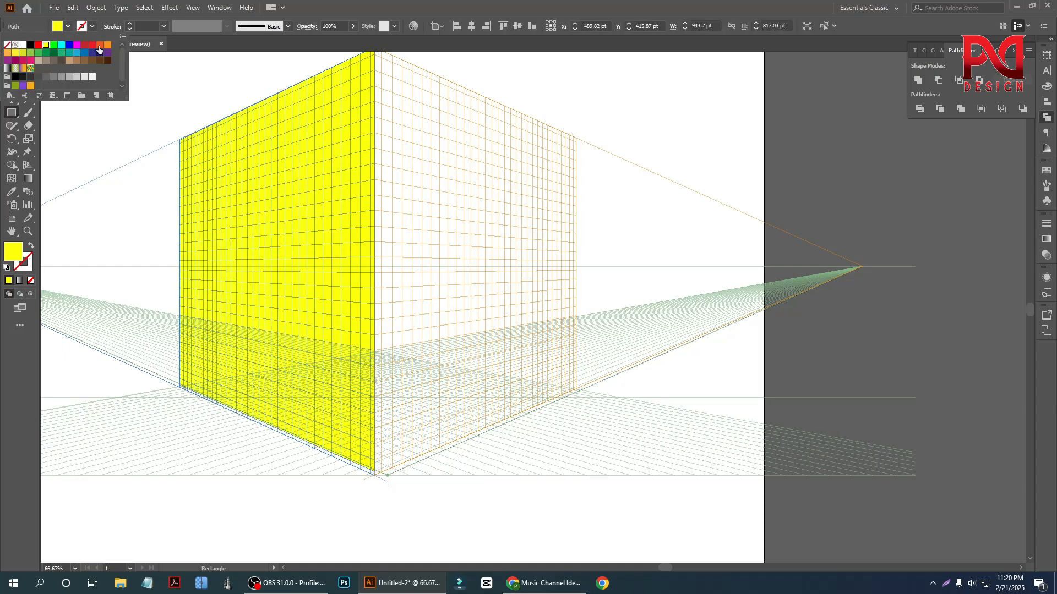
click(99, 46)
click(14, 109)
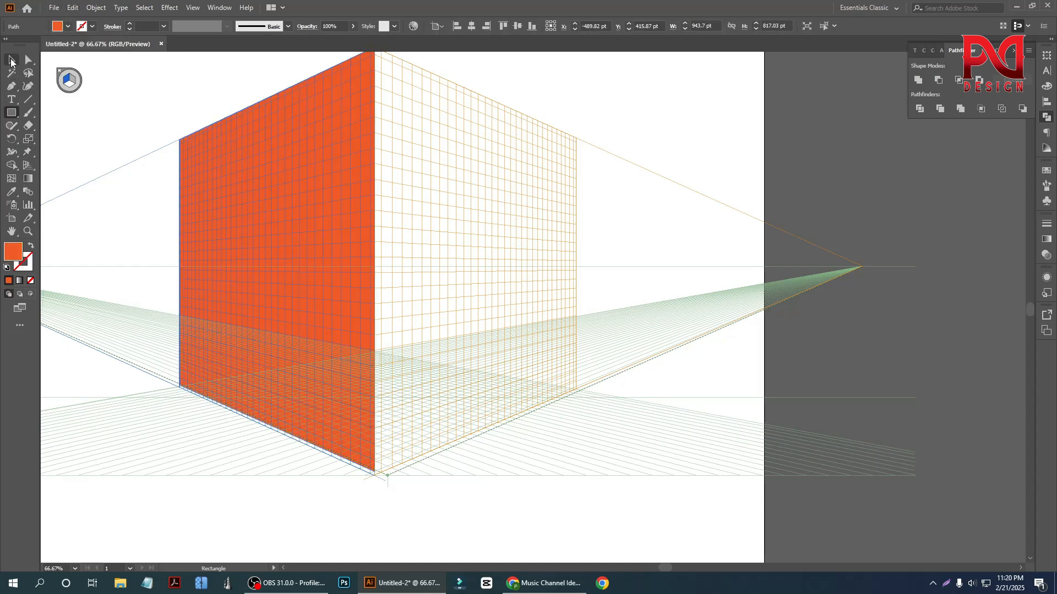
- Reflect a copy of the orange wall across the vertical axis and place it against the front corner as the right wall
click(12, 60)
scroll(311, 359, up, 2)
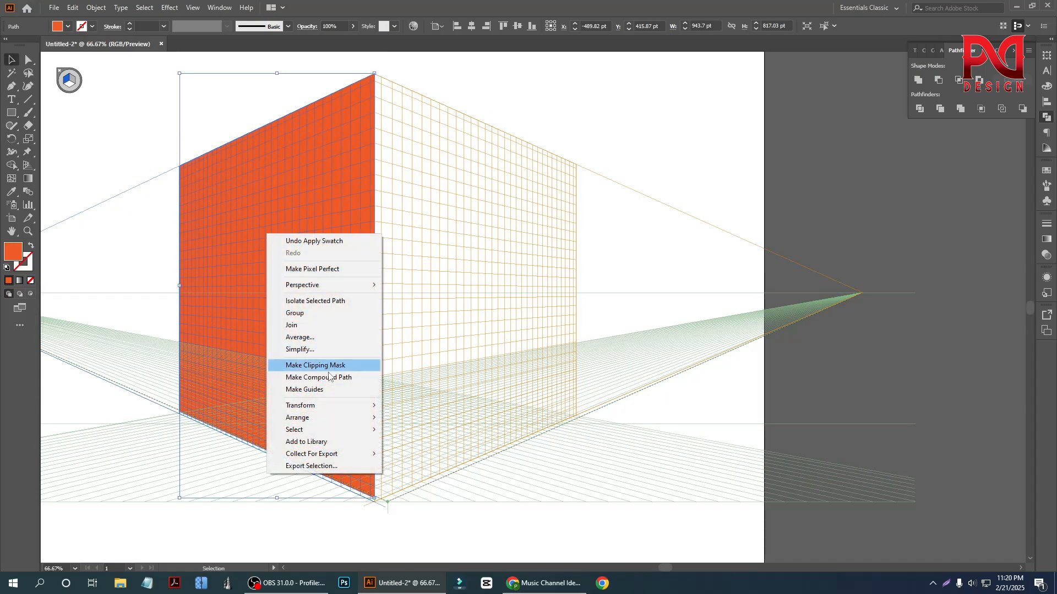
mouse_move(357, 406)
click(430, 446)
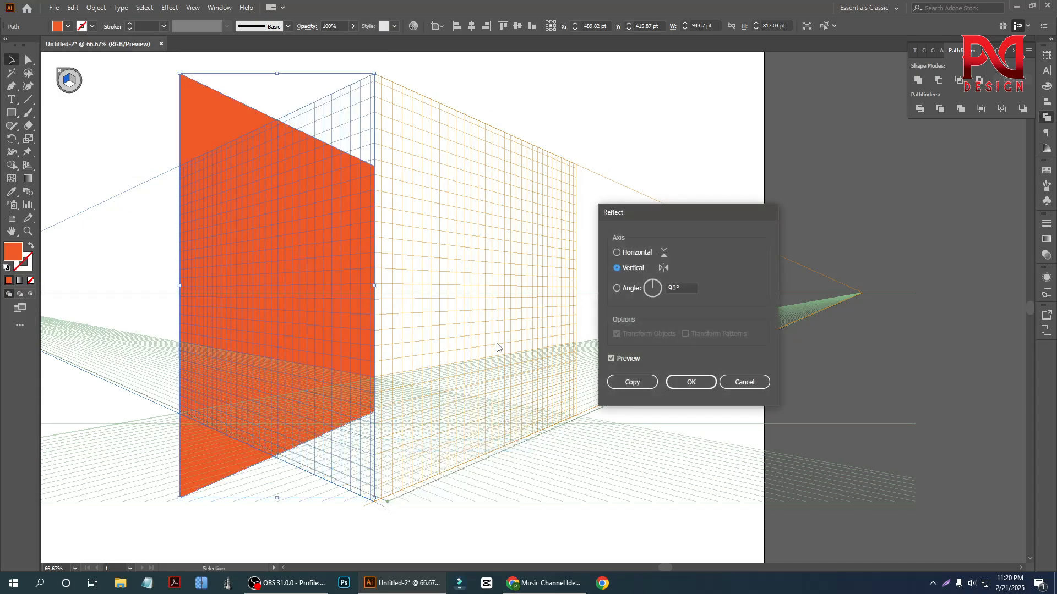
click(632, 383)
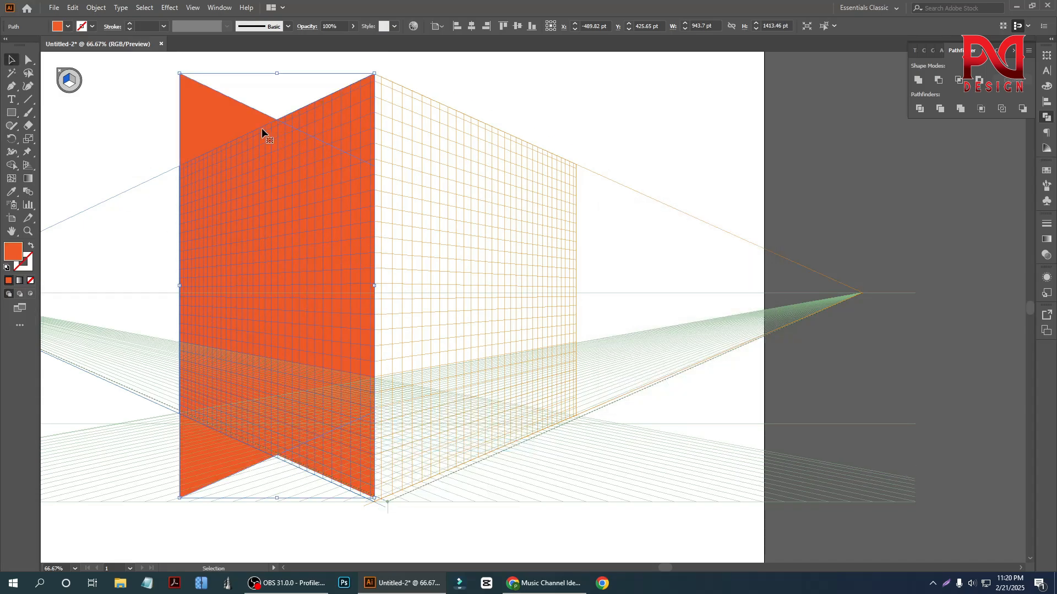
drag(241, 134, 418, 144)
key(ctrl+minus)
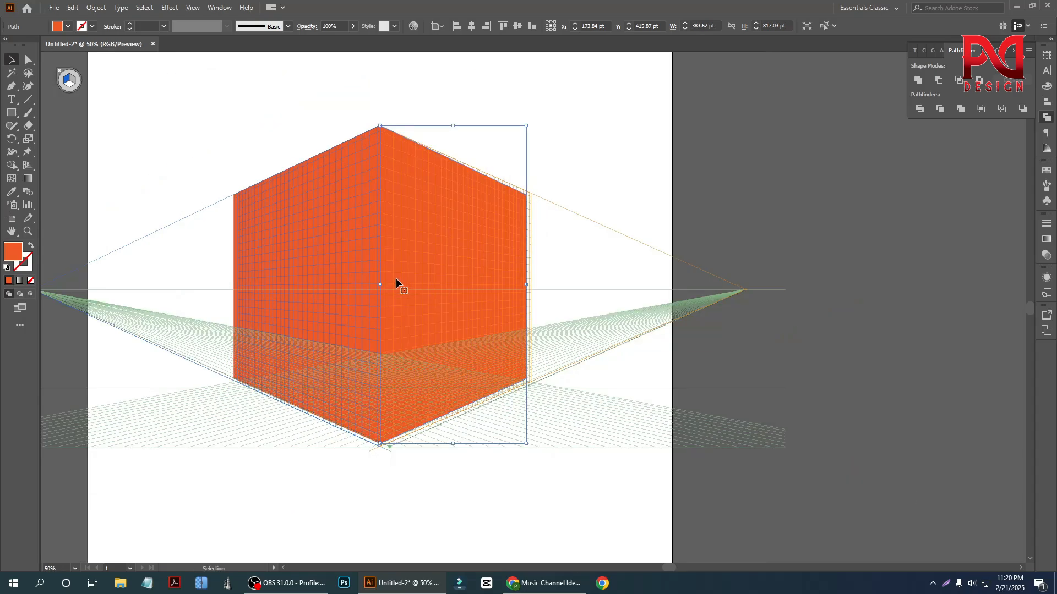
click(575, 179)
scroll(522, 289, up, 1)
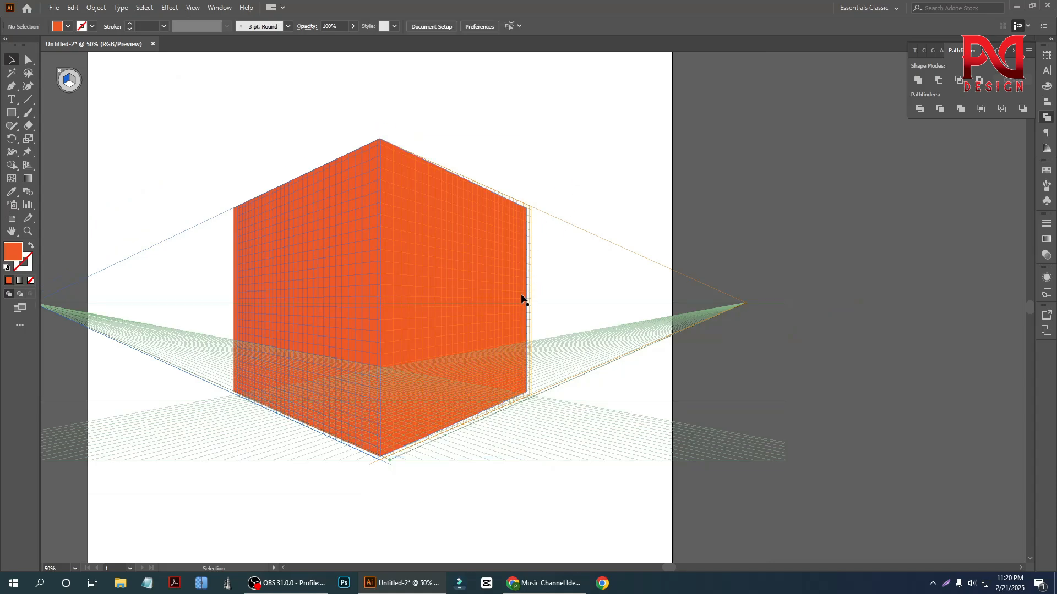
scroll(522, 302, down, 2)
scroll(547, 314, up, 2)
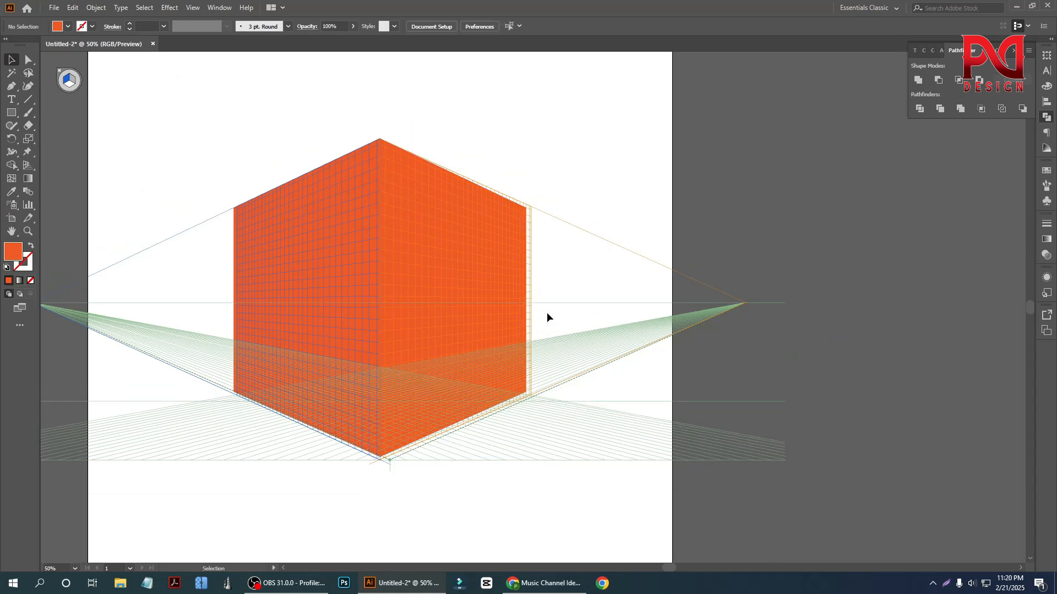
scroll(547, 314, up, 1)
key(super)
scroll(511, 293, down, 1)
click(619, 172)
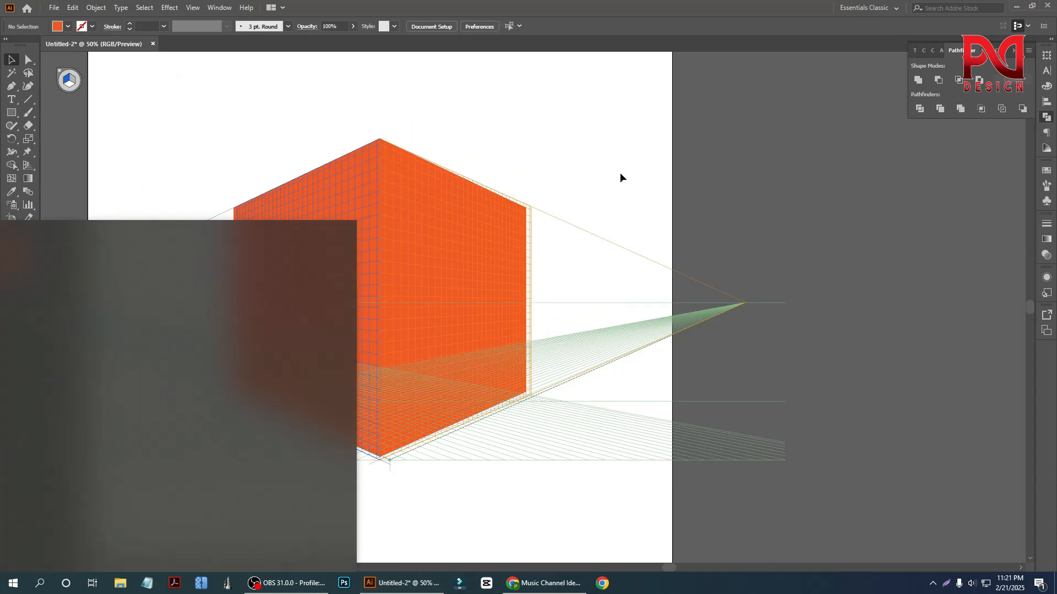
scroll(518, 324, up, 2)
scroll(528, 338, down, 1)
scroll(537, 338, down, 2)
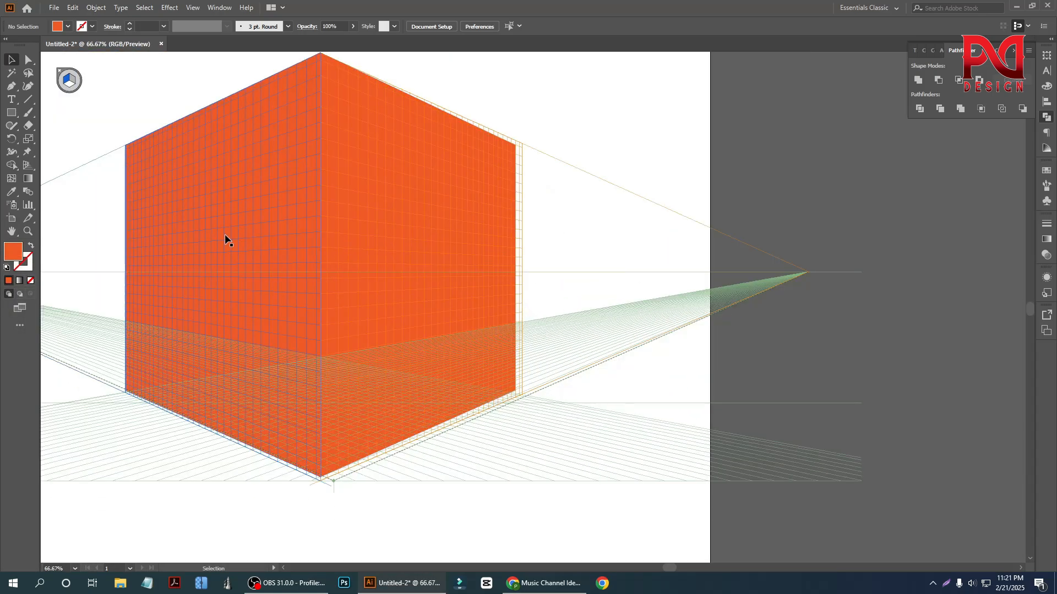
- Draw a tall door rectangle, about 421 by 455 pt, on the left wall with its base on the wall's bottom edge
click(147, 234)
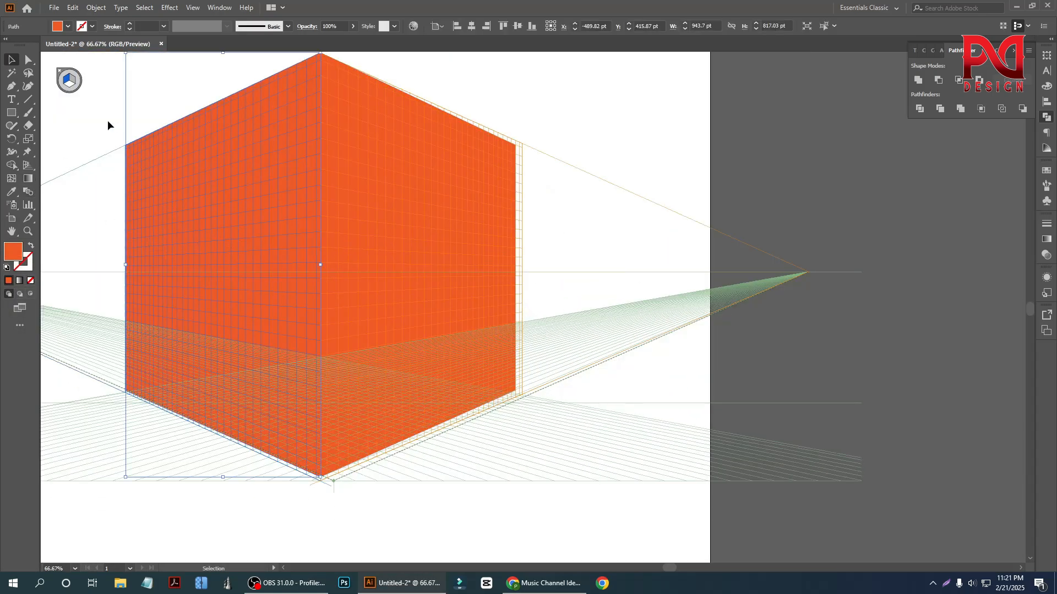
click(14, 116)
drag(14, 118, 77, 130)
click(60, 117)
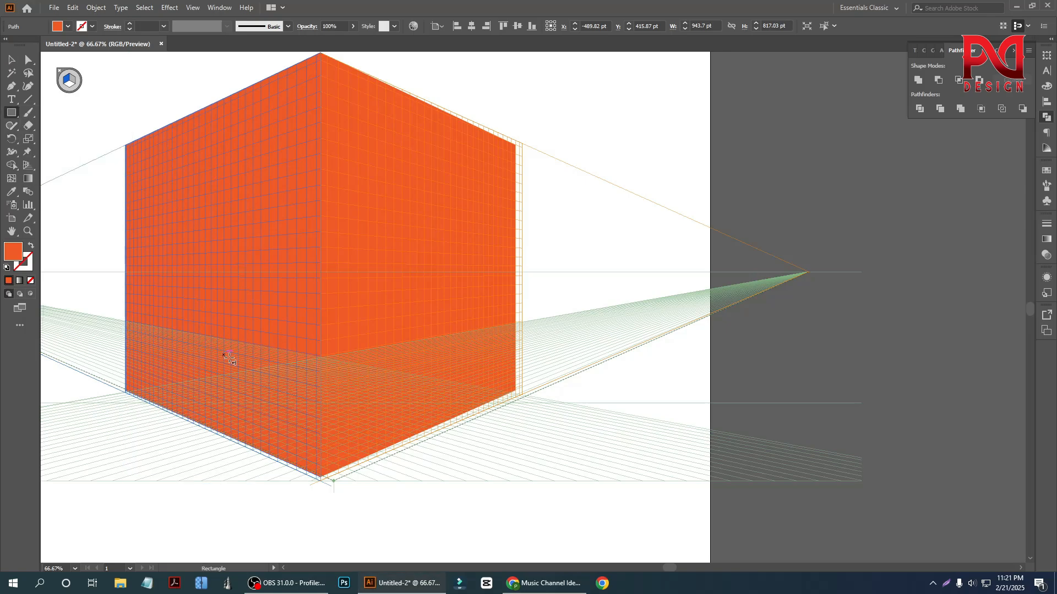
drag(168, 251, 254, 447)
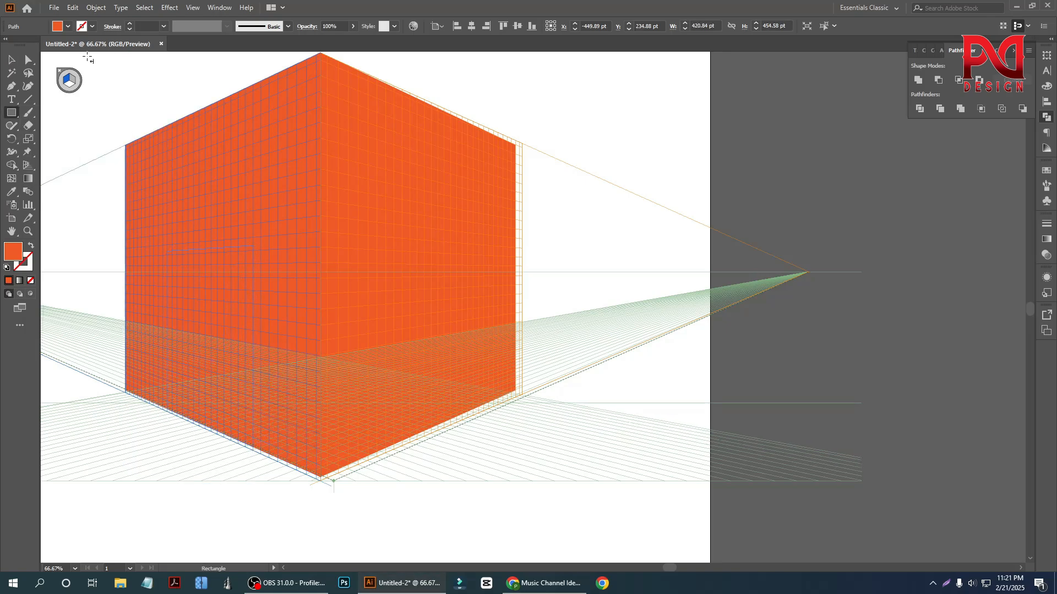
- Try yellow and pink fills on the left wall's door, and settle on black
click(68, 27)
click(39, 46)
click(45, 46)
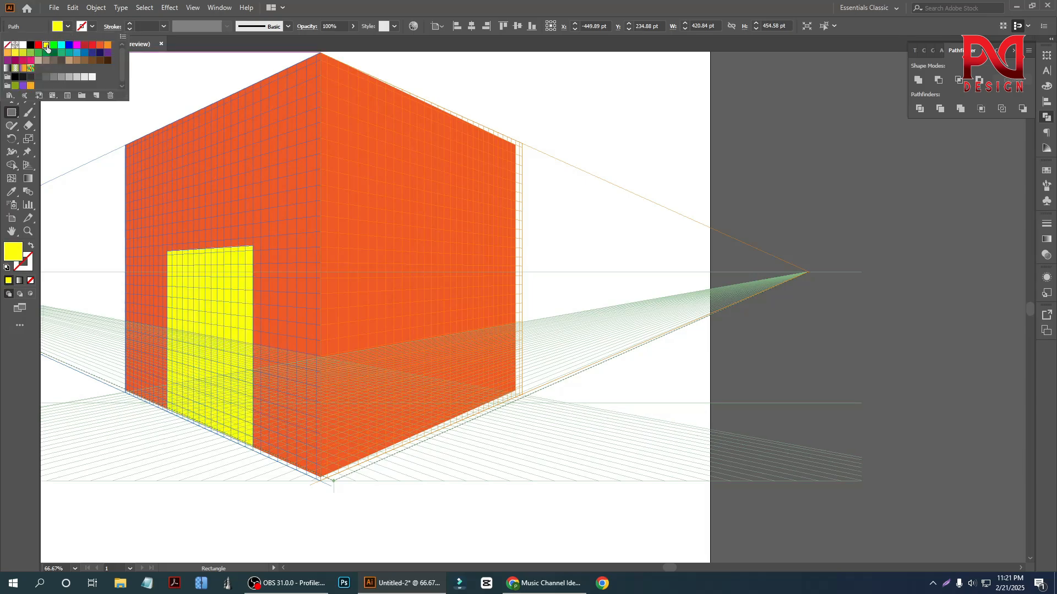
click(31, 45)
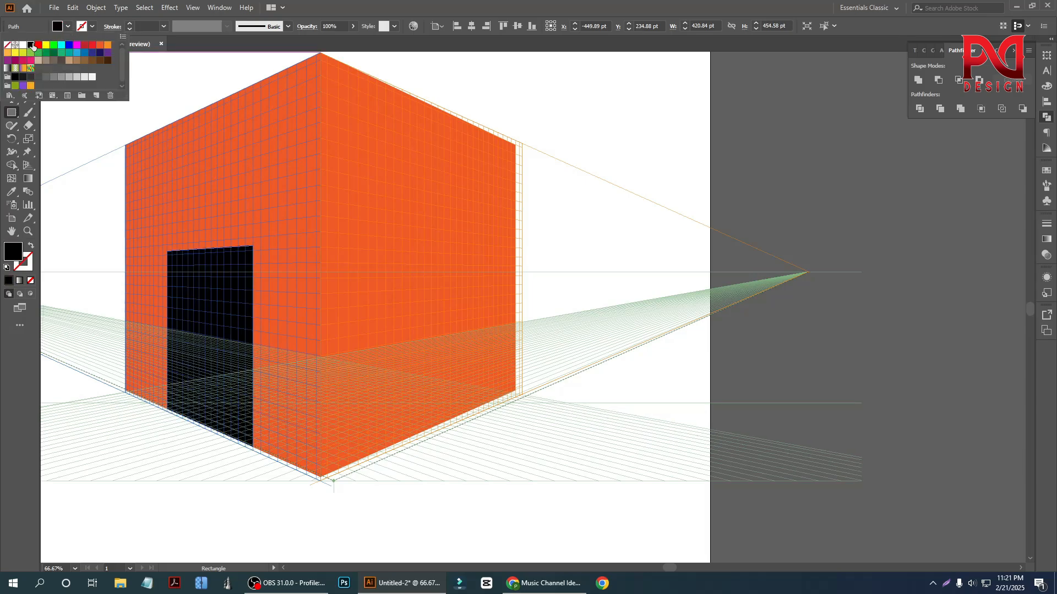
click(8, 78)
click(30, 61)
click(23, 46)
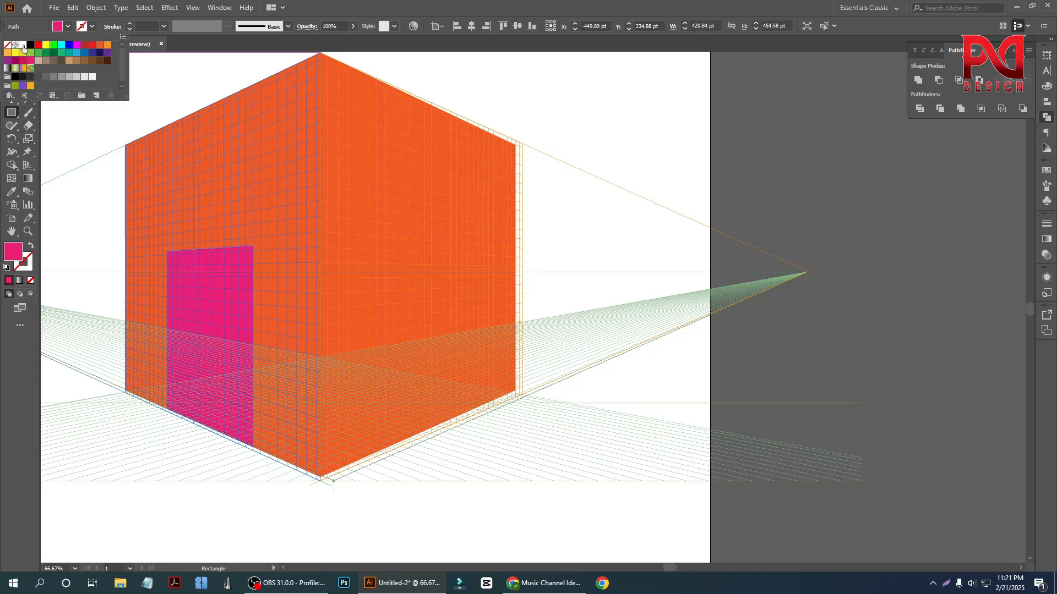
click(31, 46)
click(32, 231)
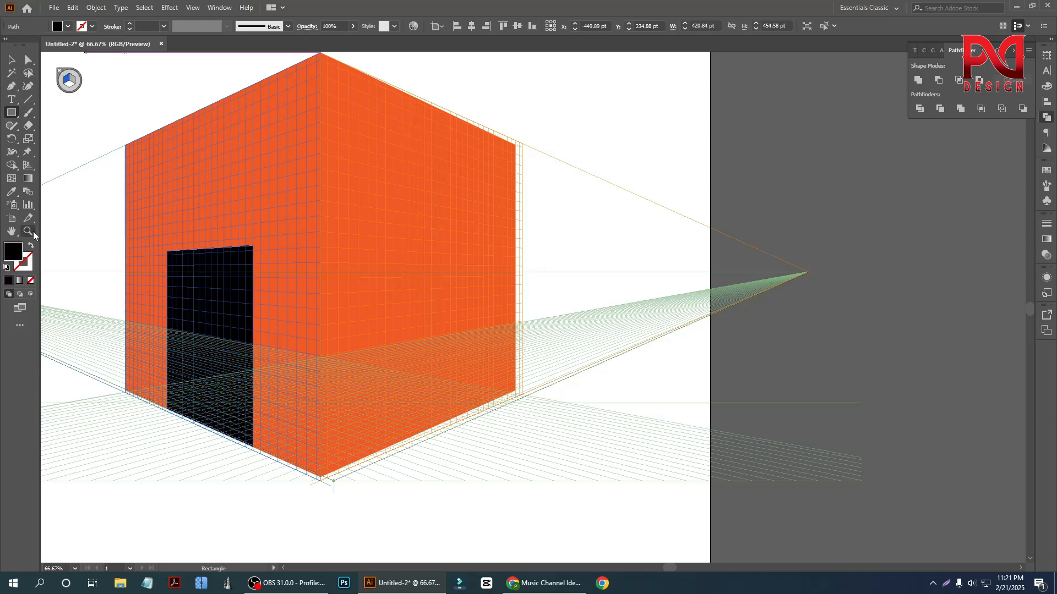
- Round the top corners of the black door fully to form a semicircular arch
click(11, 61)
scroll(220, 314, up, 2)
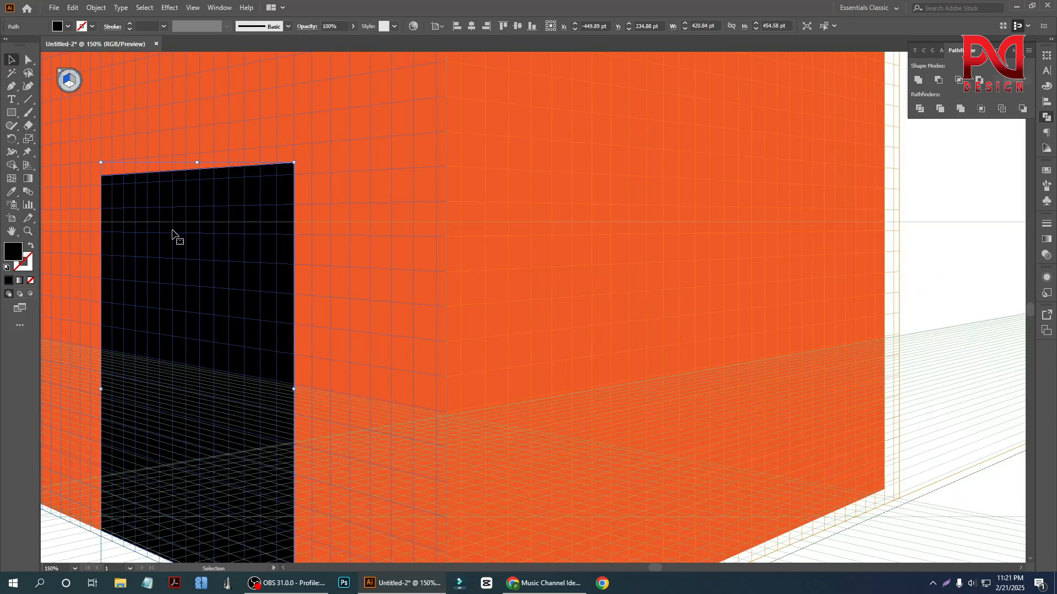
click(28, 59)
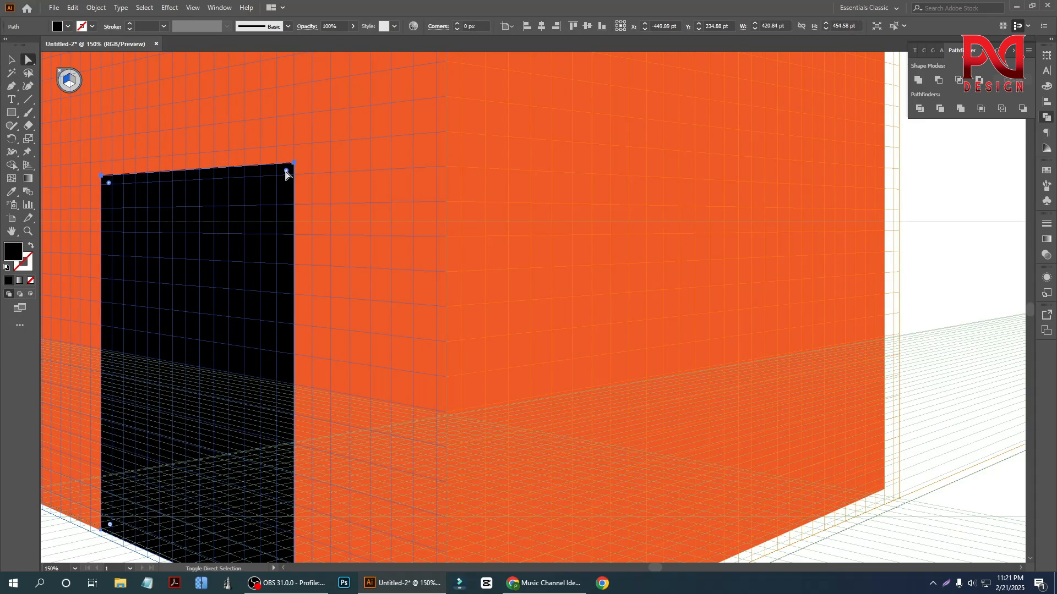
drag(285, 172, 277, 323)
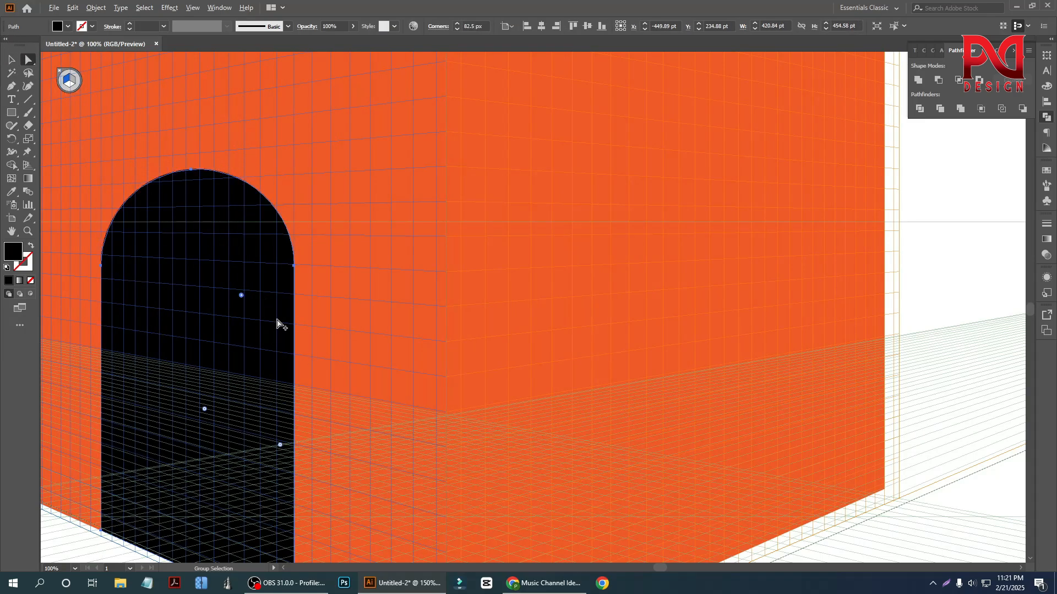
scroll(277, 320, down, 2)
scroll(306, 323, down, 1)
click(12, 60)
scroll(299, 340, down, 1)
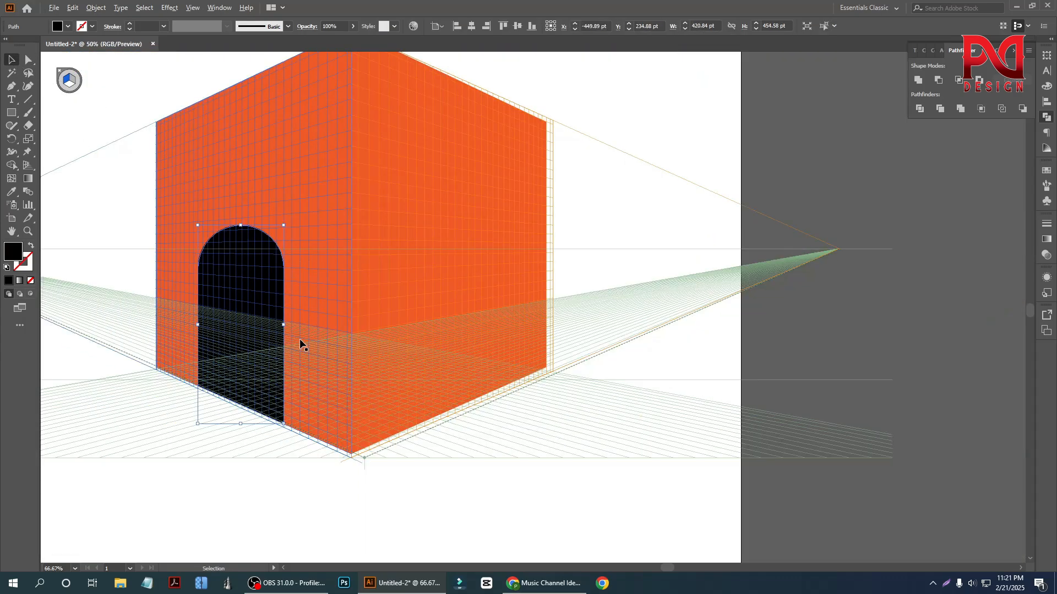
click(131, 246)
- Reflect a copy of the arched black door across the vertical axis and place it on the right wall
scroll(260, 359, up, 1)
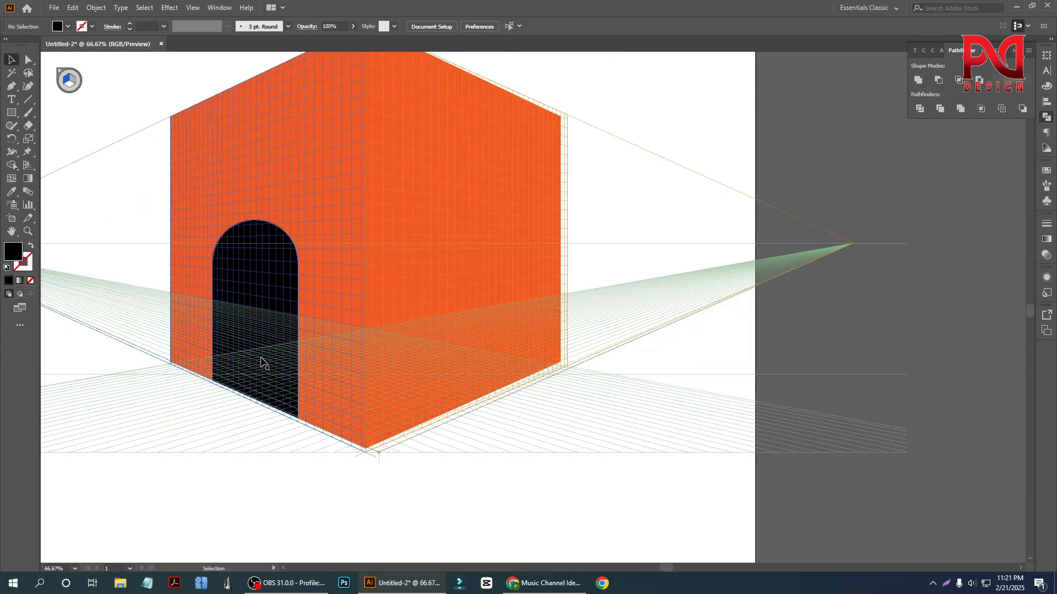
right_click(270, 238)
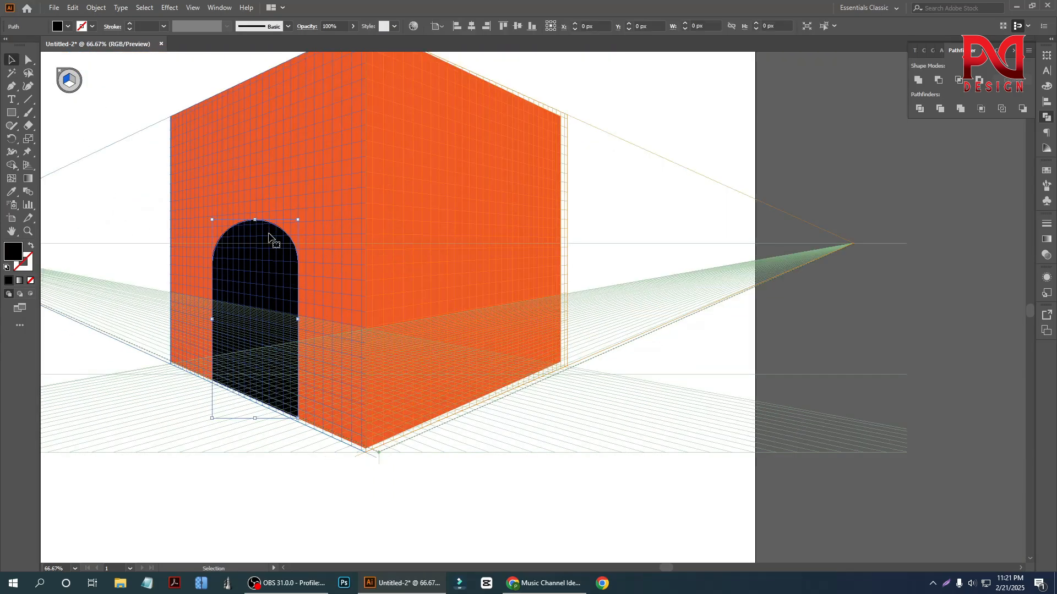
mouse_move(343, 408)
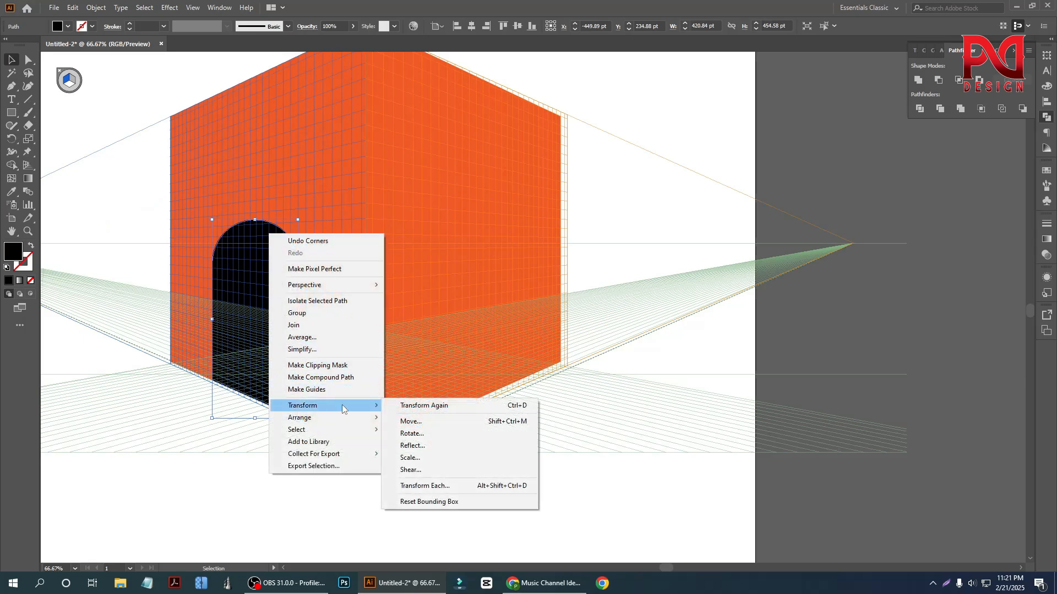
click(441, 446)
click(639, 389)
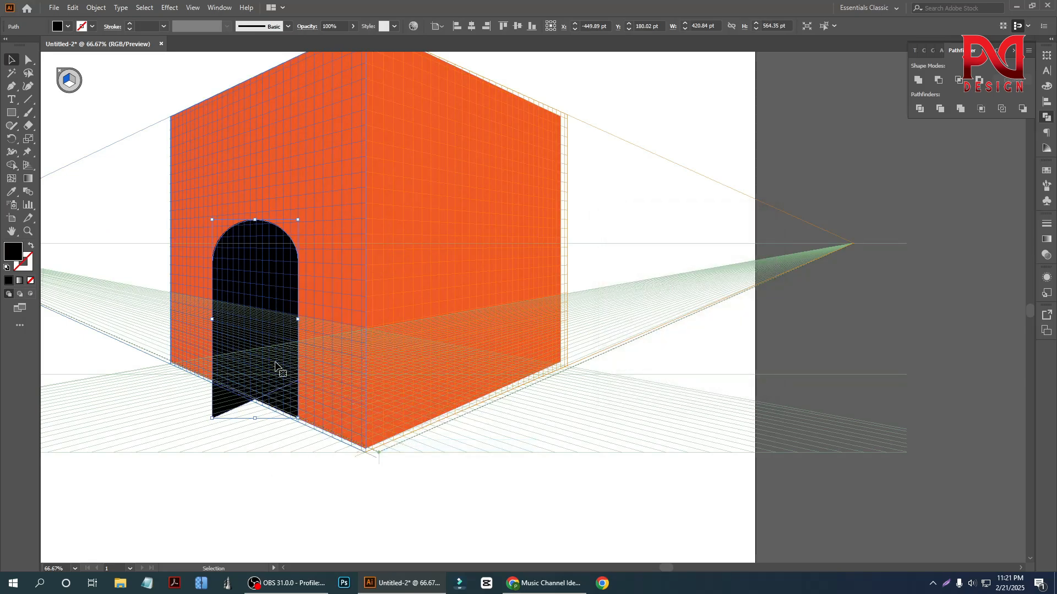
drag(243, 292, 463, 281)
scroll(457, 302, down, 1)
scroll(369, 330, down, 1)
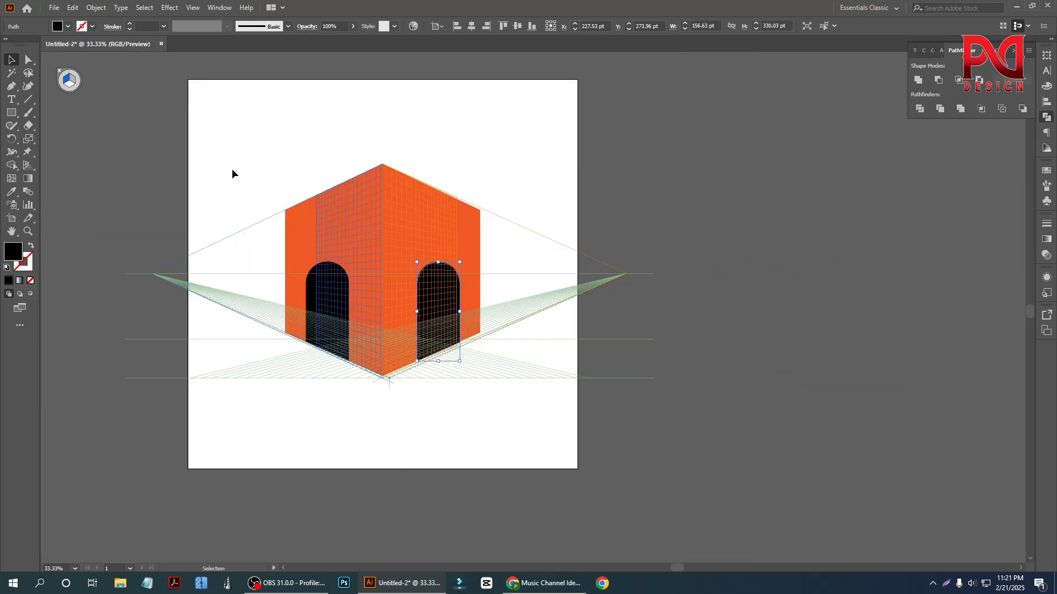
click(233, 170)
- Try to draw a tall ellipse, about 175 by 282 pt, inside the left arched door, and undo it
scroll(355, 345, up, 2)
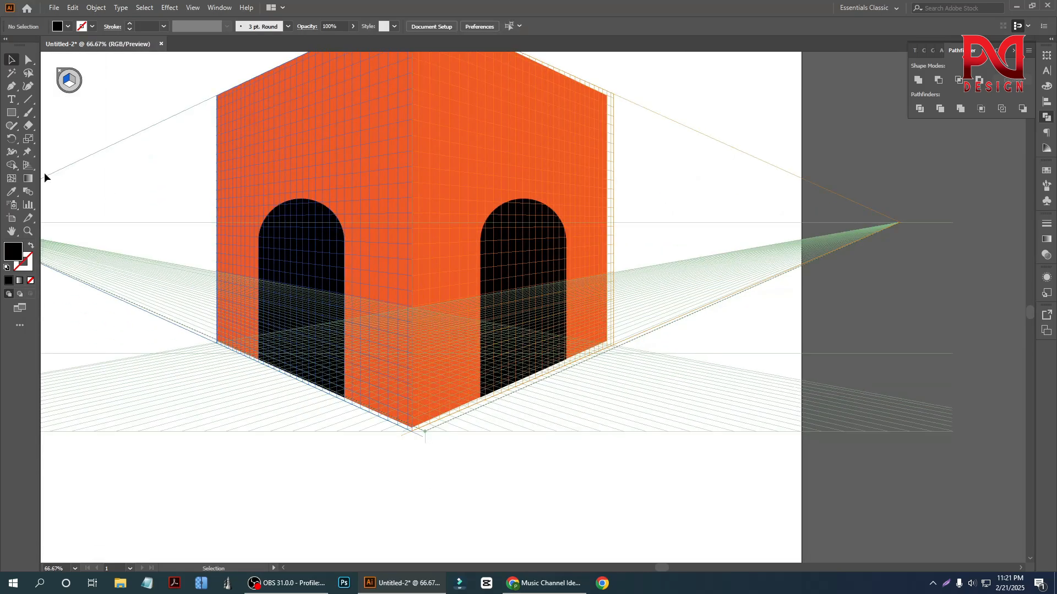
click(11, 112)
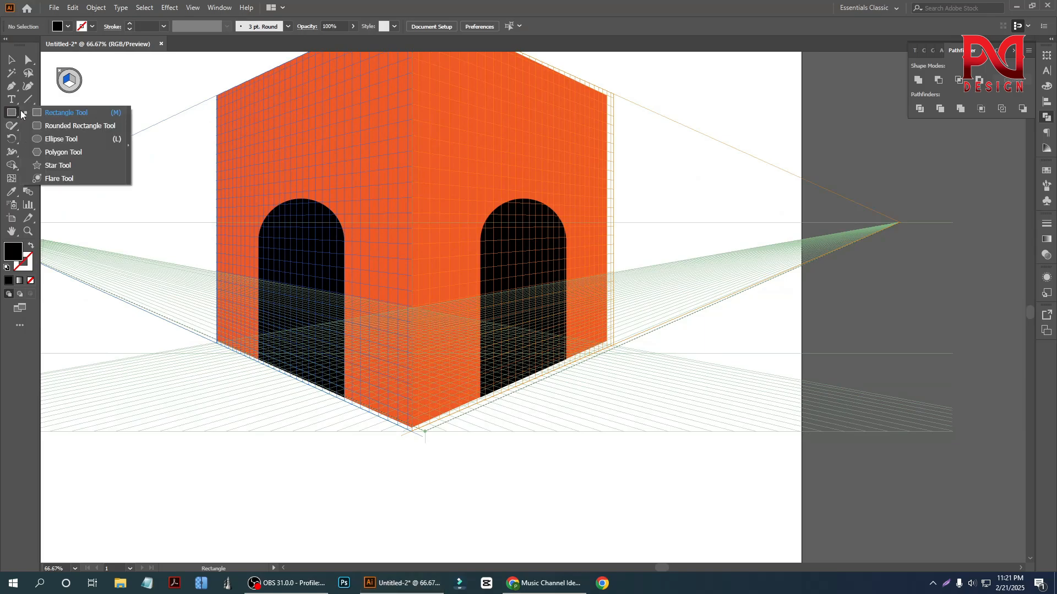
click(67, 141)
scroll(314, 337, down, 2)
drag(286, 230, 323, 344)
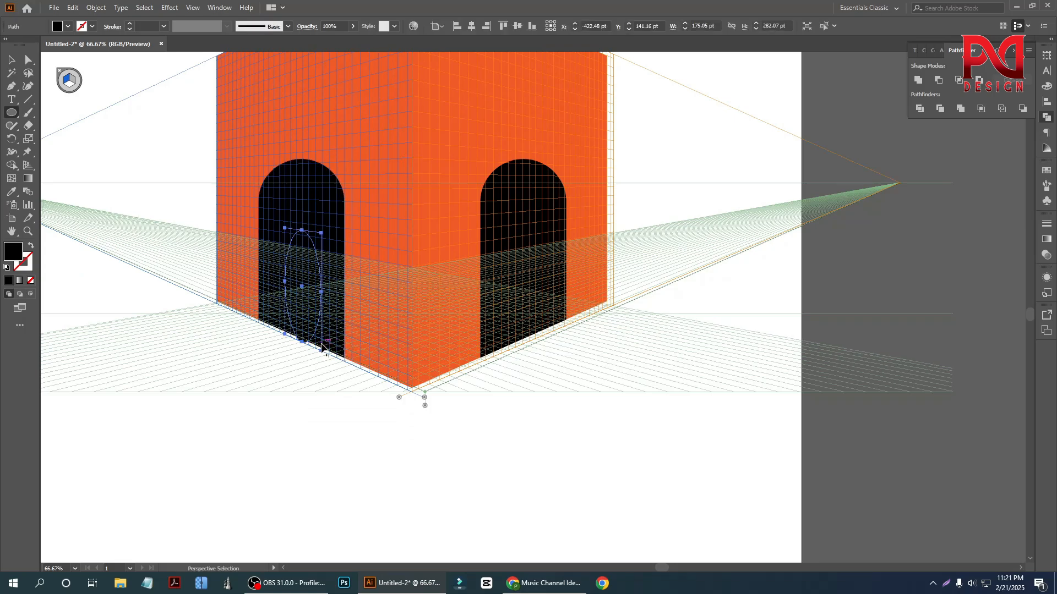
key(ctrl+z)
- Draw a narrow rectangle, about 150 by 338 pt, inside the left arched door and fill it white
click(11, 112)
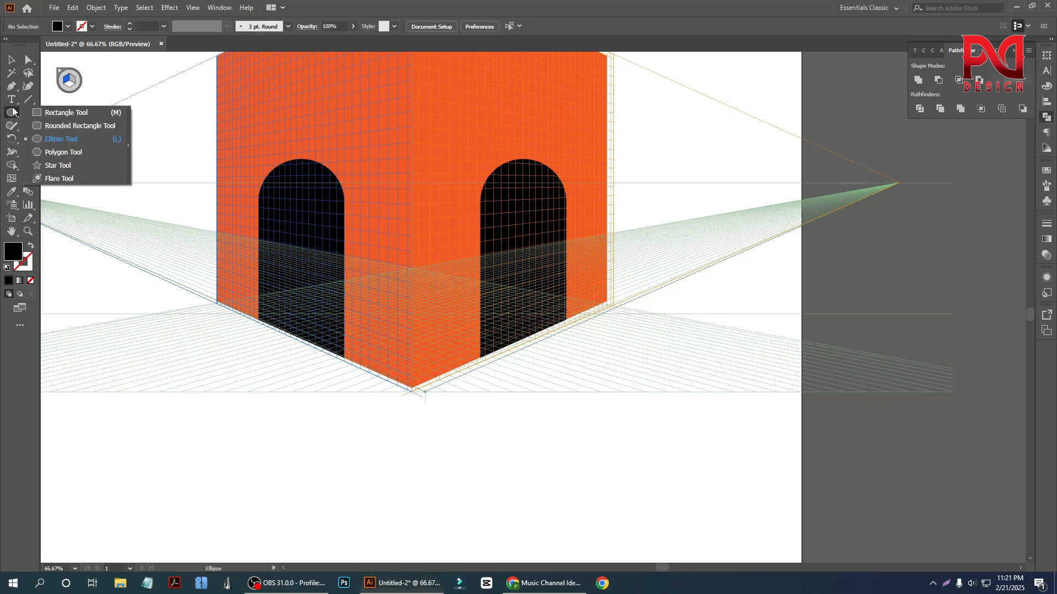
click(55, 117)
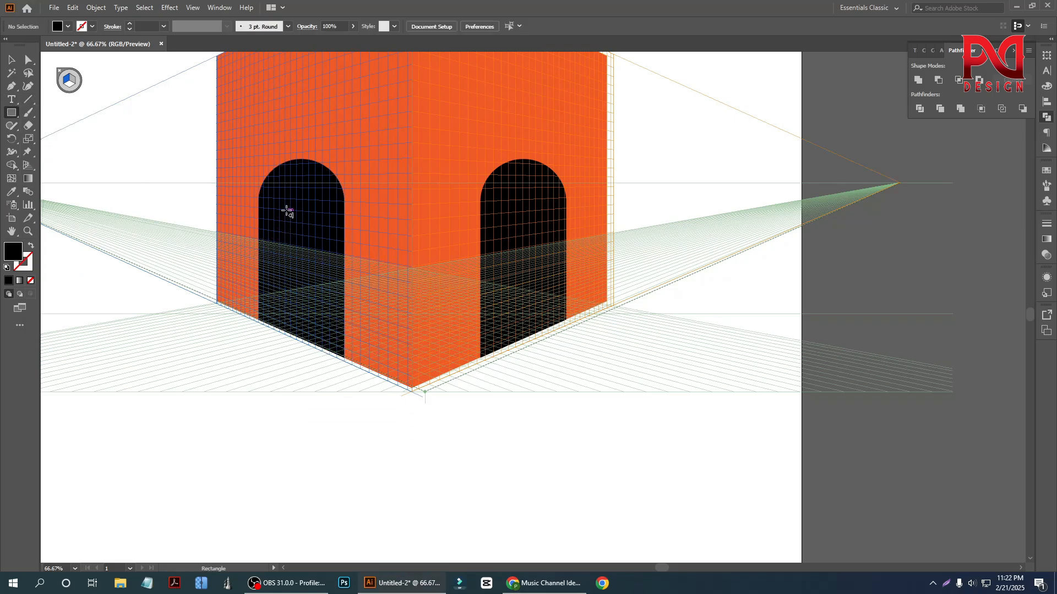
drag(286, 210, 324, 349)
click(67, 26)
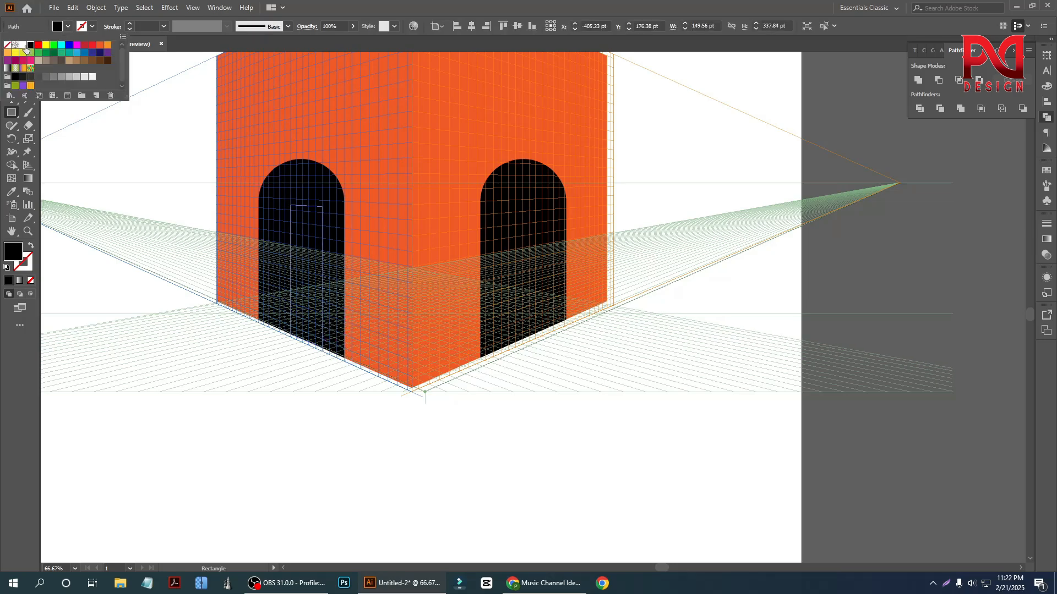
click(23, 46)
double_click(28, 205)
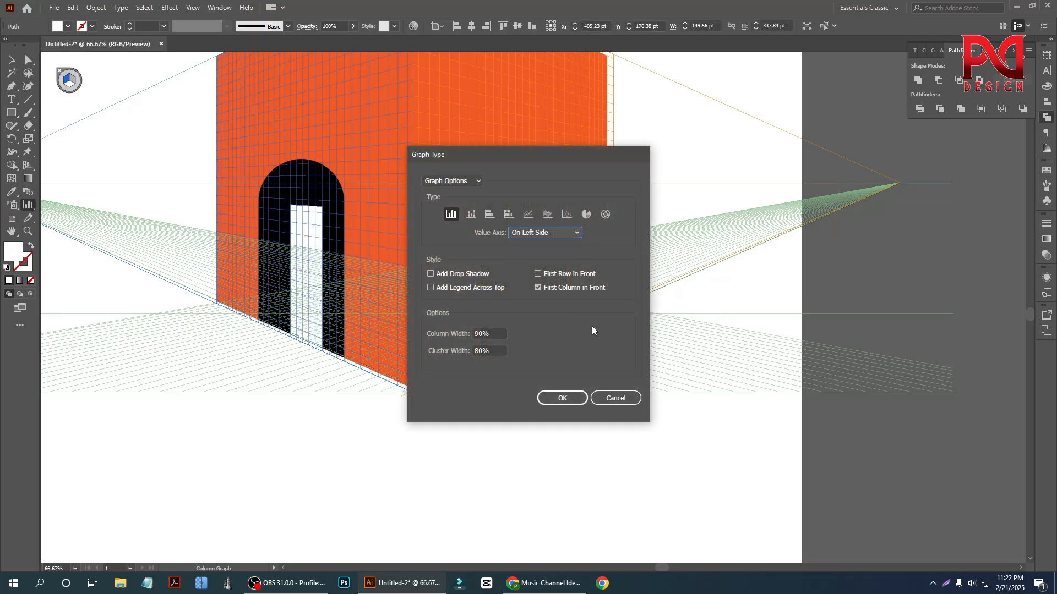
- Round the two top corners of the white rectangle in the left door fully, about 30.5 px, to form an arch
click(616, 397)
click(11, 60)
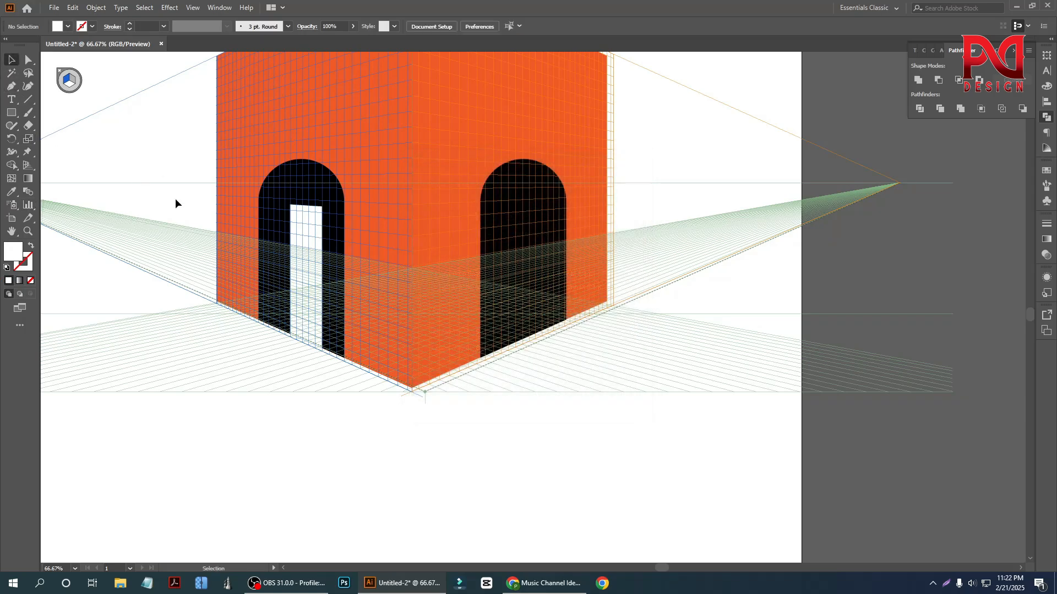
scroll(277, 255, up, 1)
click(325, 213)
click(32, 60)
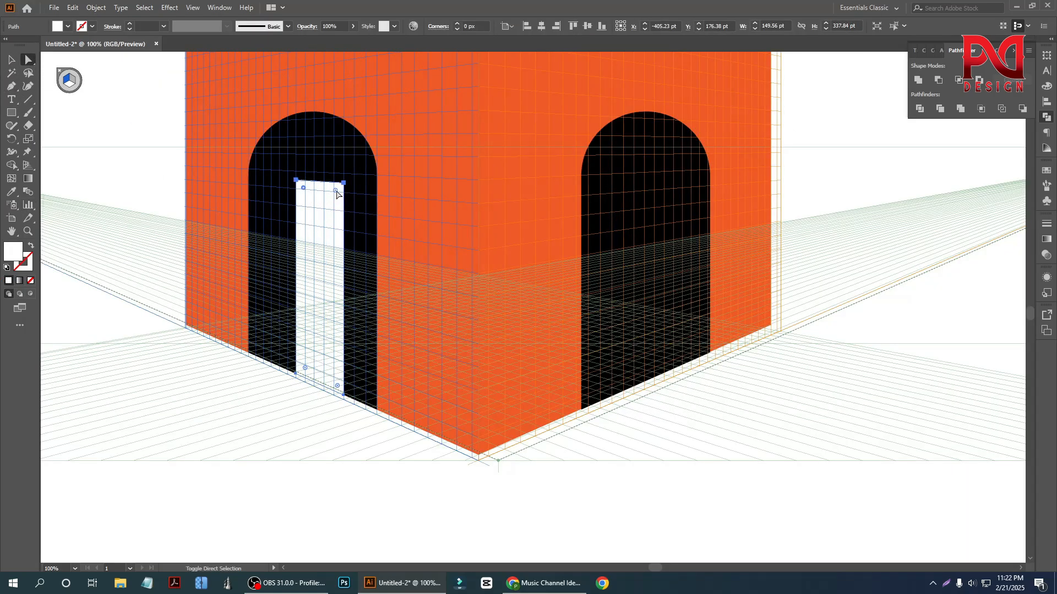
drag(335, 191, 316, 269)
scroll(315, 268, down, 1)
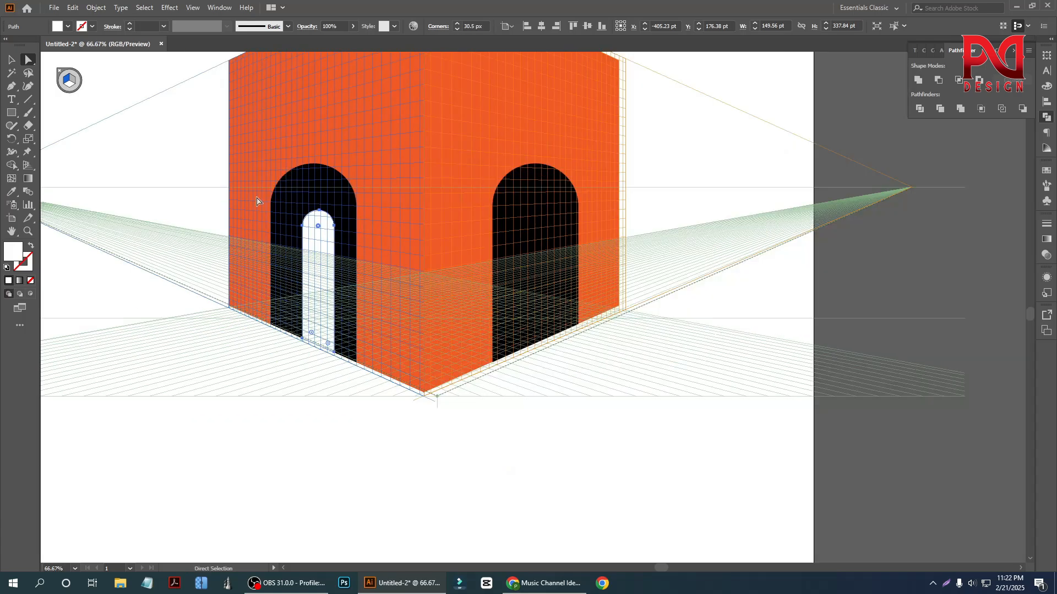
- Shift the white arch slightly to the left so it sits centred inside the black left door
click(7, 59)
click(303, 372)
scroll(302, 372, up, 1)
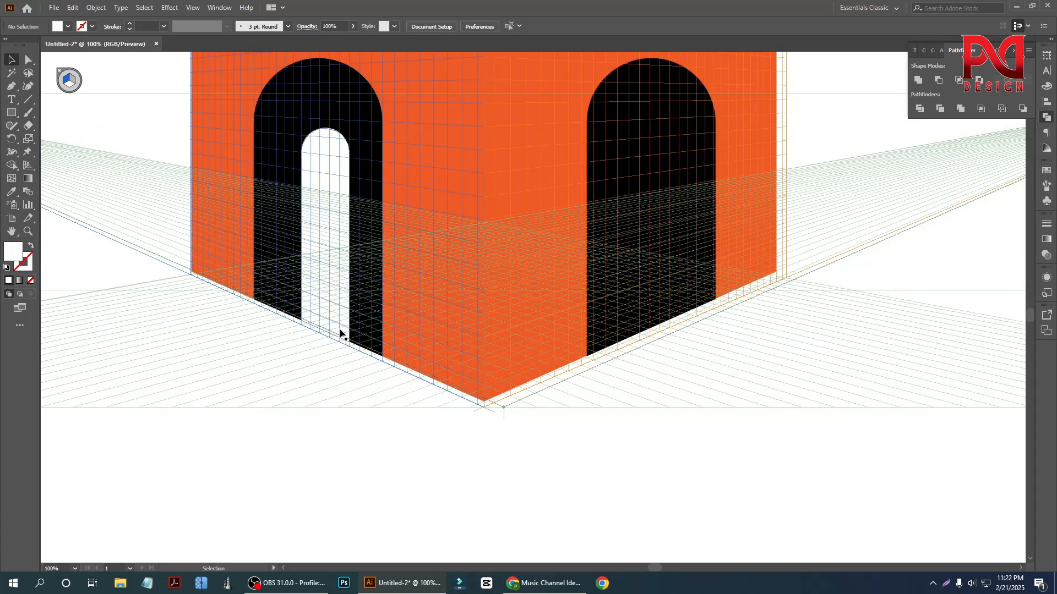
drag(335, 327, 328, 328)
scroll(222, 370, down, 1)
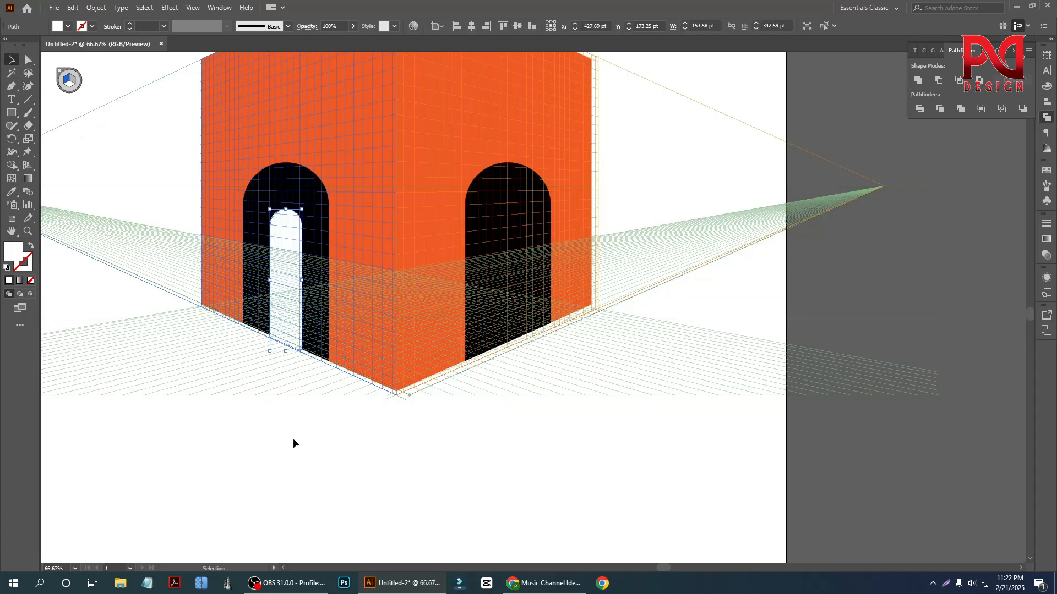
click(293, 438)
scroll(223, 379, down, 1)
scroll(278, 322, up, 1)
- Reflect a copy of the white arch and place it inside the black door on the right wall
right_click(261, 264)
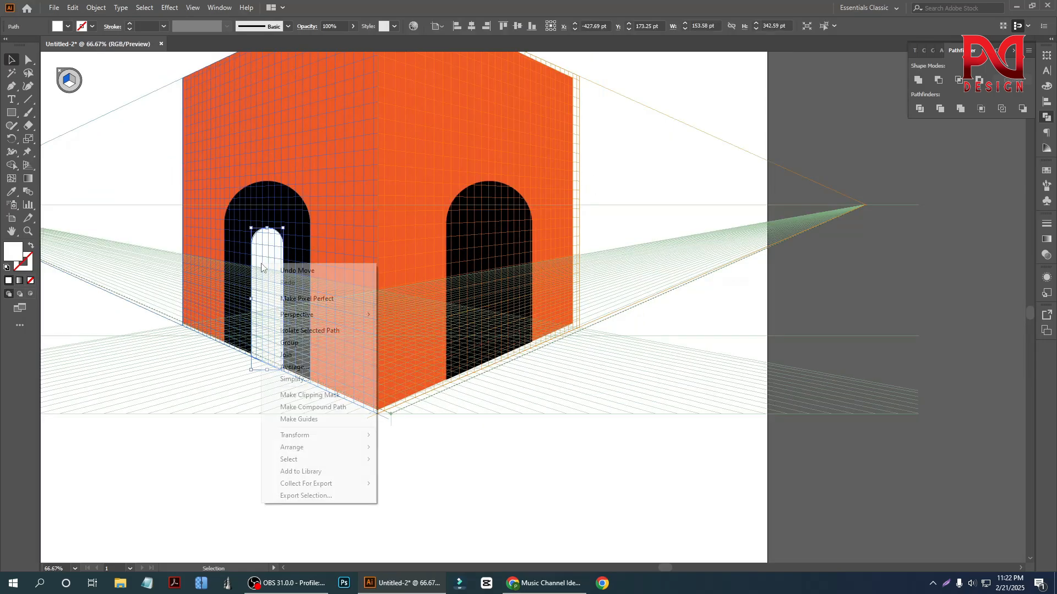
mouse_move(319, 434)
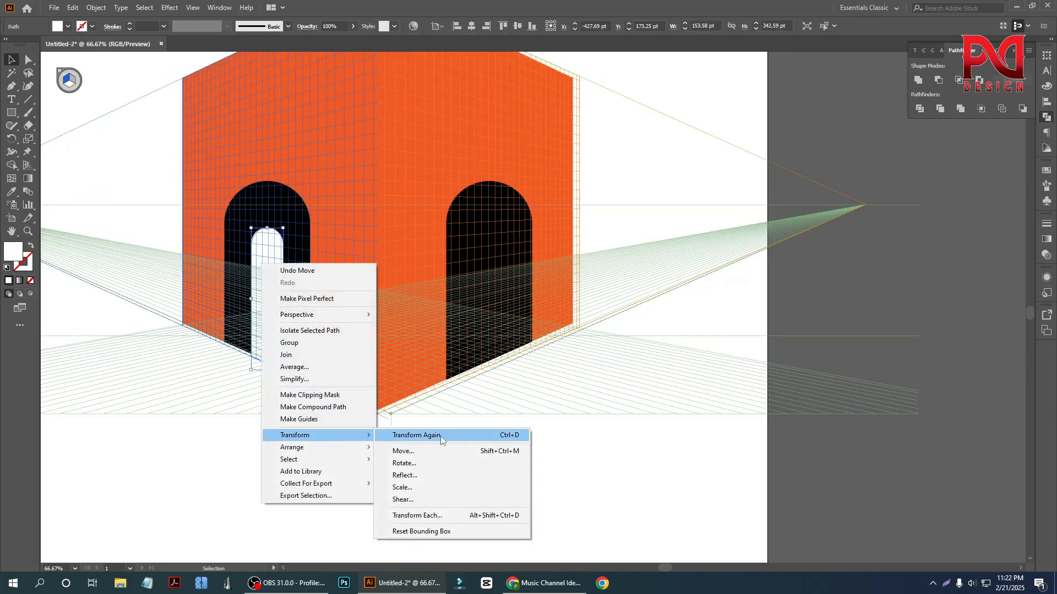
click(438, 472)
click(623, 387)
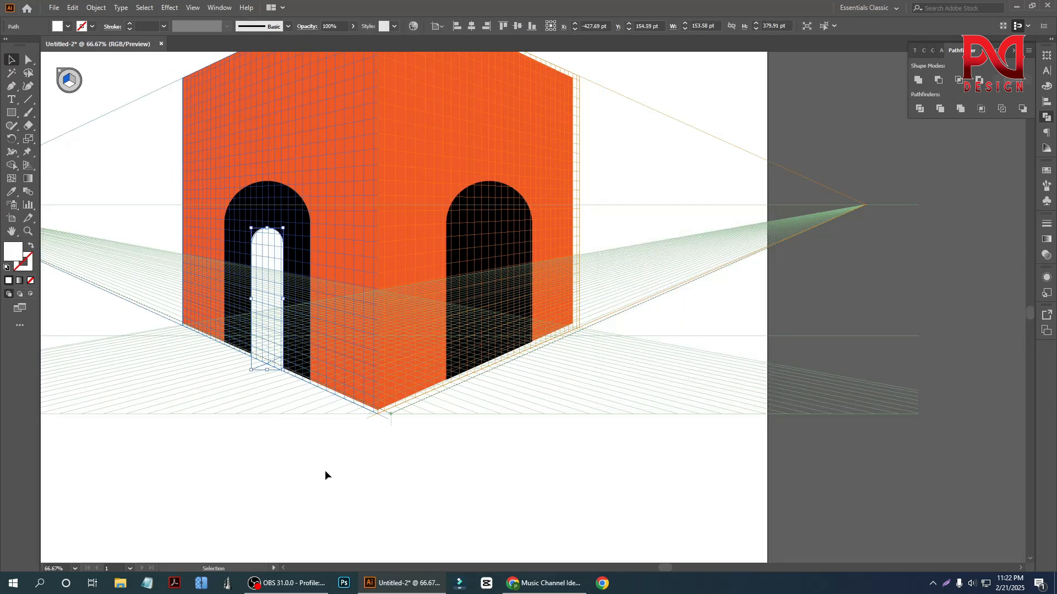
drag(273, 347, 510, 348)
scroll(435, 424, down, 2)
click(437, 471)
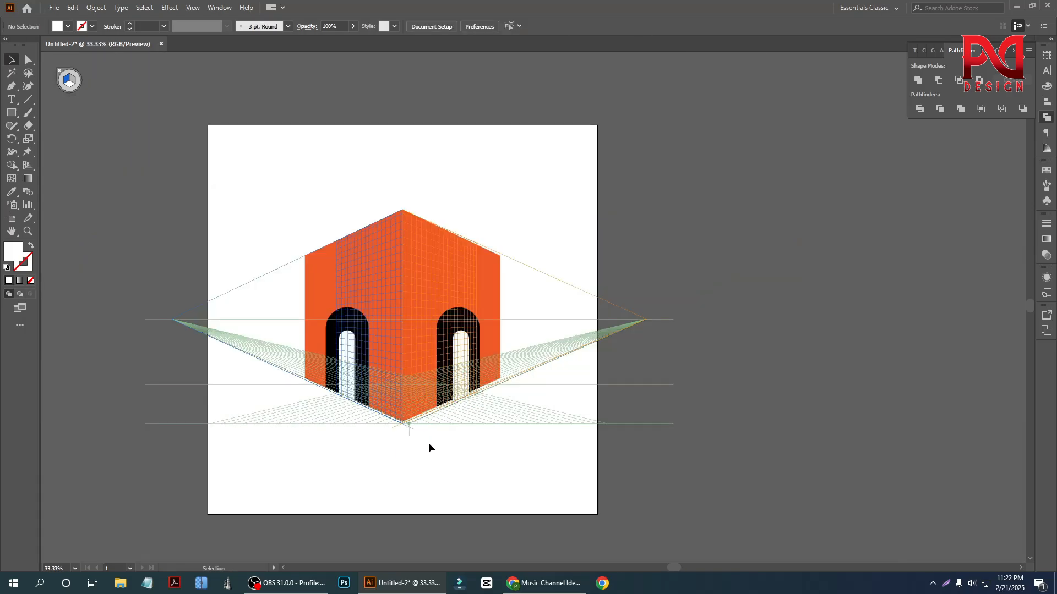
- Inspect the building's orange walls and the doors on both sides at different zoom levels
scroll(424, 443, up, 2)
scroll(401, 418, down, 1)
scroll(426, 374, up, 2)
scroll(441, 336, up, 2)
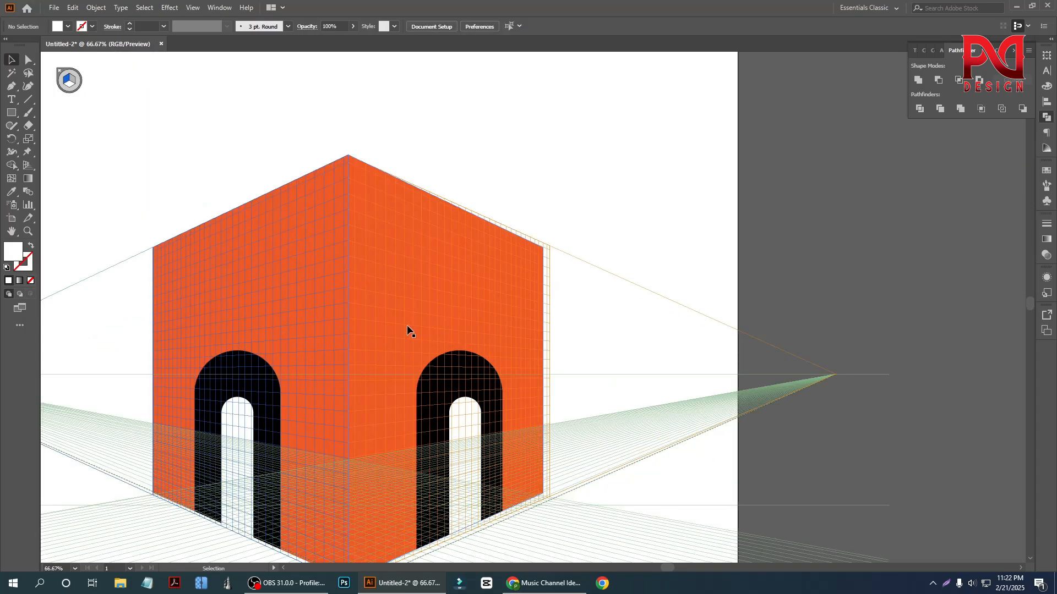
scroll(405, 324, down, 1)
scroll(401, 324, down, 1)
scroll(400, 322, down, 1)
scroll(402, 314, up, 1)
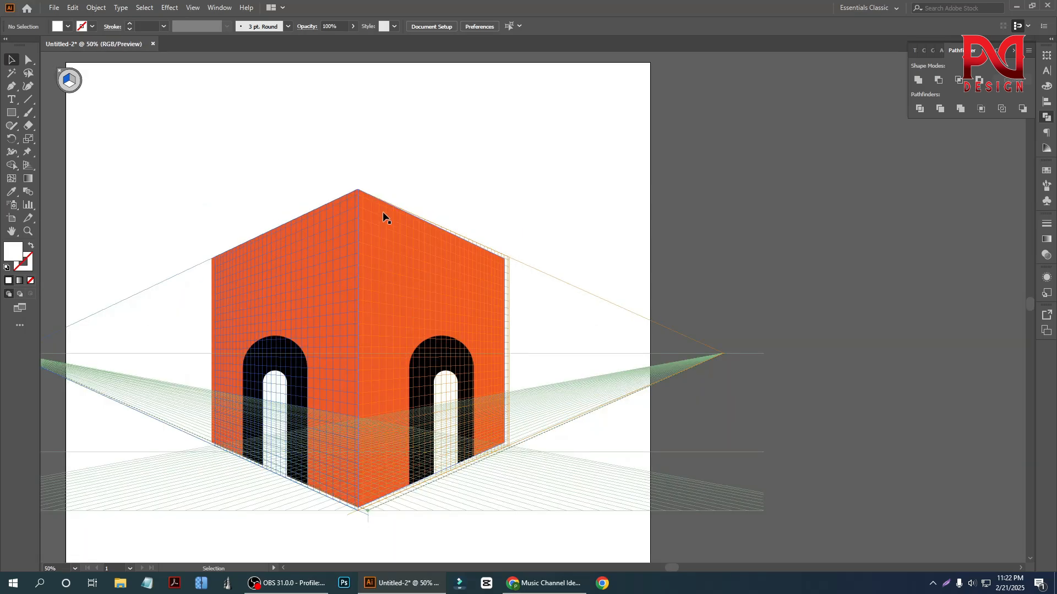
scroll(386, 308, down, 1)
scroll(400, 329, up, 1)
scroll(401, 156, down, 1)
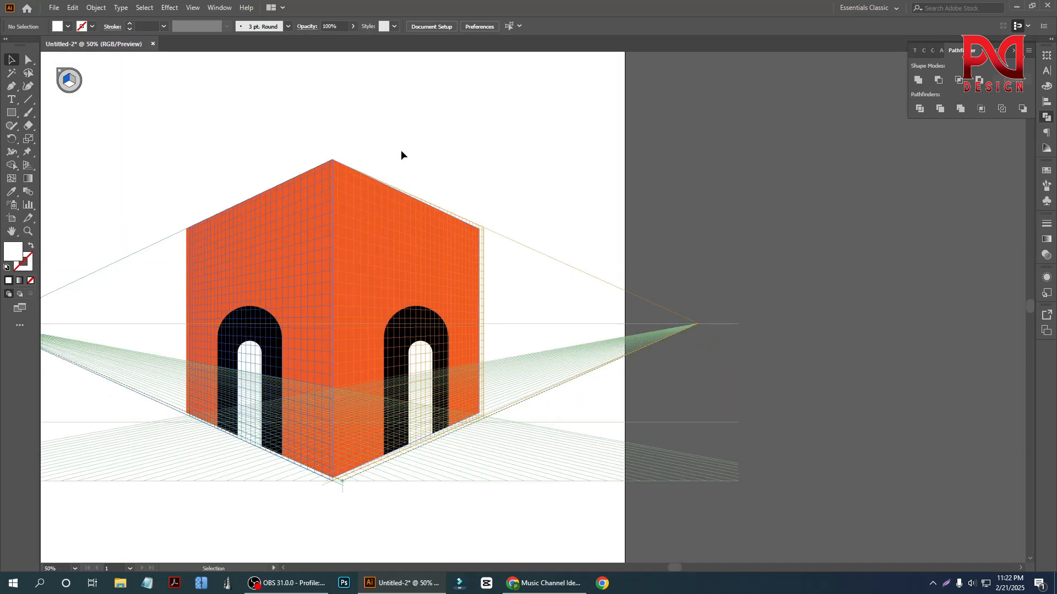
scroll(390, 149, up, 1)
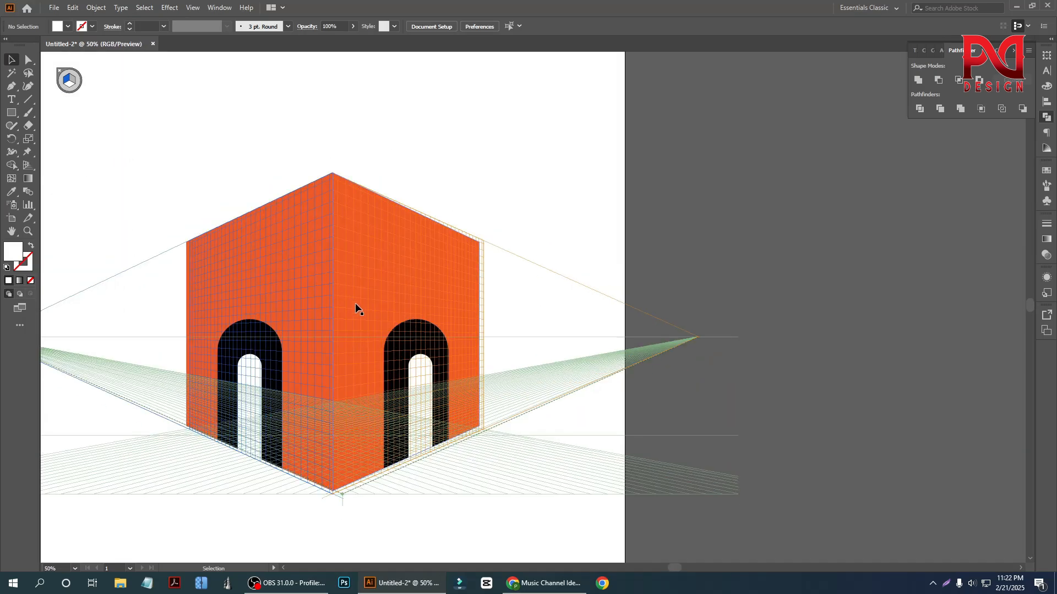
- Add a line of placeholder text above the building and enlarge it to about 96 pt
scroll(356, 306, up, 1)
click(11, 99)
scroll(400, 267, up, 2)
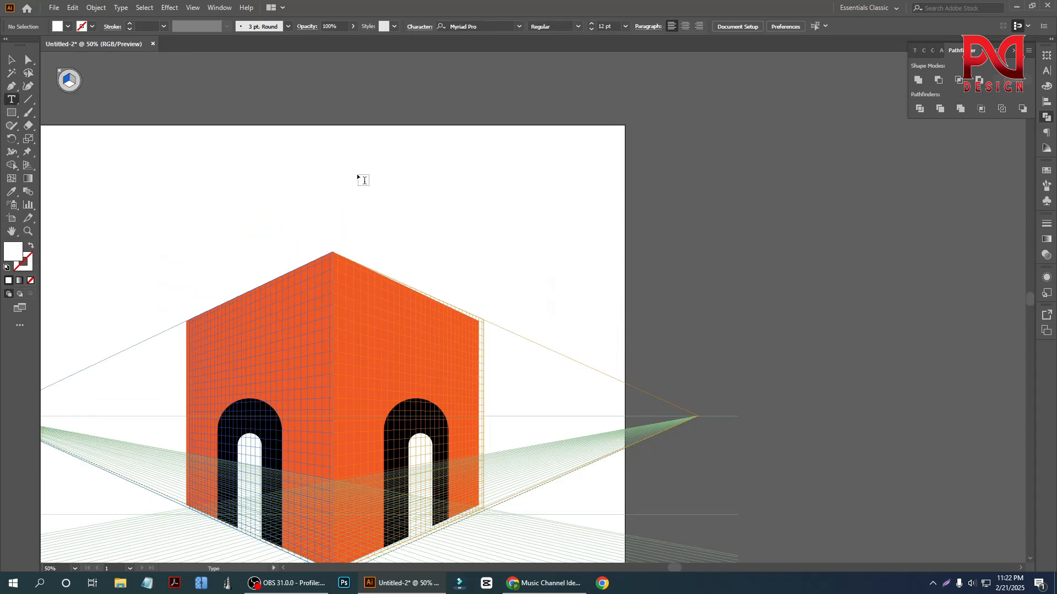
click(357, 173)
key(Escape)
key(z)
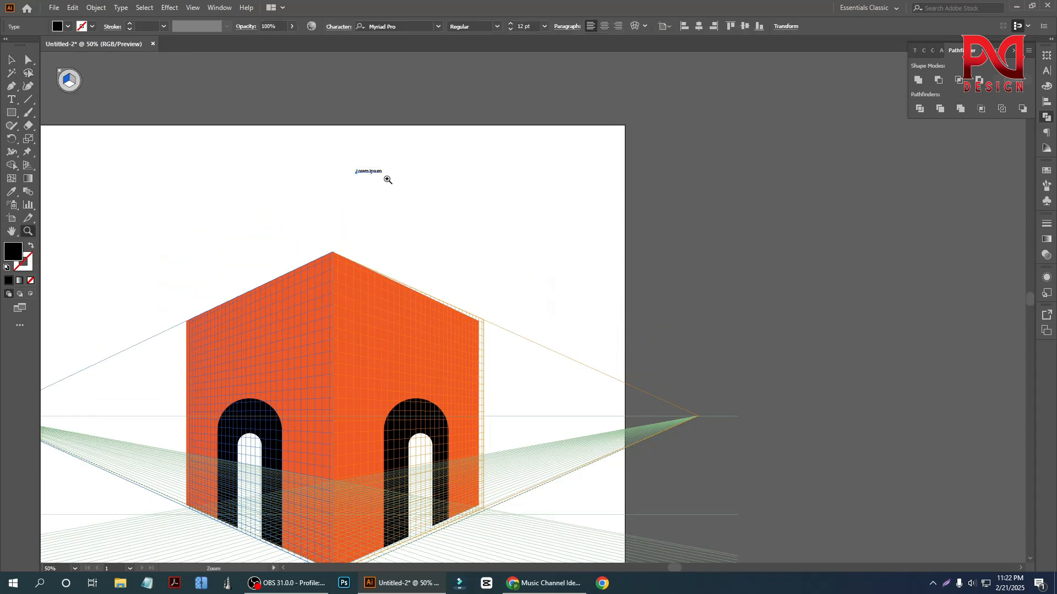
click(12, 61)
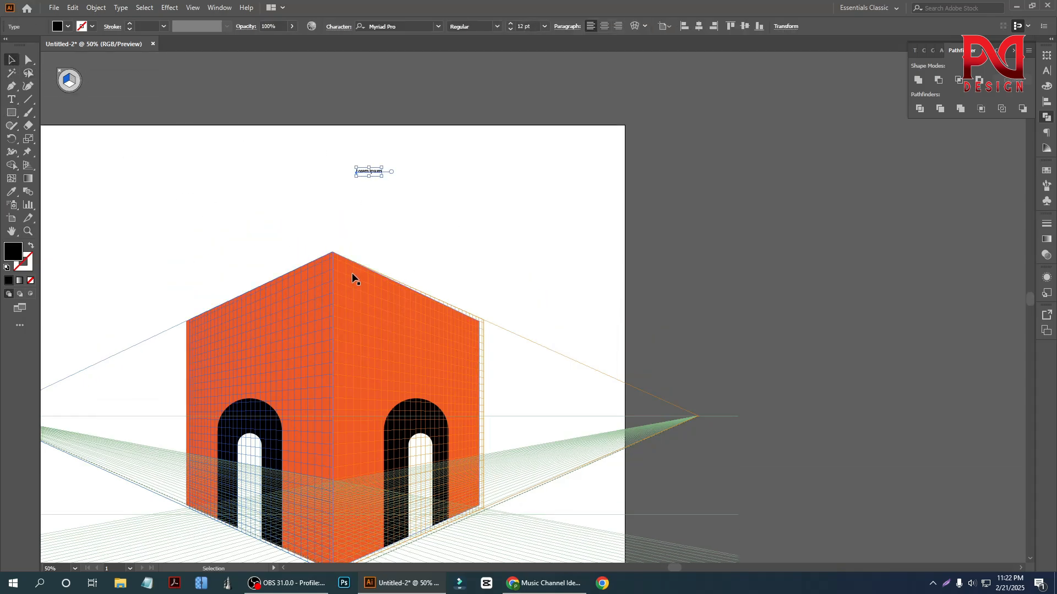
drag(381, 175, 462, 215)
- Replace the placeholder text with "pk foundation", enlarge it to about 109 pt and move it slightly up and left
key(t)
triple_click(462, 214)
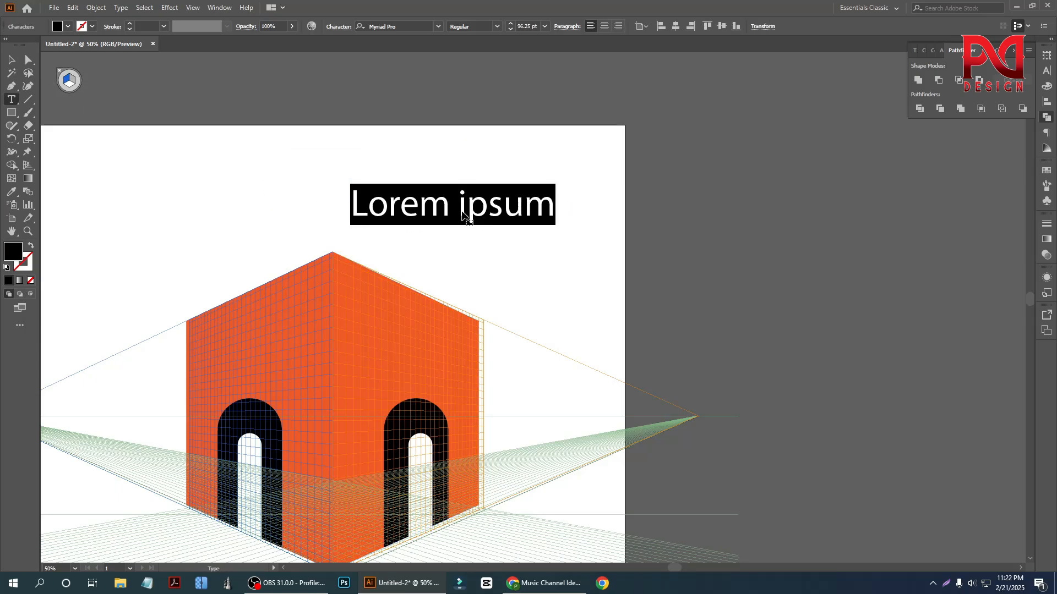
text(pk)
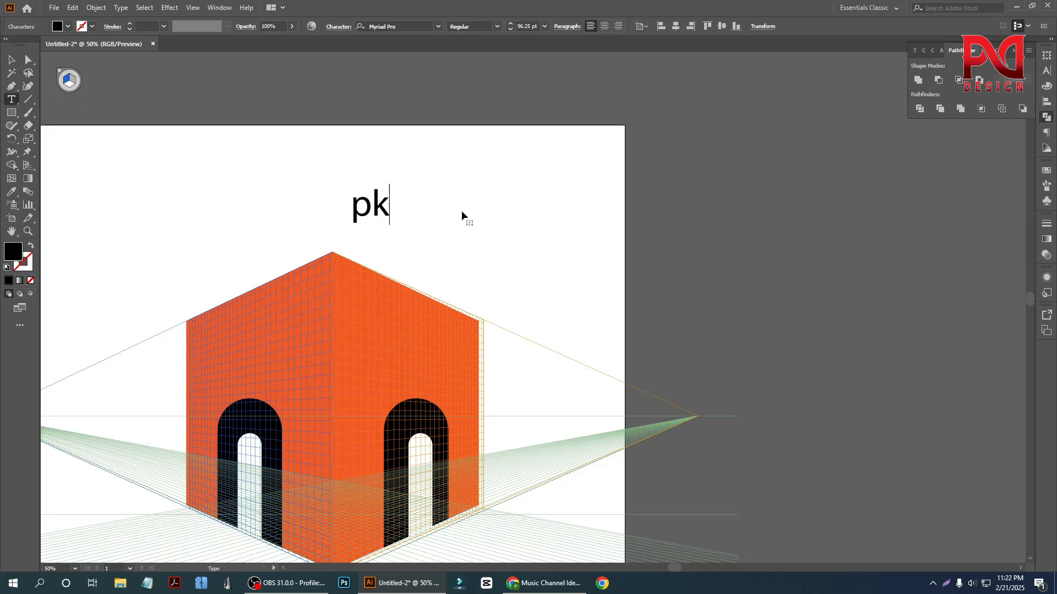
text( foundation)
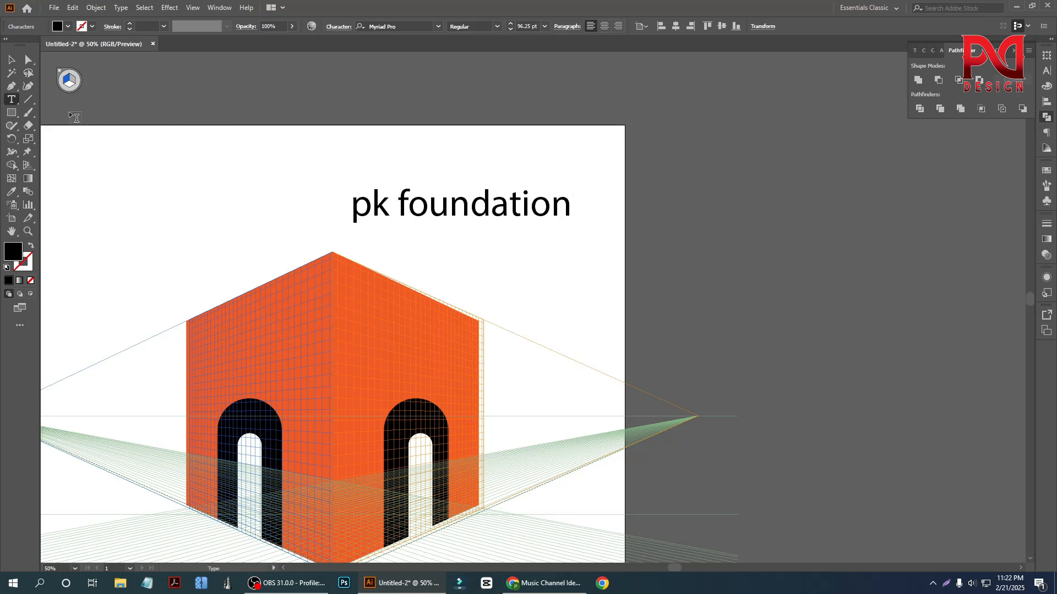
click(11, 59)
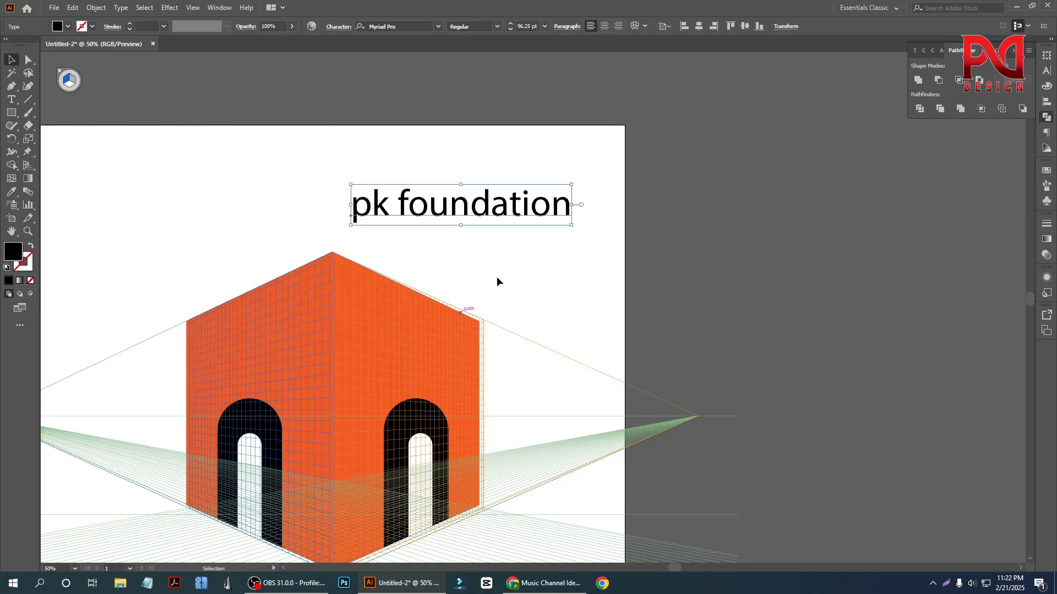
drag(571, 225, 587, 243)
drag(447, 205, 441, 192)
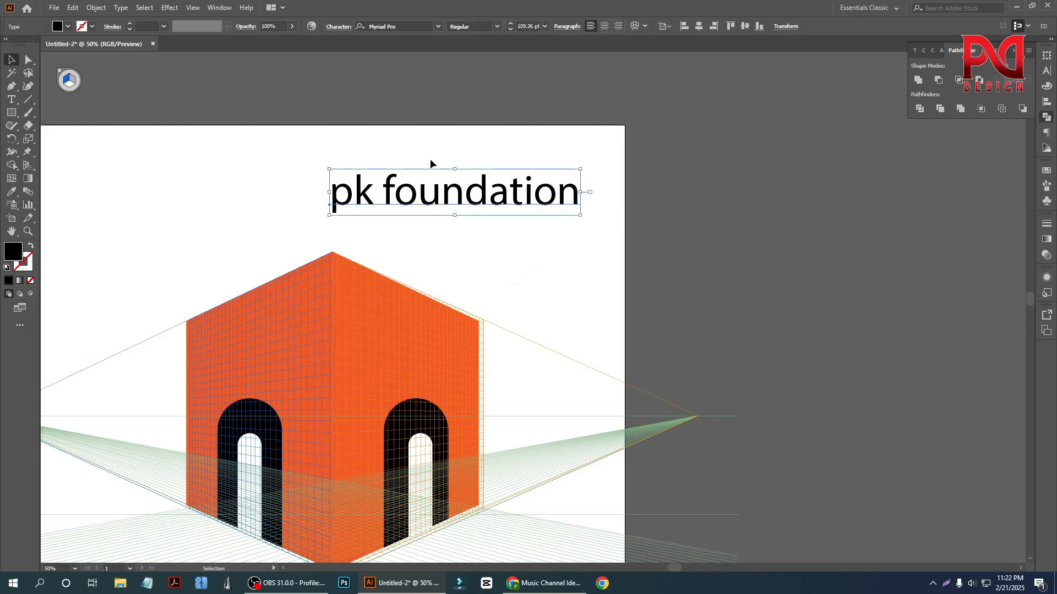
- Set the "pk foundation" text to All Caps in the Nexa Heavy font
click(1046, 71)
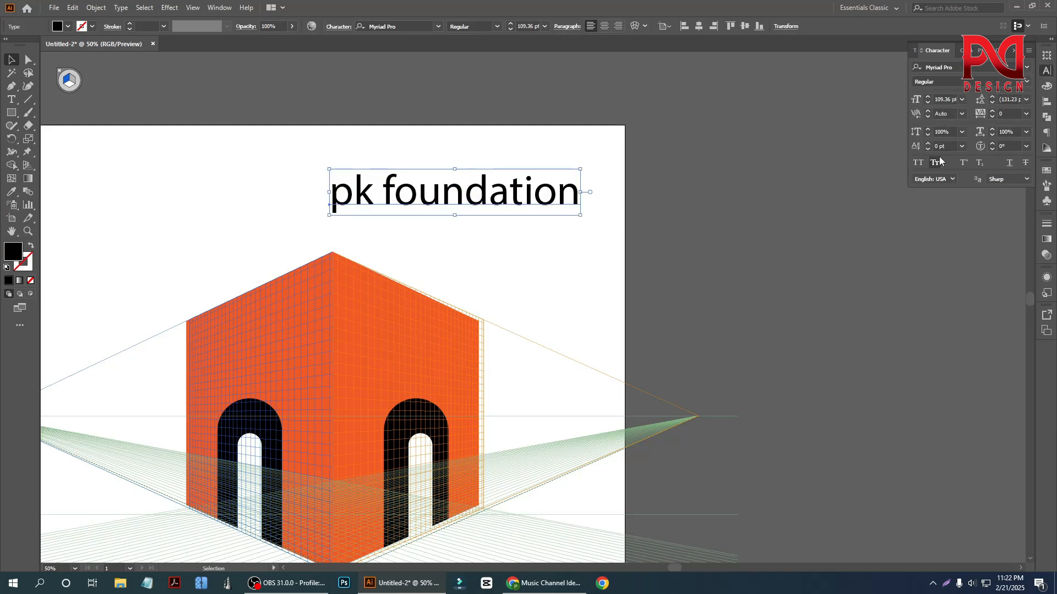
click(918, 163)
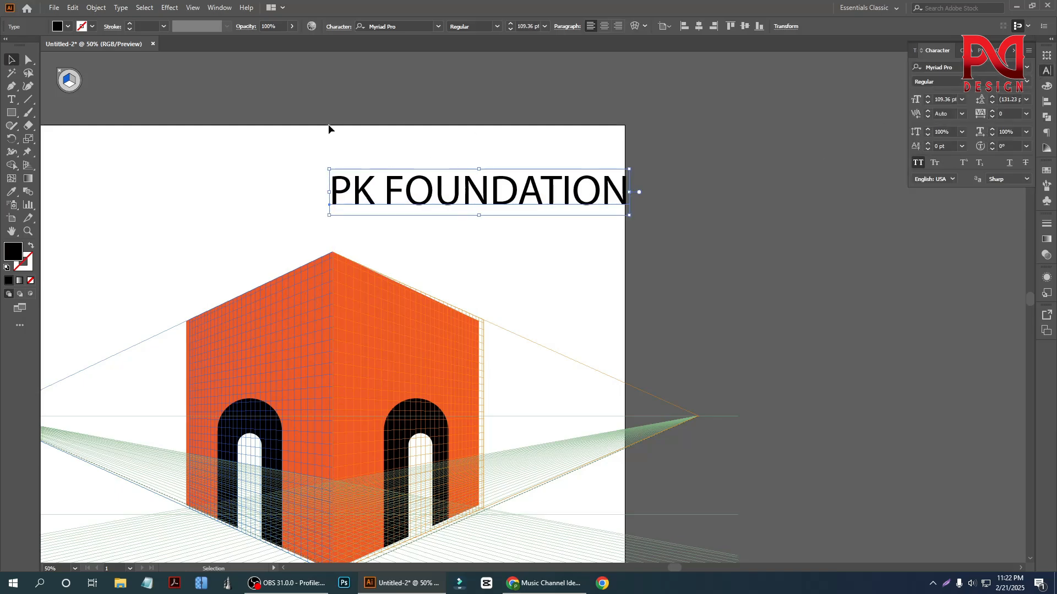
click(985, 69)
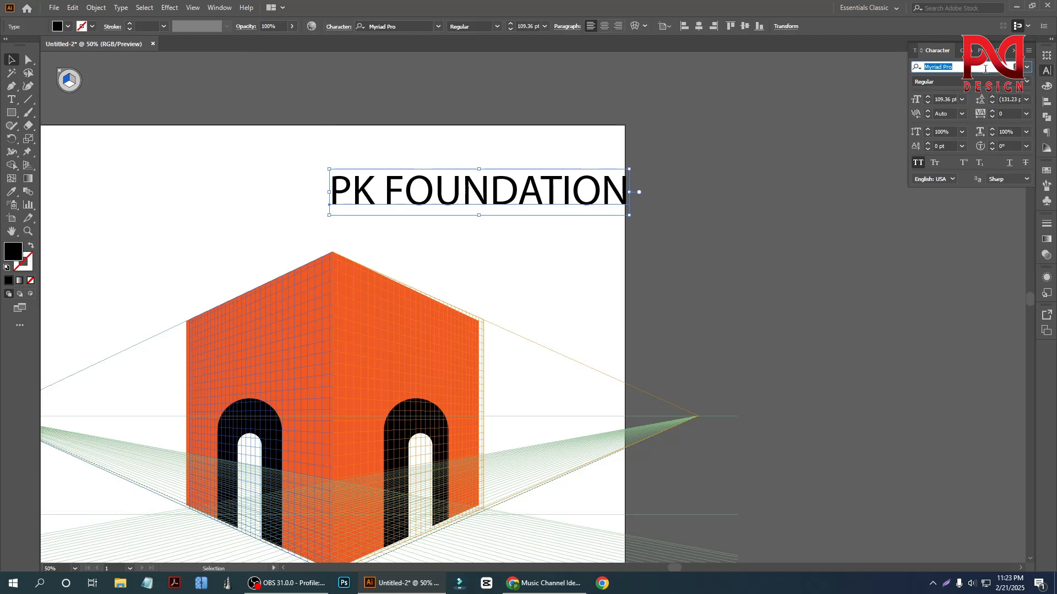
text(nex)
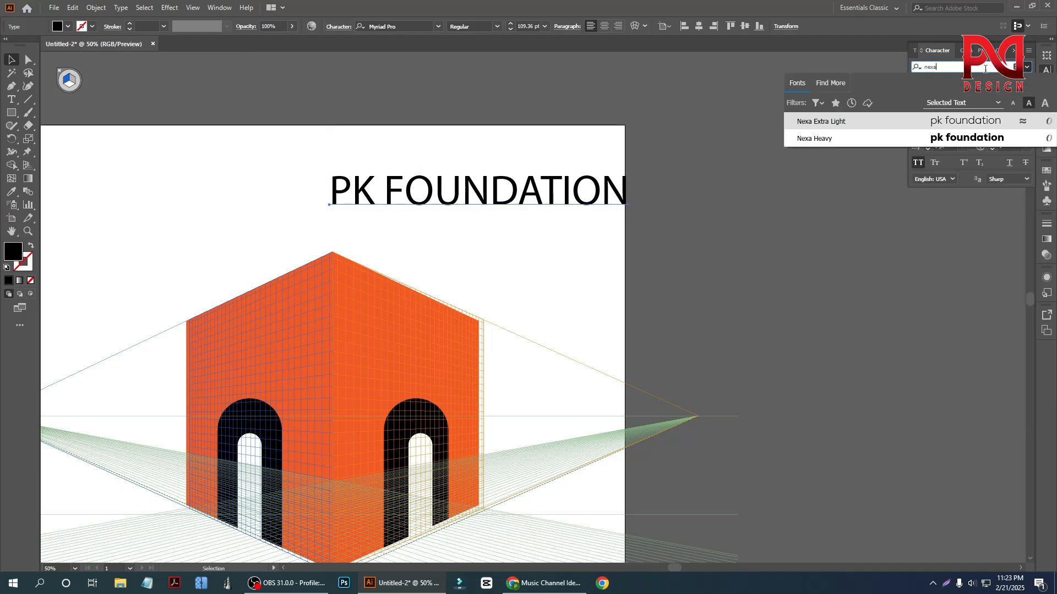
text(a)
click(982, 138)
click(593, 296)
- Move the PK FOUNDATION text slightly left above the building and choose the Perspective Selection tool for it
scroll(597, 275, down, 1)
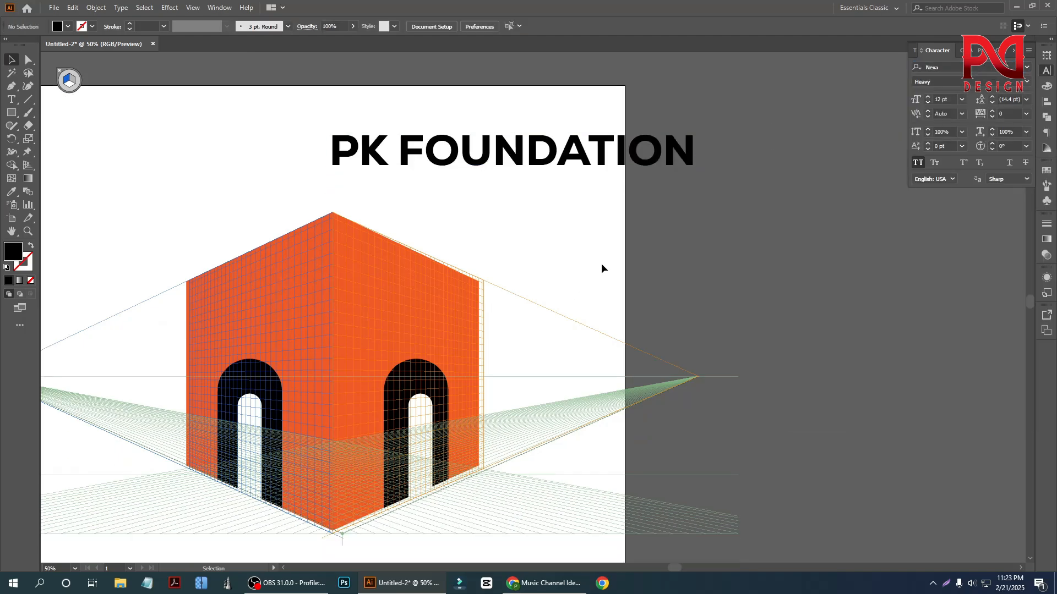
click(481, 174)
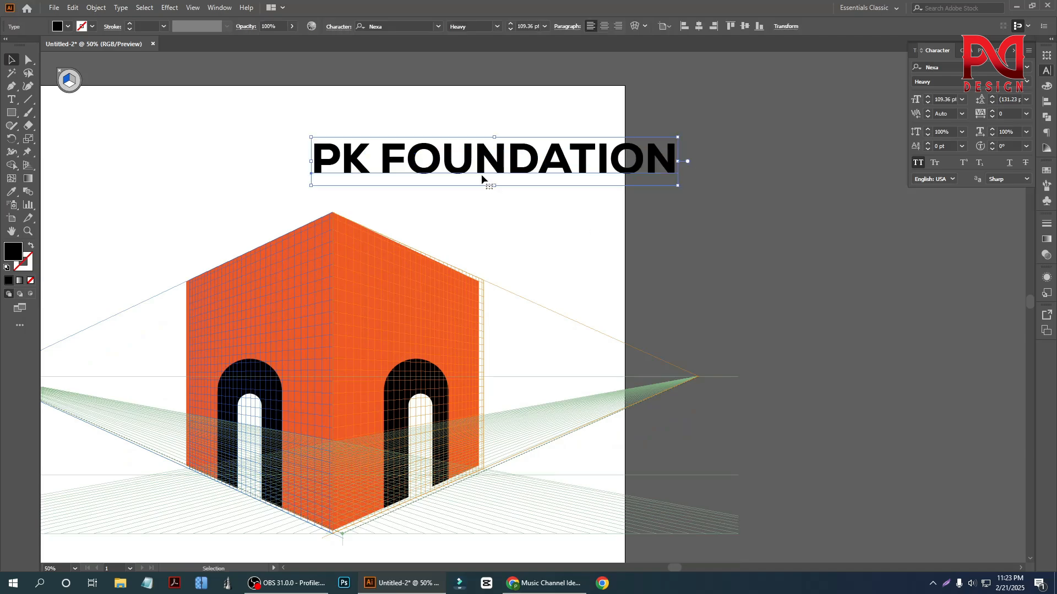
click(26, 166)
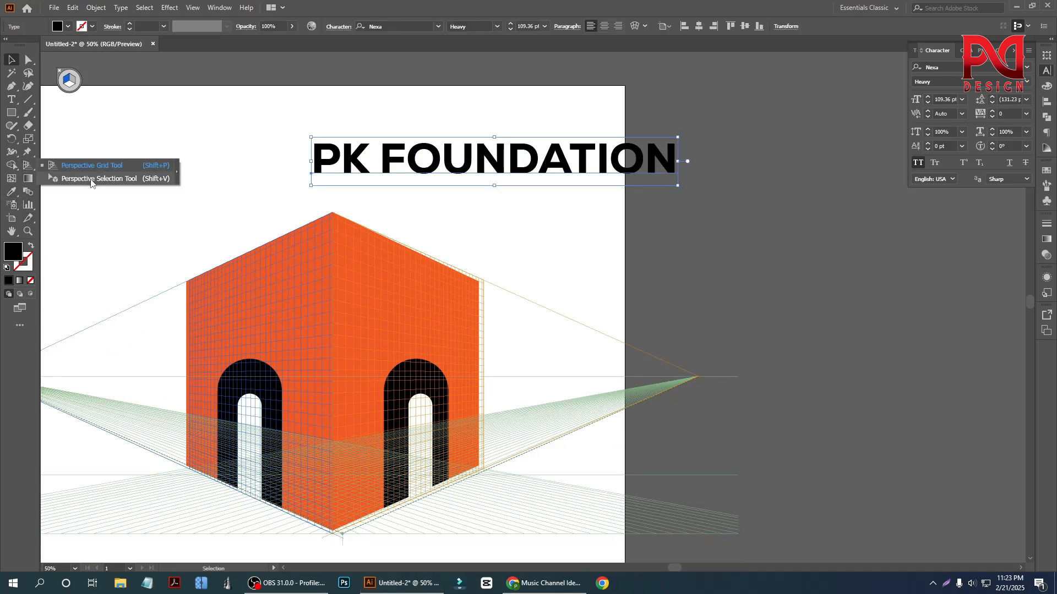
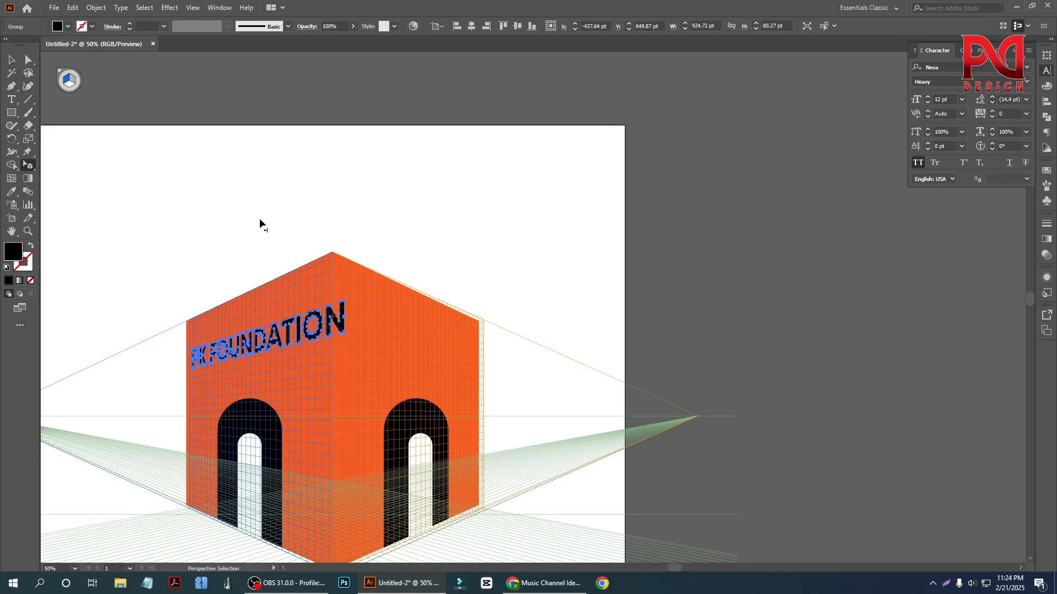
- Shrink the PK FOUNDATION lettering on the left wall to about 615 pt wide and centre it above the arched door
scroll(268, 293, down, 1)
click(274, 312)
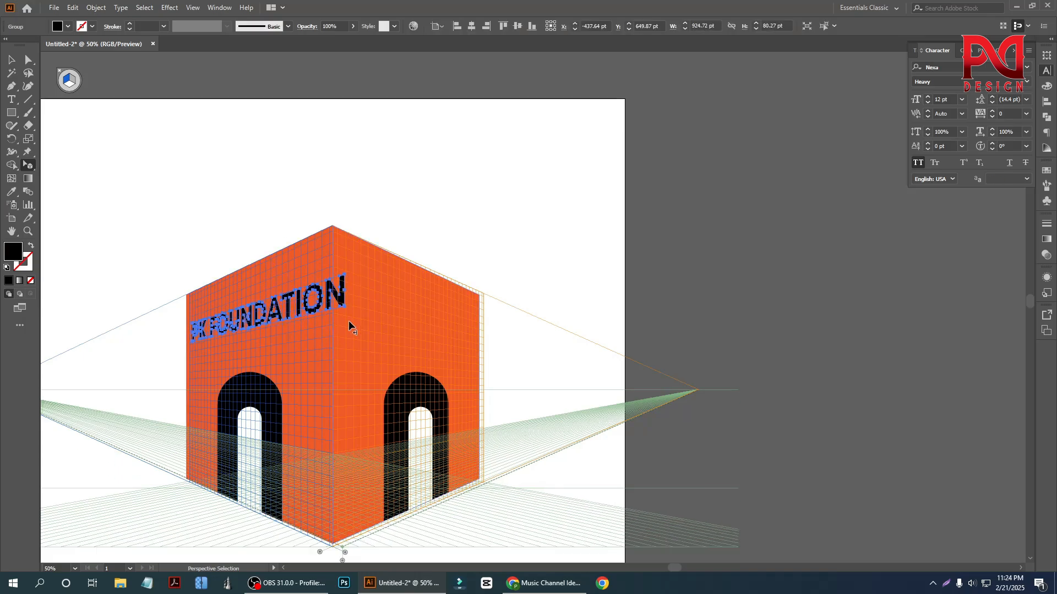
drag(345, 310, 295, 301)
click(215, 235)
scroll(187, 349, up, 2)
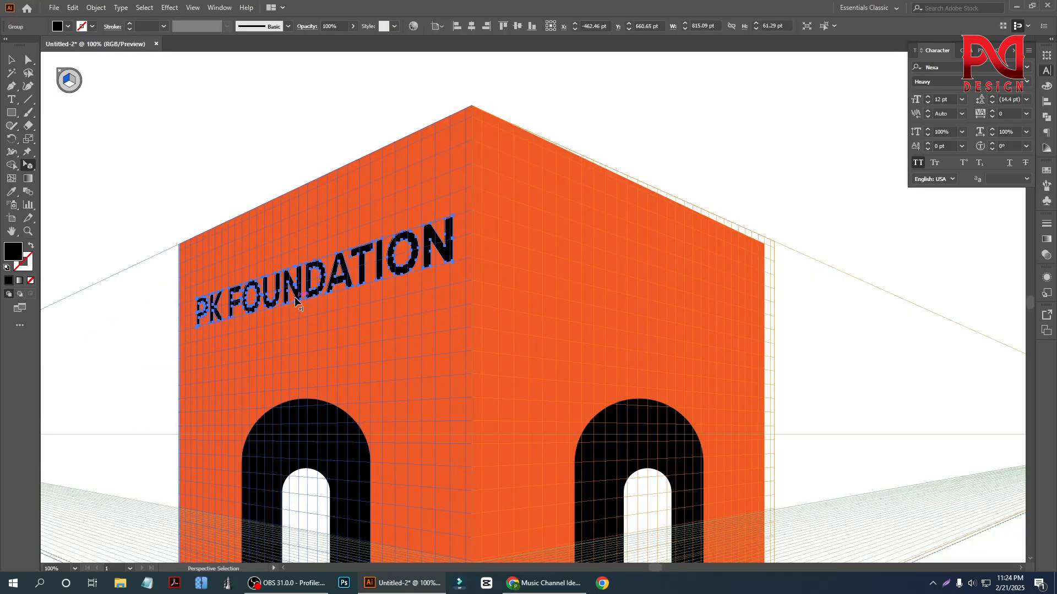
- Undo the left-wall placement and outlining of the PK FOUNDATION lettering, back to editable text above the building
key(ctrl+z)
key(ctrl+z)
key(ctrl+z)
key(ctrl+z)
key(ctrl+z)
key(ctrl+z)
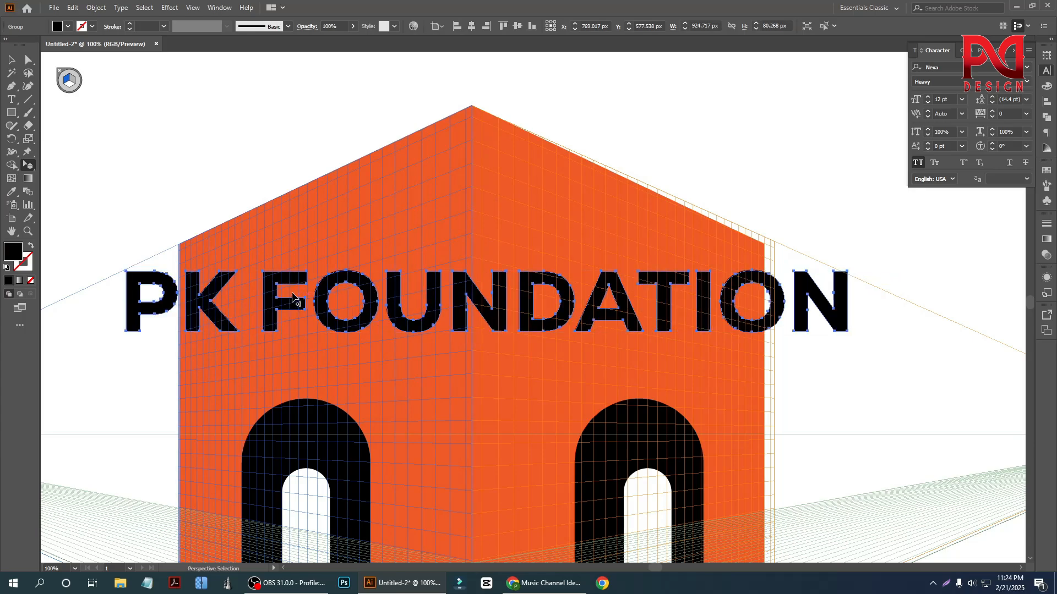
scroll(293, 300, down, 2)
key(ctrl+z)
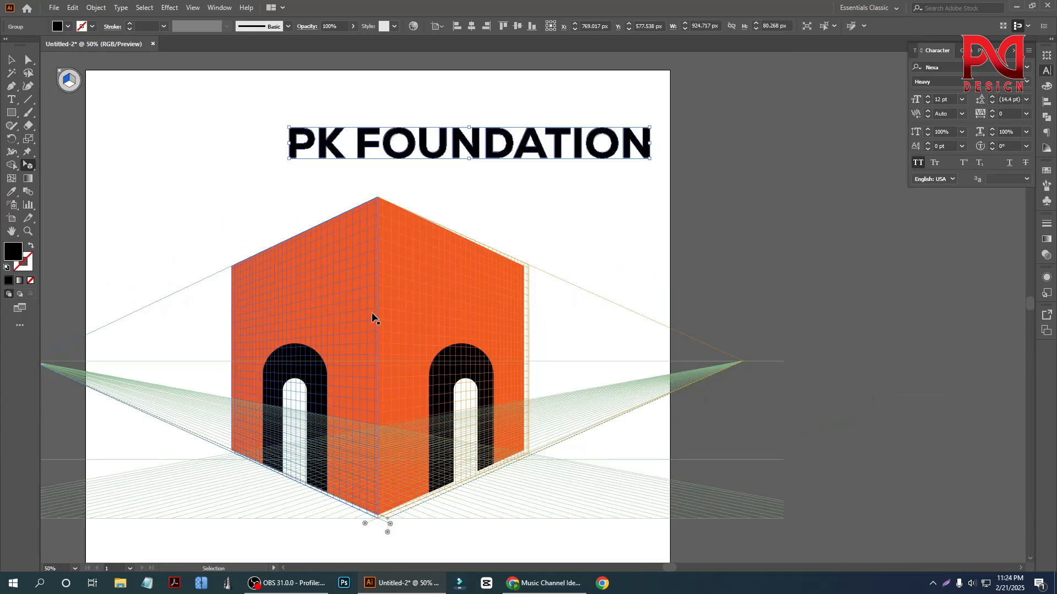
key(ctrl+z)
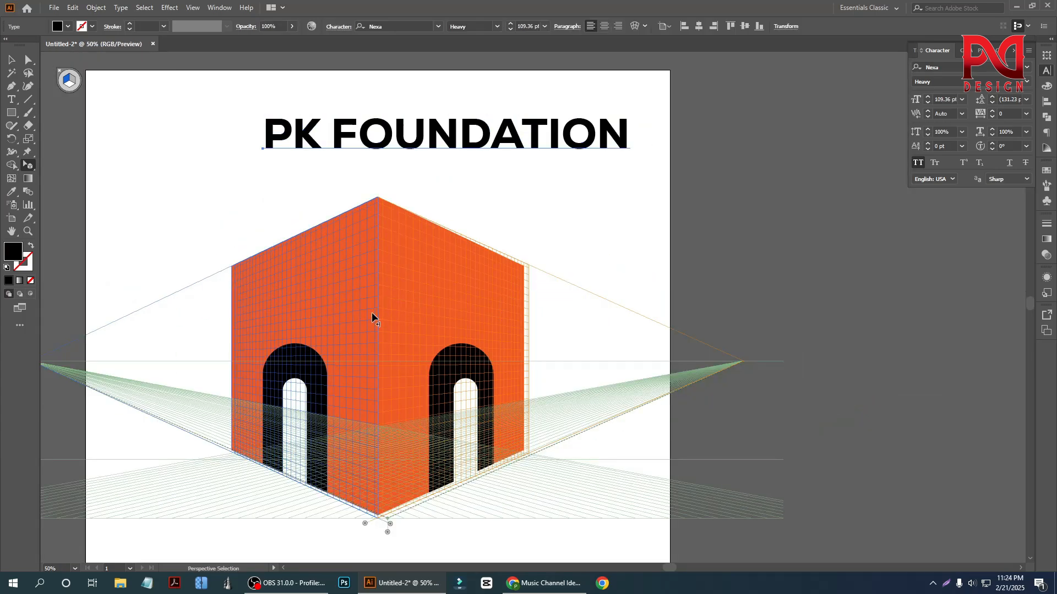
- Try to place the PK FOUNDATION text on the left wall plane in perspective and undo the placement
click(11, 60)
click(342, 144)
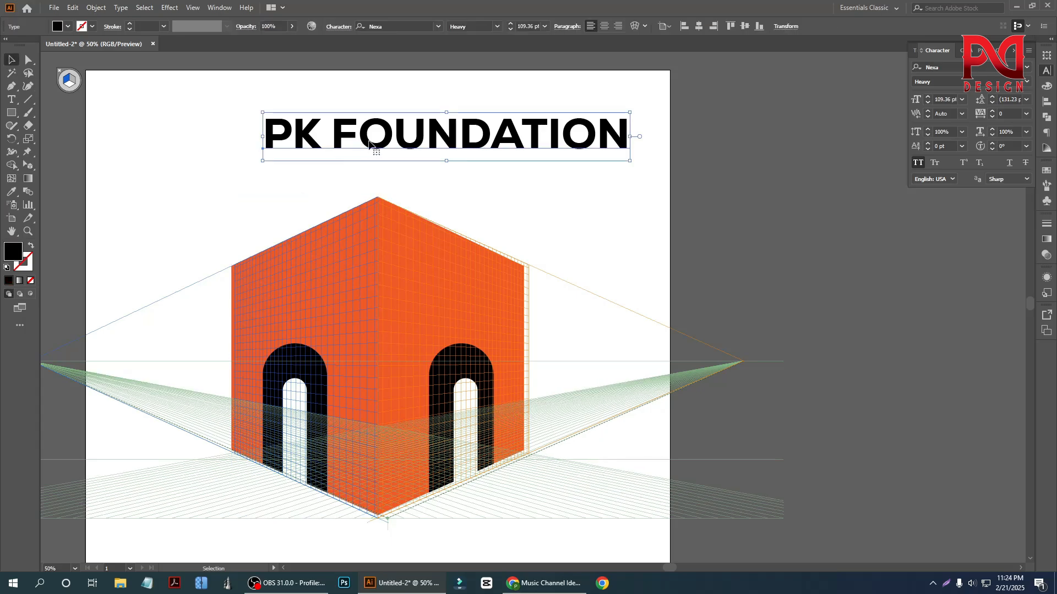
drag(29, 138, 76, 184)
drag(420, 143, 393, 272)
key(ctrl+z)
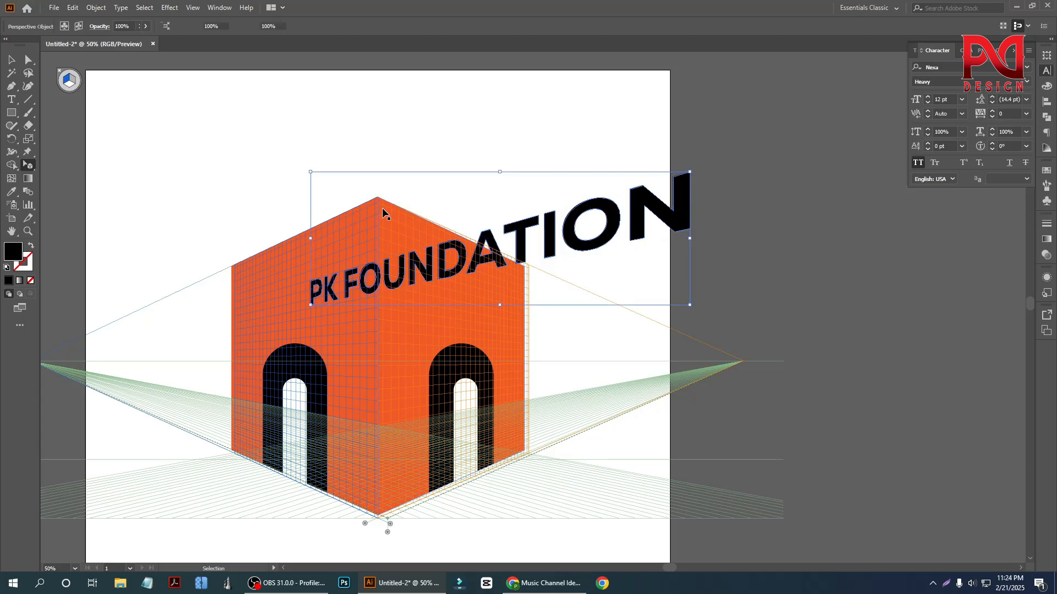
key(ctrl+z)
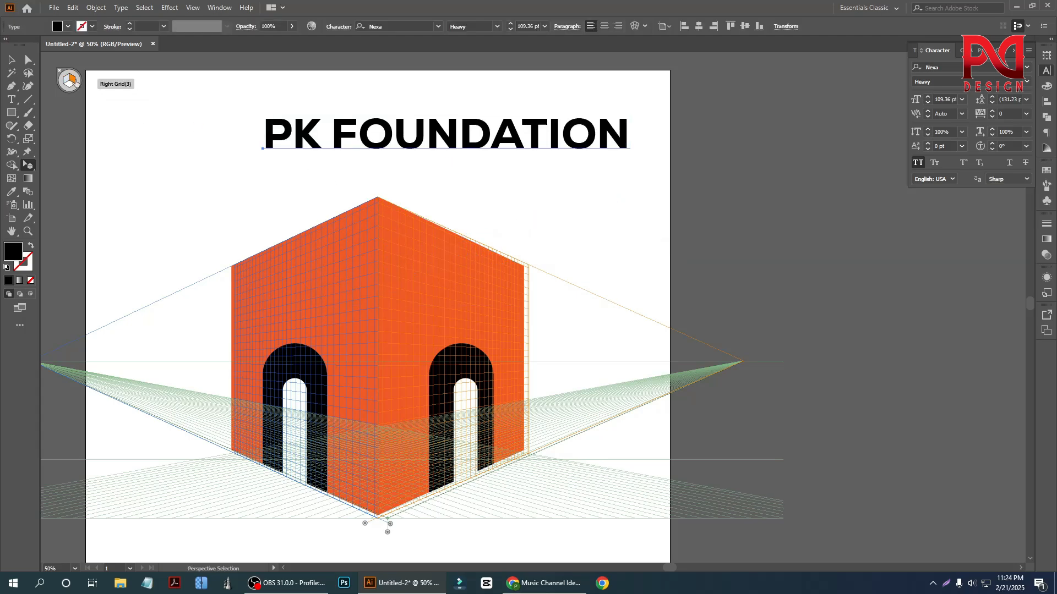
- Attach the PK FOUNDATION text to the right wall plane in perspective and reduce its size there
drag(369, 144, 512, 293)
scroll(512, 293, down, 1)
scroll(513, 293, up, 2)
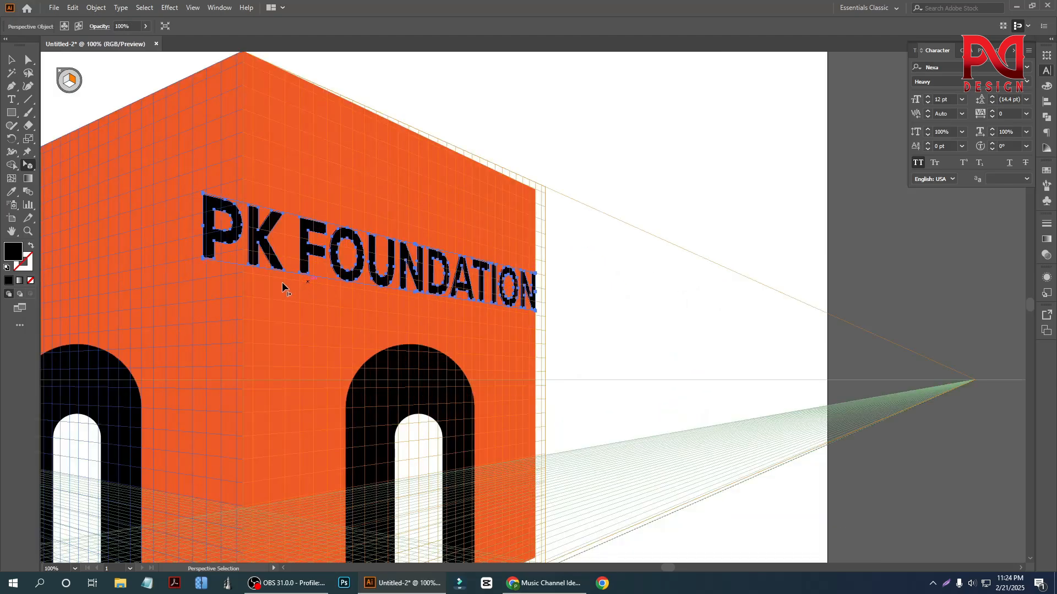
drag(203, 259, 269, 253)
drag(375, 255, 371, 222)
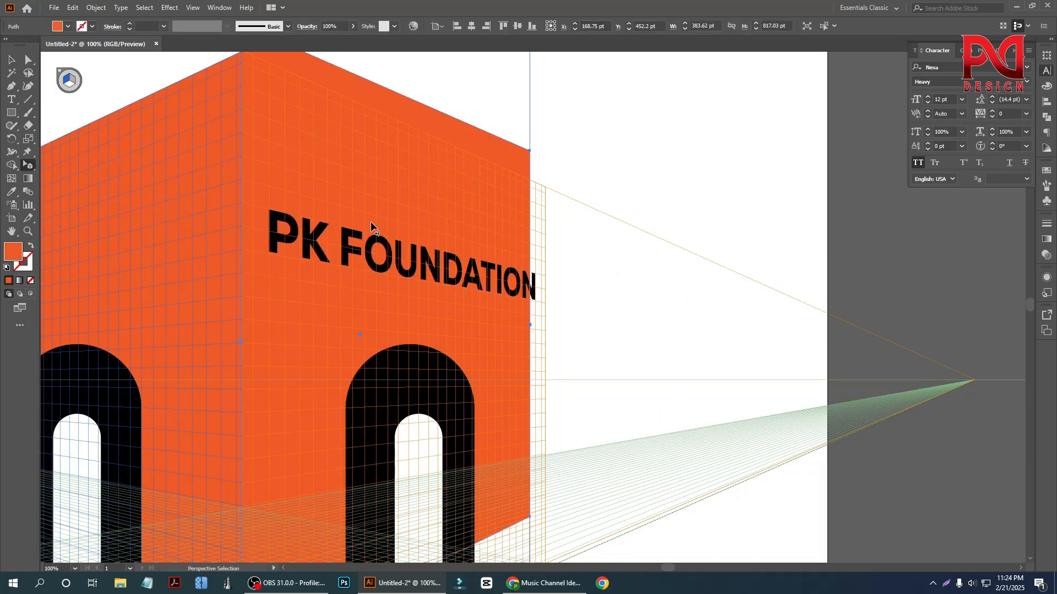
key(ctrl+z)
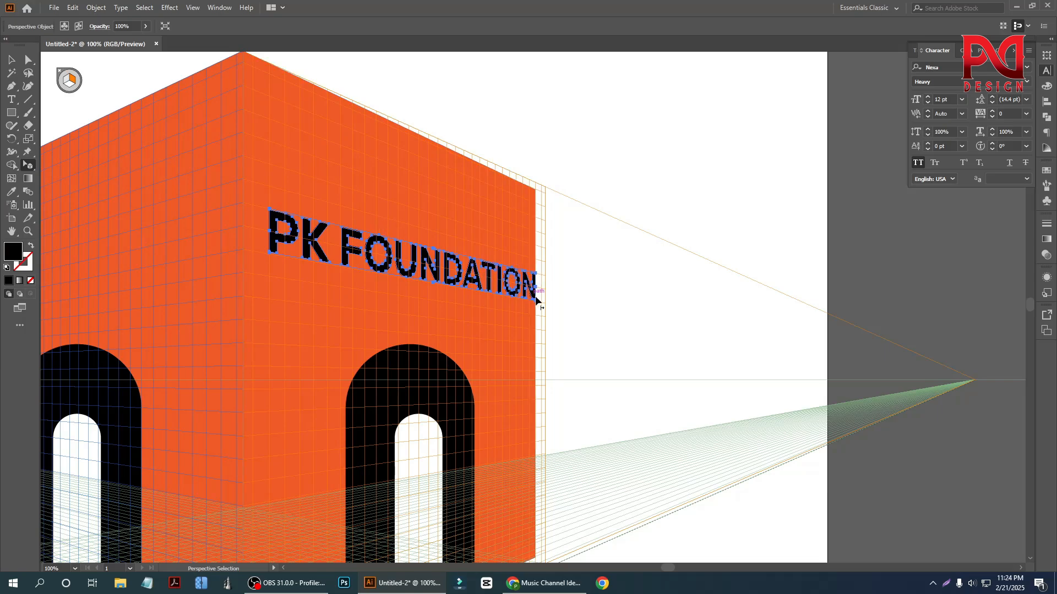
- Shrink the PK FOUNDATION lettering further to fit the right wall and position it near the wall's upper edge above the door
drag(538, 303, 517, 296)
drag(393, 267, 414, 200)
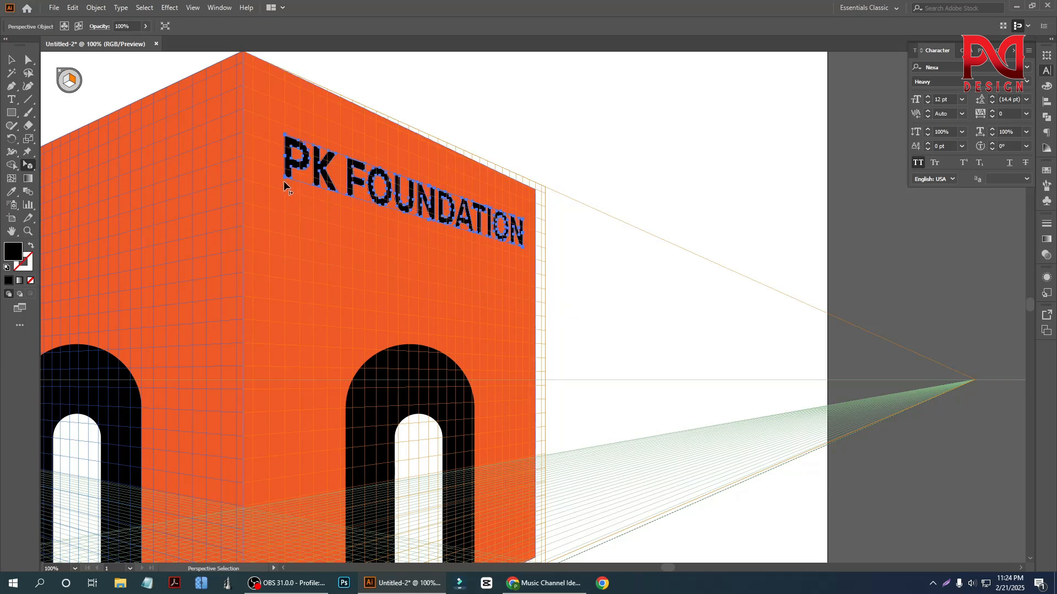
drag(283, 177, 297, 183)
drag(408, 197, 397, 204)
key(ctrl+minus)
click(533, 185)
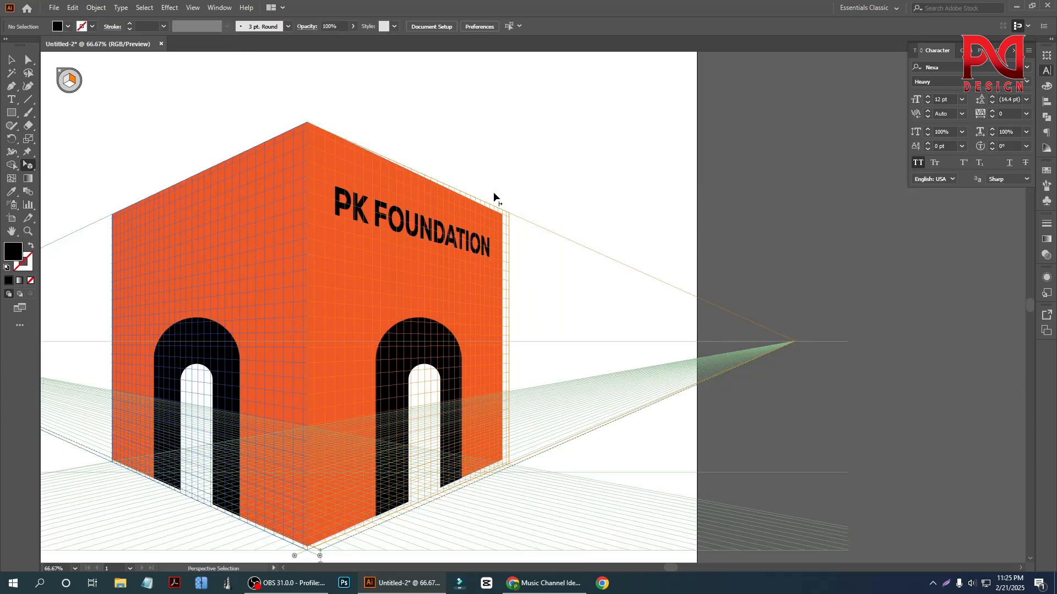
- Delete the whole building with its walls, doors and PK FOUNDATION lettering, leaving only the perspective grid
click(12, 61)
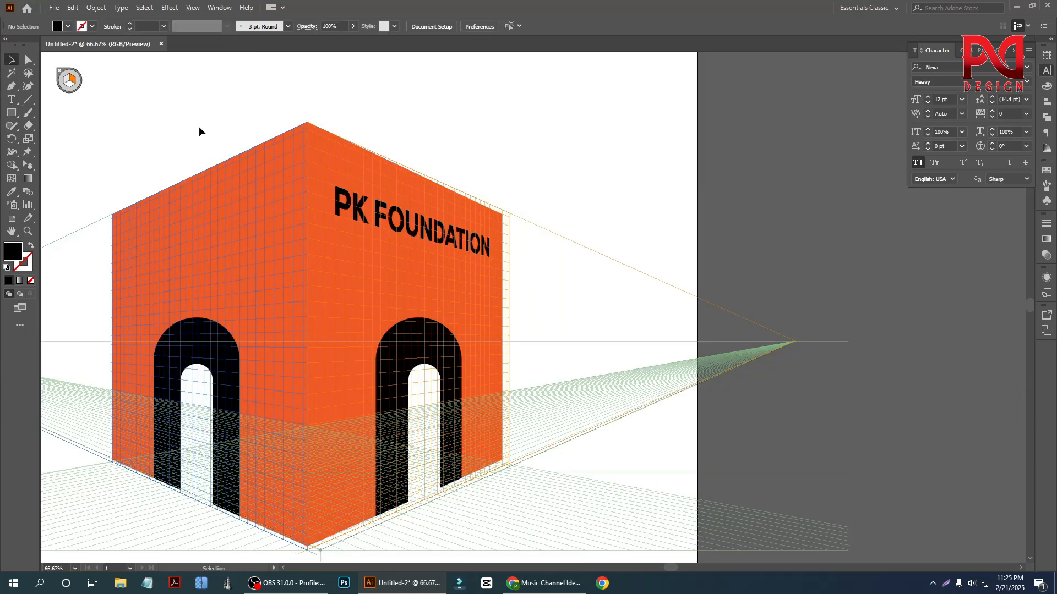
key(ctrl+minus)
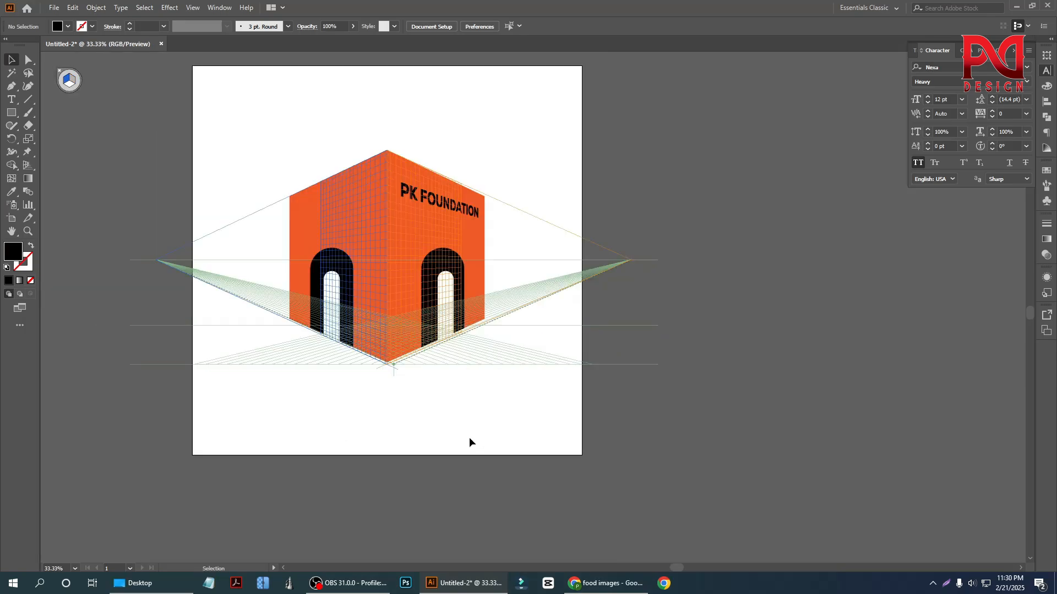
scroll(430, 415, down, 1)
scroll(385, 385, up, 1)
scroll(363, 372, up, 1)
scroll(363, 372, down, 1)
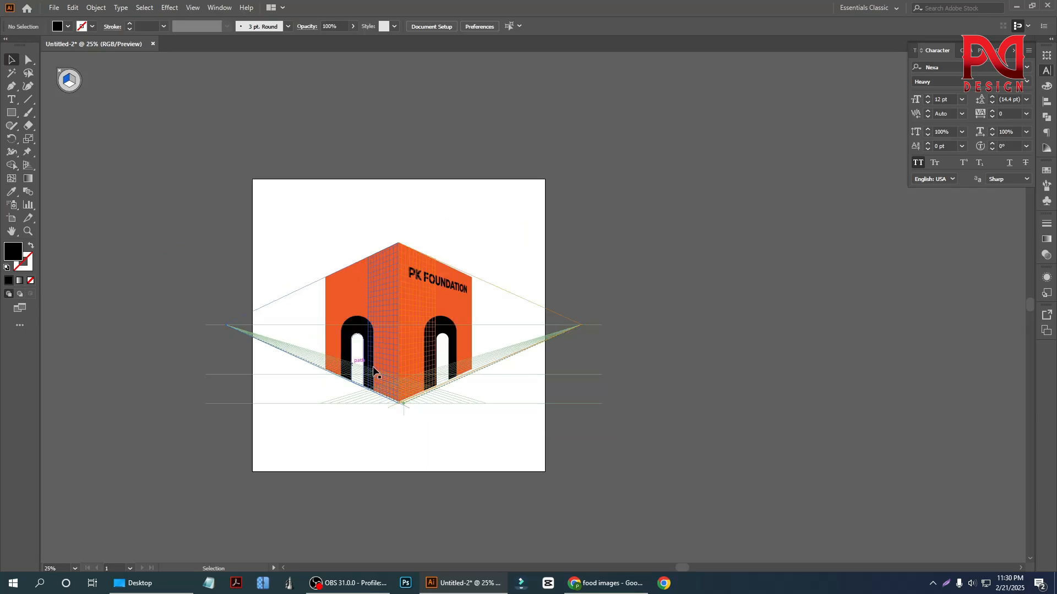
scroll(396, 353, up, 1)
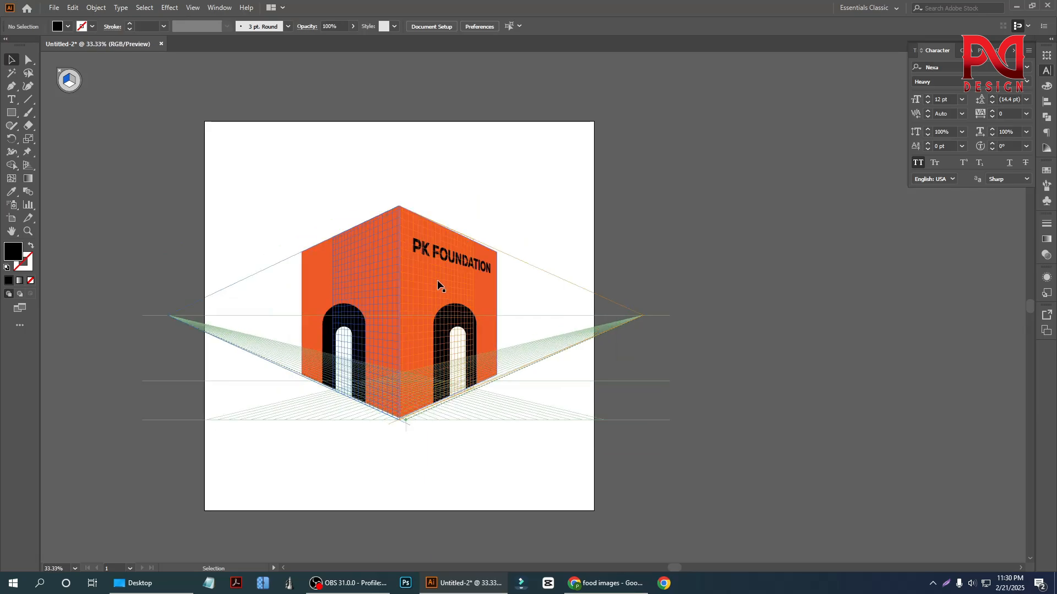
scroll(431, 269, up, 1)
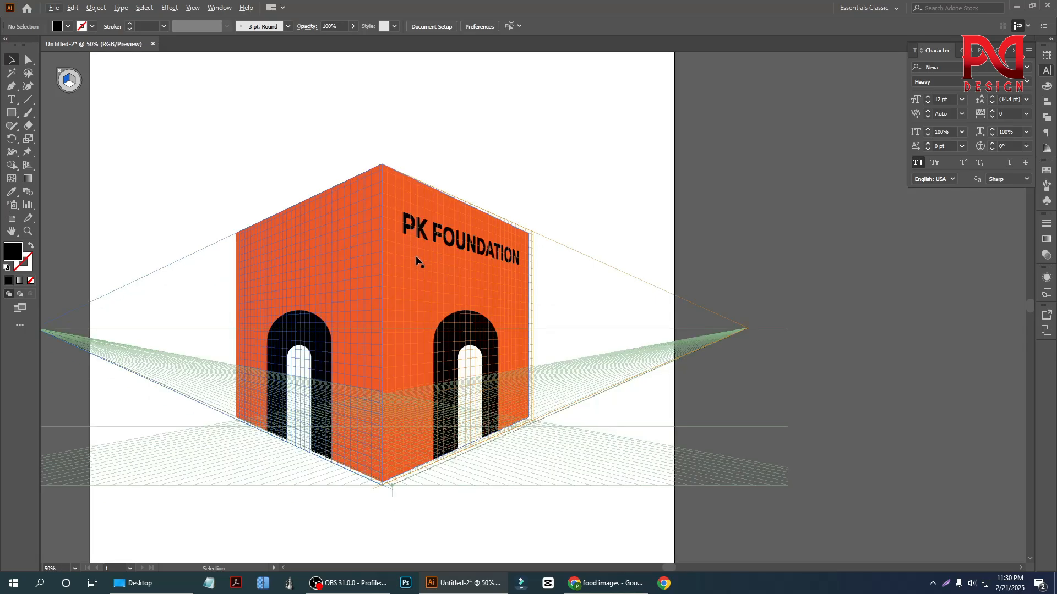
scroll(415, 255, down, 1)
drag(365, 182, 494, 326)
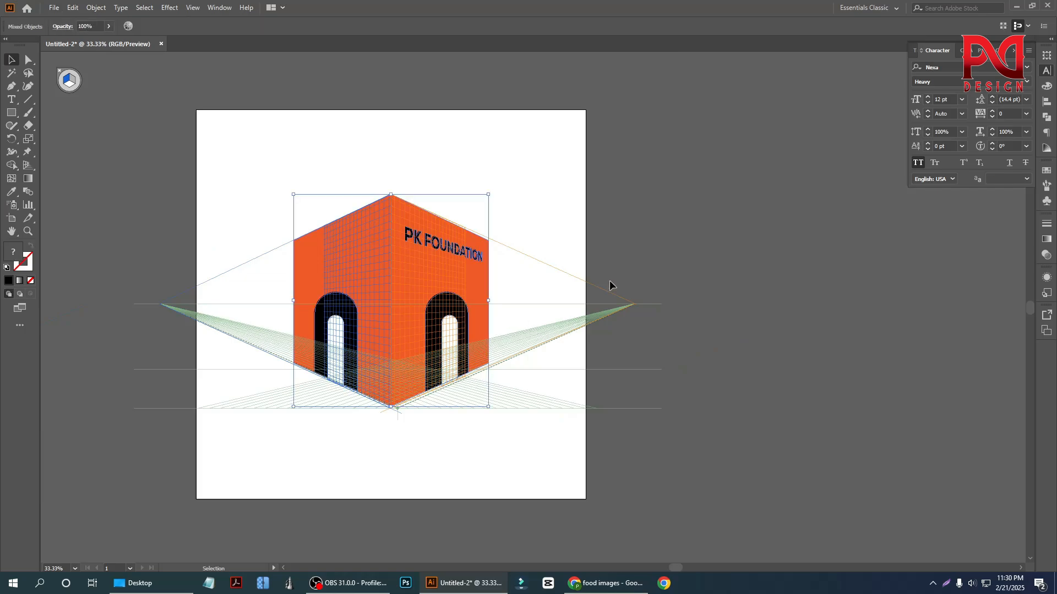
key(Delete)
- Add a line of placeholder text above the perspective grid and enlarge it to about 70 pt
scroll(365, 306, up, 1)
scroll(358, 292, up, 1)
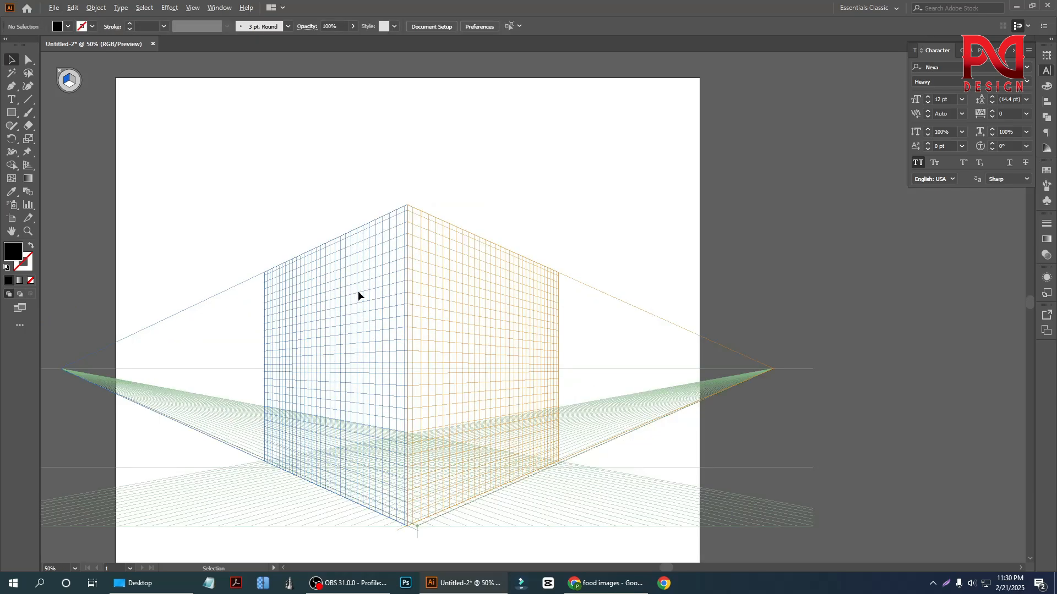
scroll(438, 290, up, 1)
click(11, 99)
scroll(398, 335, up, 2)
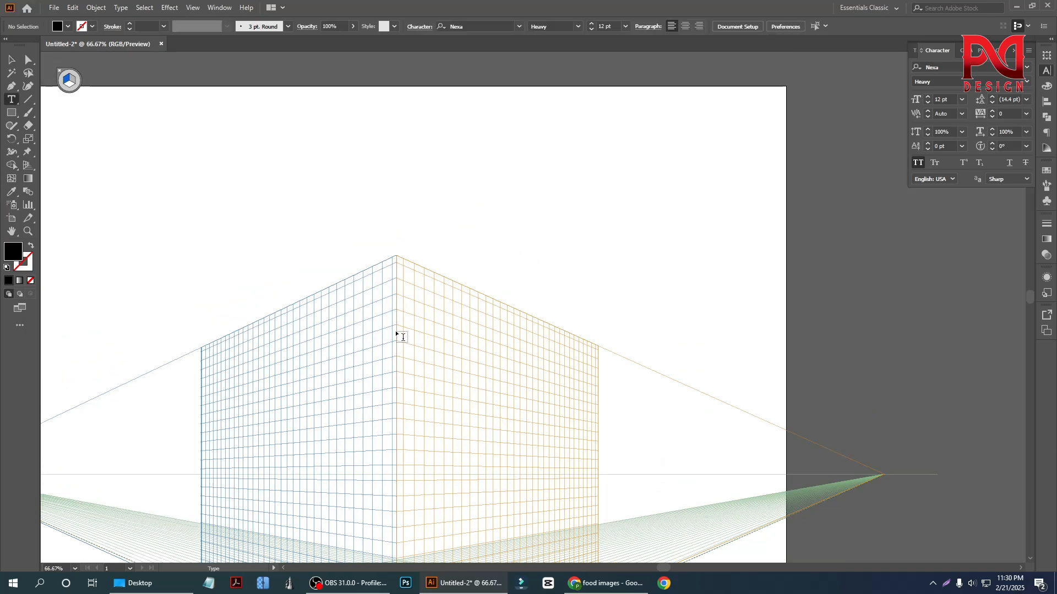
click(327, 176)
click(12, 59)
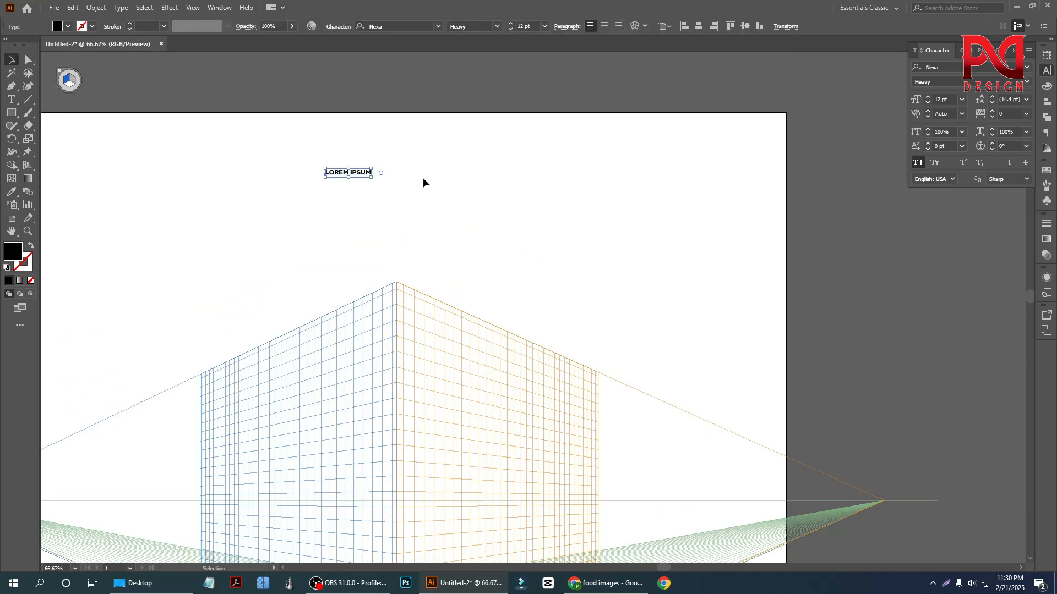
drag(372, 179, 484, 196)
- Replace the placeholder text with "ADOBE" and enlarge it to about 157 pt
double_click(412, 181)
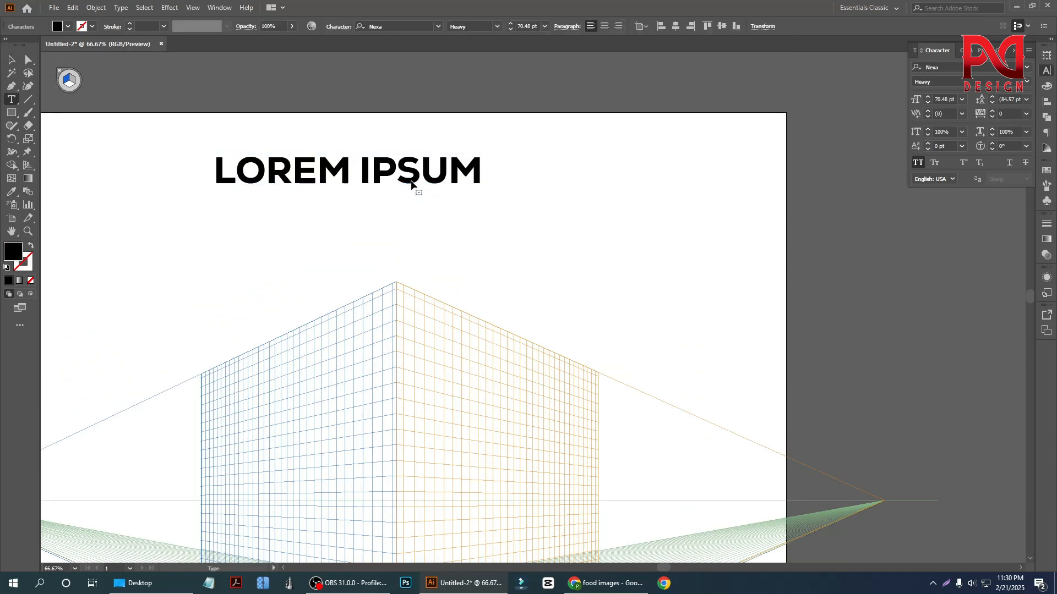
key(ctrl+a)
text(ADOBE)
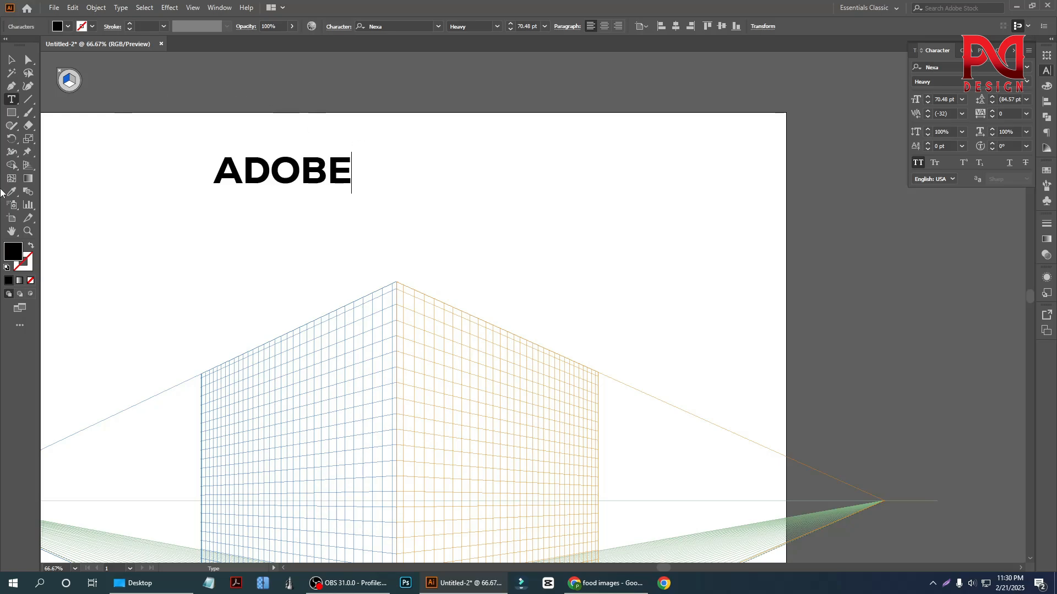
key(Escape)
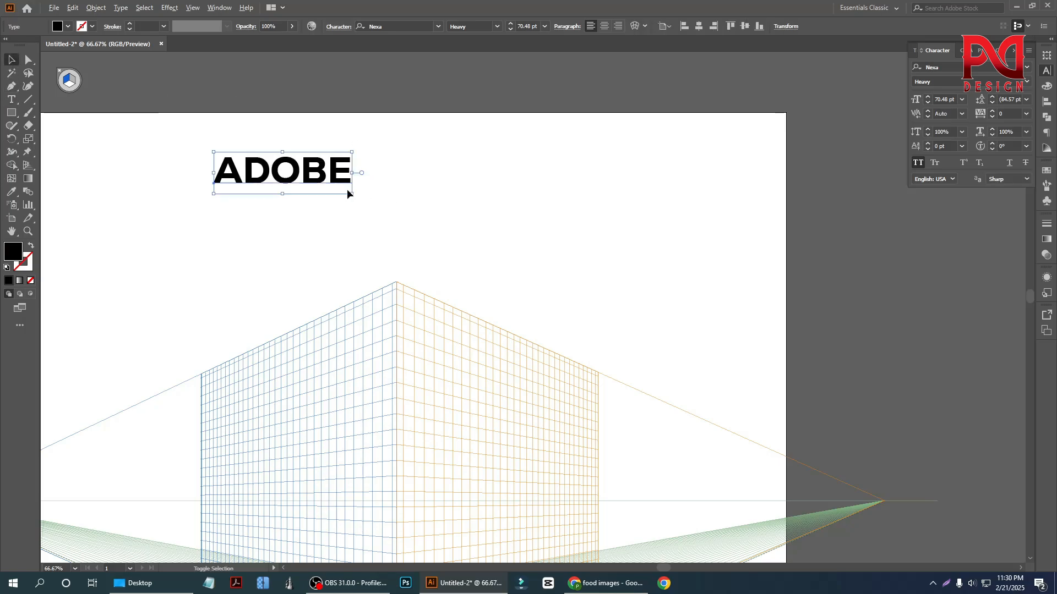
drag(352, 193, 519, 228)
- Convert the ADOBE text to outlines and ungroup it into separate letters
right_click(378, 166)
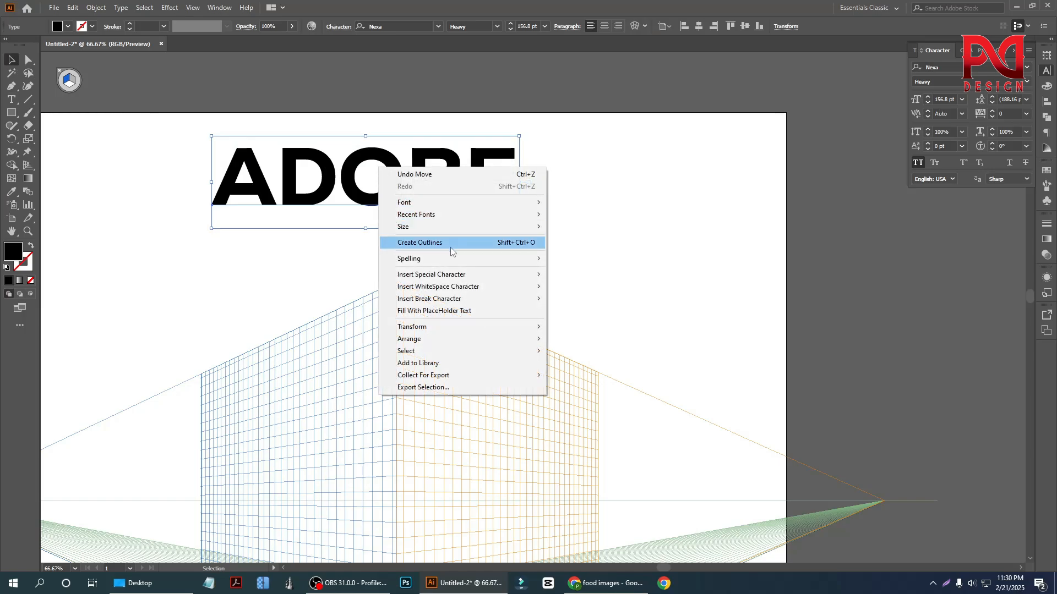
click(447, 246)
right_click(359, 176)
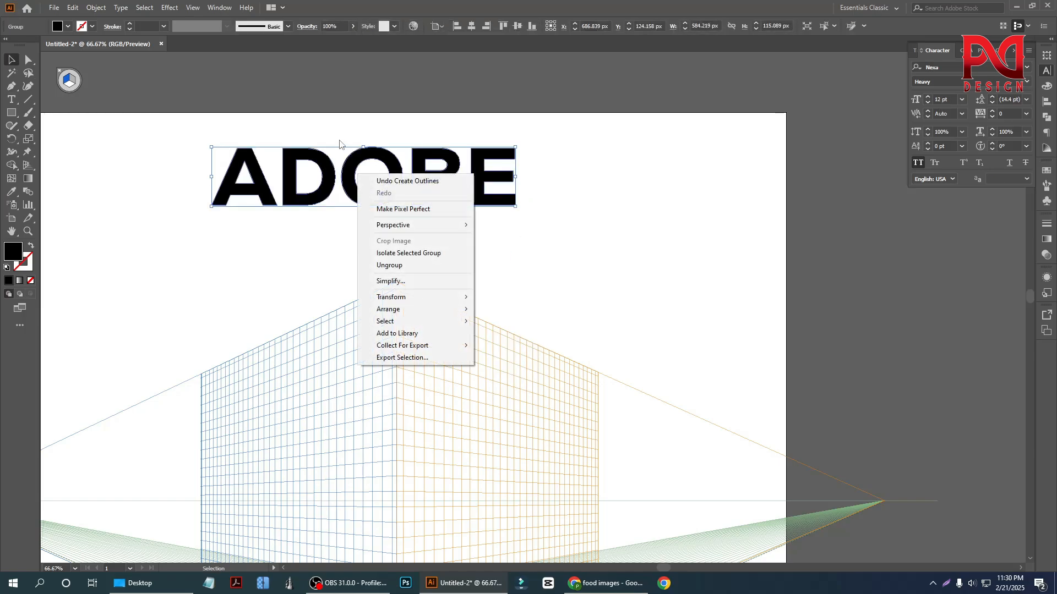
click(58, 48)
right_click(283, 174)
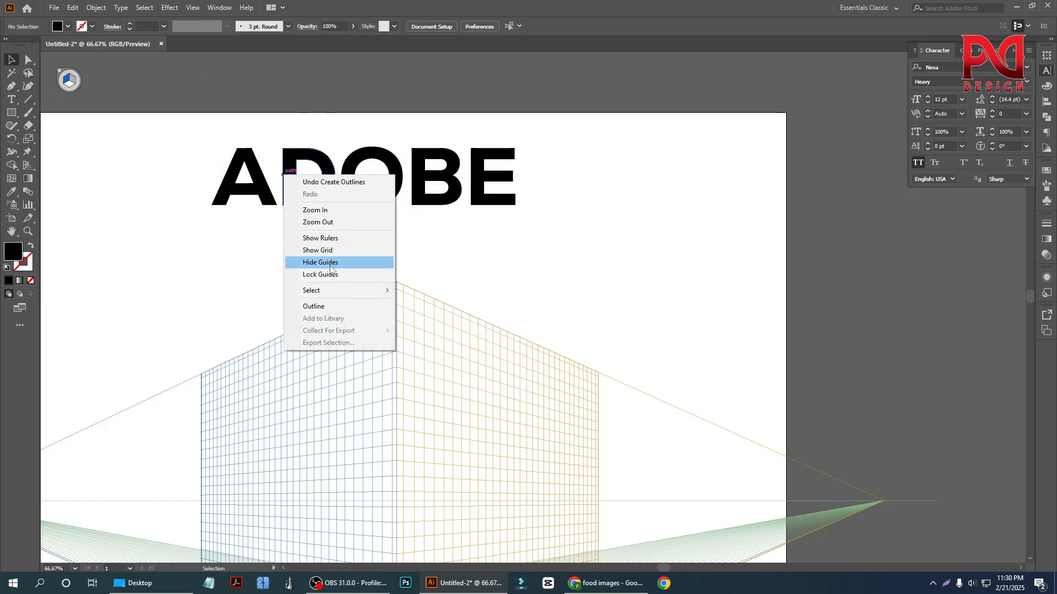
click(254, 215)
click(236, 174)
right_click(237, 174)
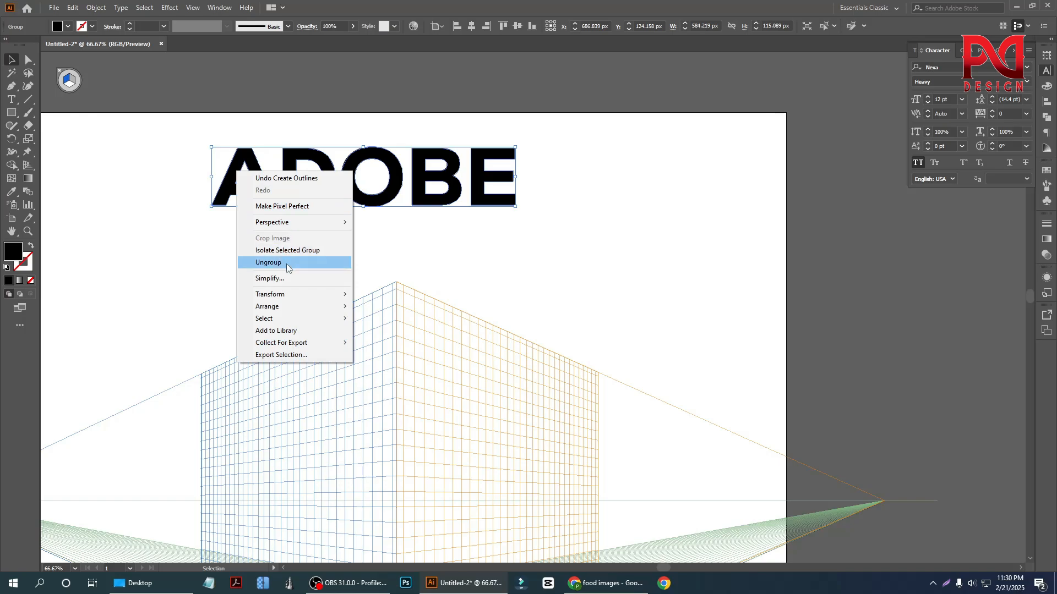
click(288, 263)
click(41, 72)
- Draw a vertical line about 176 pt long through the centre of the letter O, extending past its top and bottom
click(30, 99)
scroll(455, 201, up, 2)
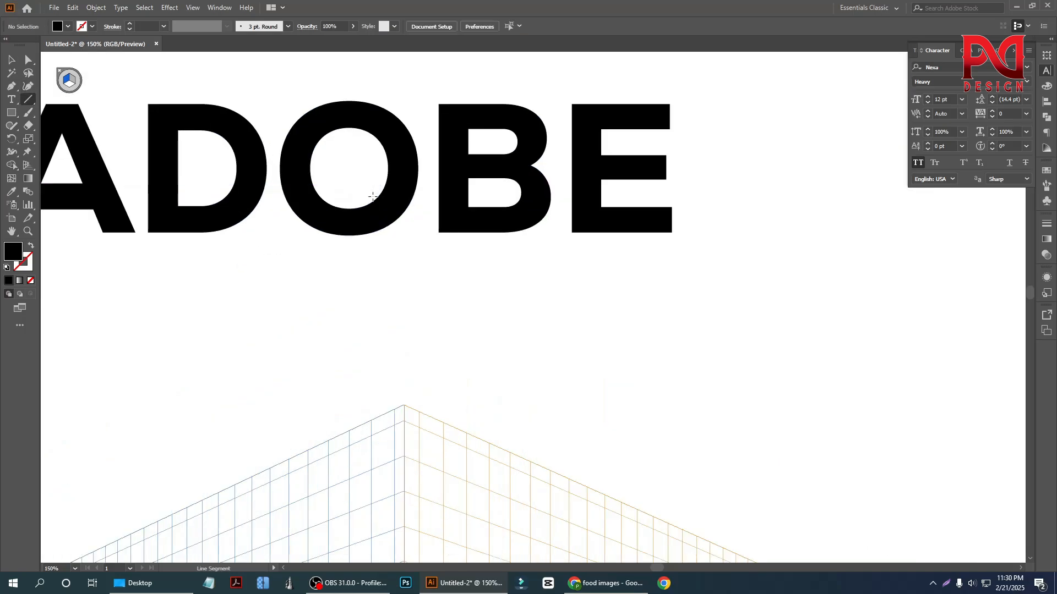
mouse_move(345, 79)
mouse_down()
mouse_move(366, 110)
mouse_move(378, 258)
mouse_move(352, 275)
mouse_up()
scroll(323, 223, down, 1)
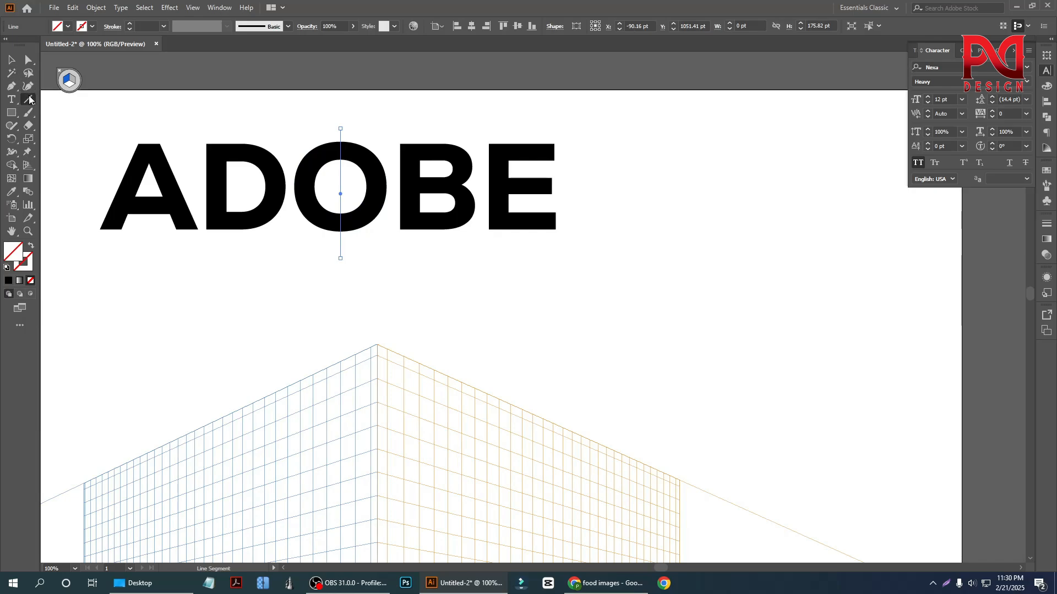
click(30, 99)
key(v)
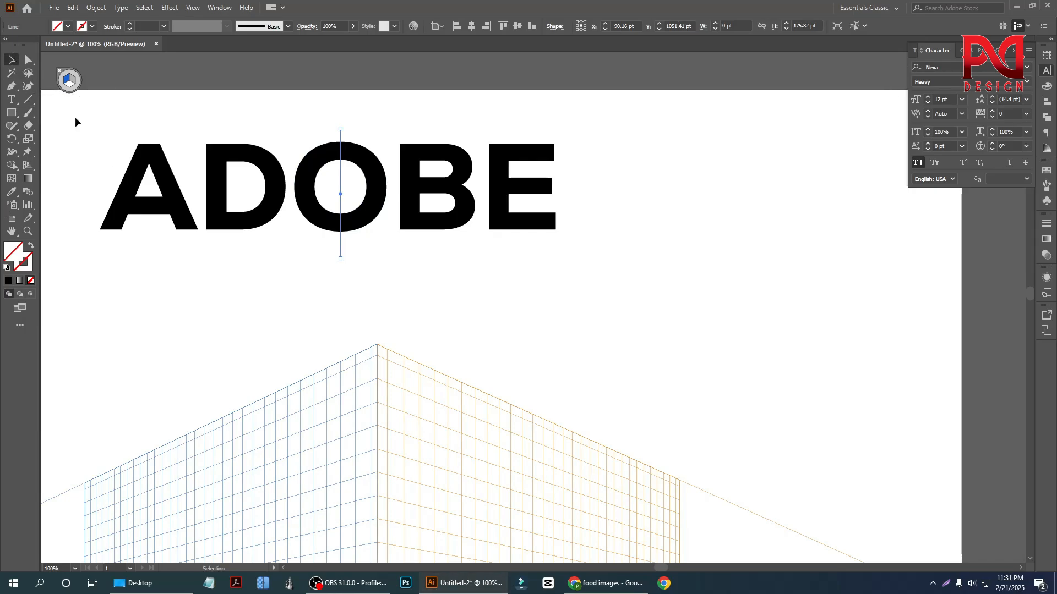
- Divide the letter O along its vertical line with Pathfinder and ungroup the resulting pieces
drag(293, 130, 361, 238)
right_click(323, 157)
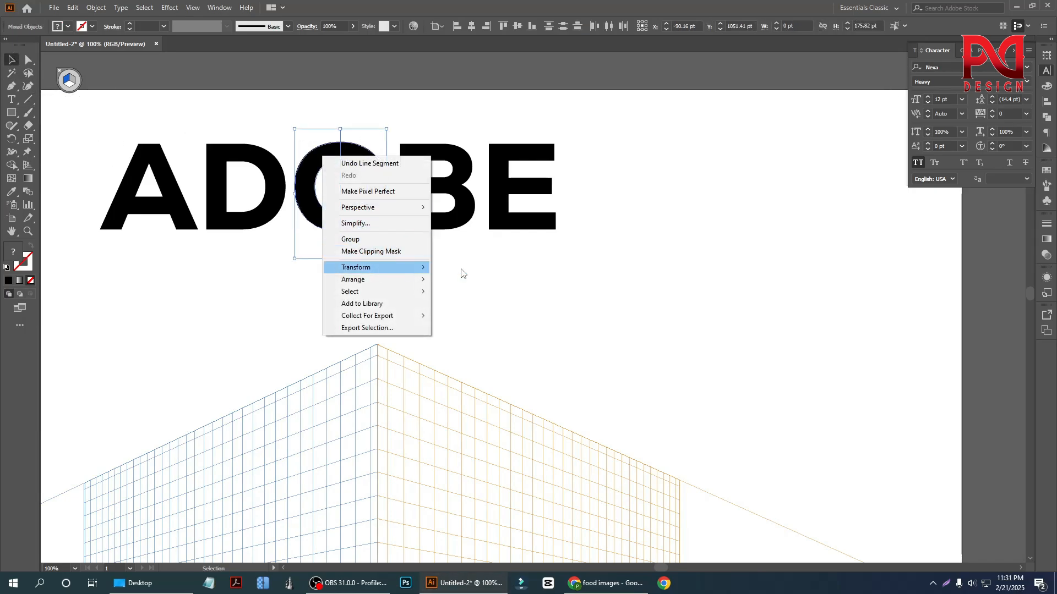
click(1049, 118)
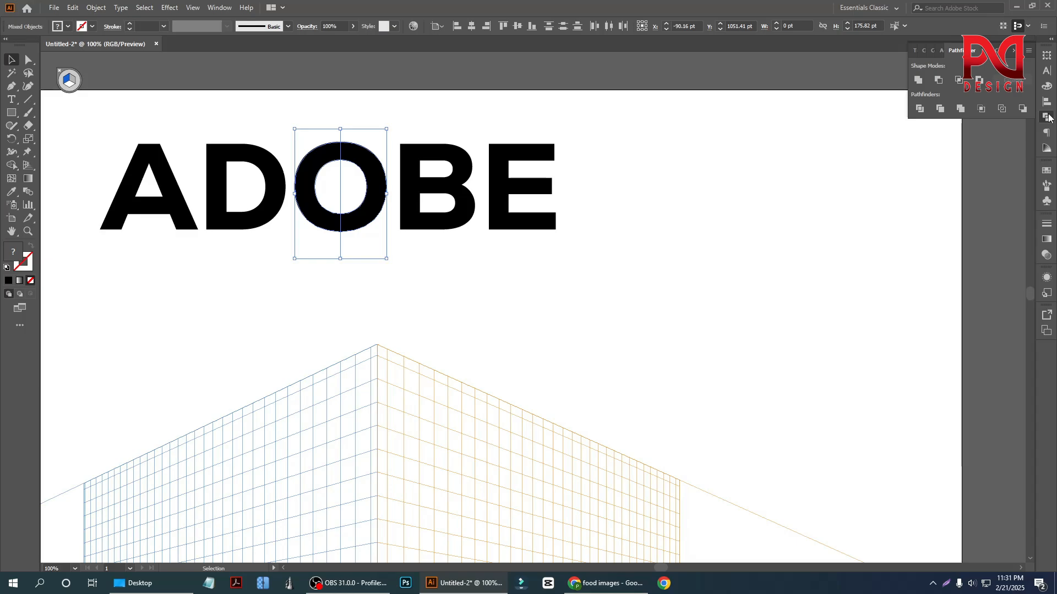
click(919, 108)
right_click(353, 170)
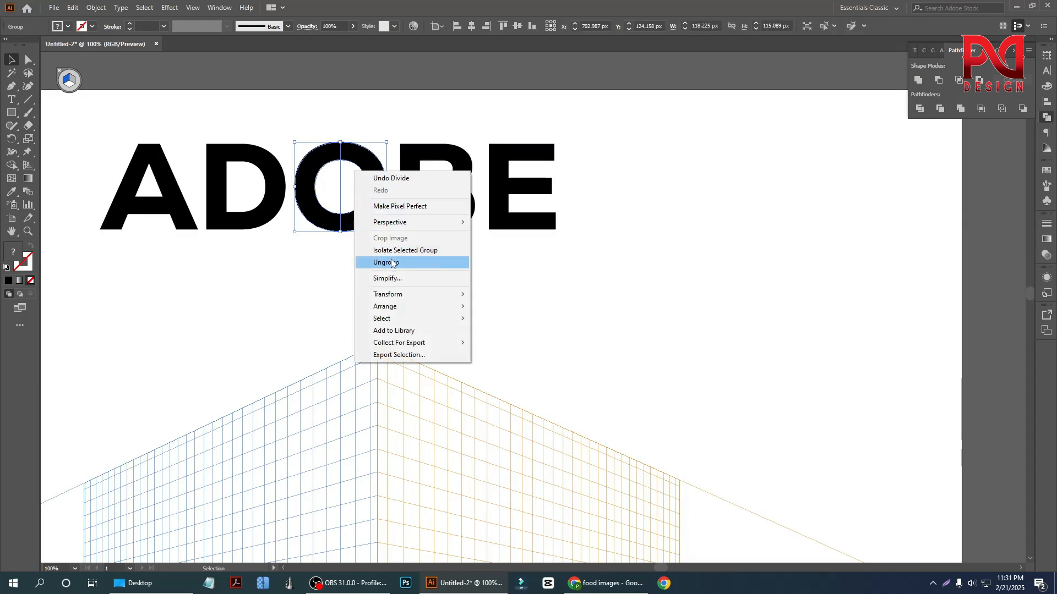
click(385, 262)
click(377, 219)
click(358, 215)
scroll(358, 260, down, 2)
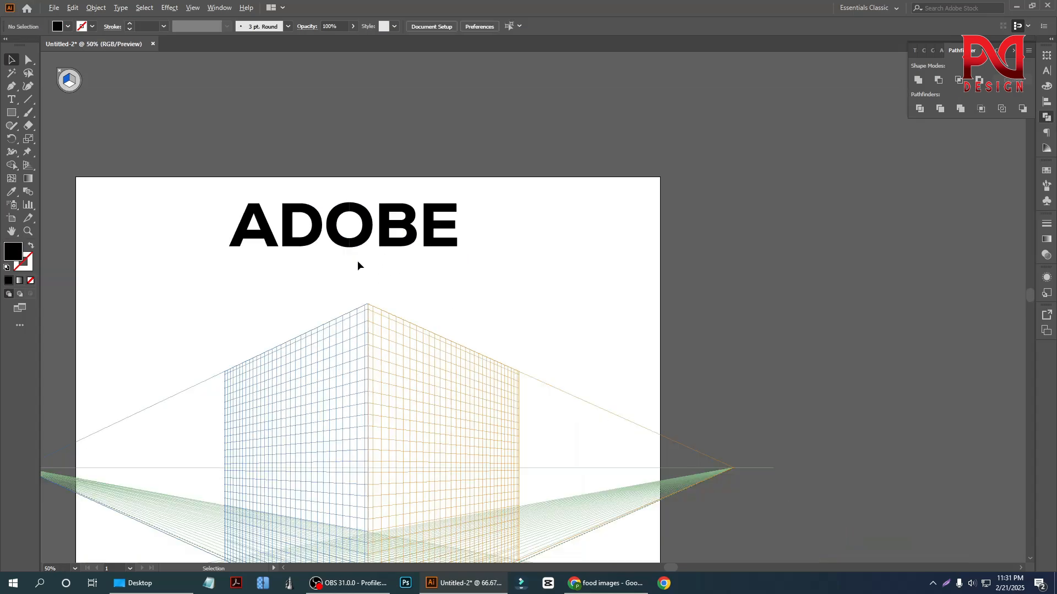
- Fill the letters A, D and the left half of the O with red
drag(237, 171, 344, 282)
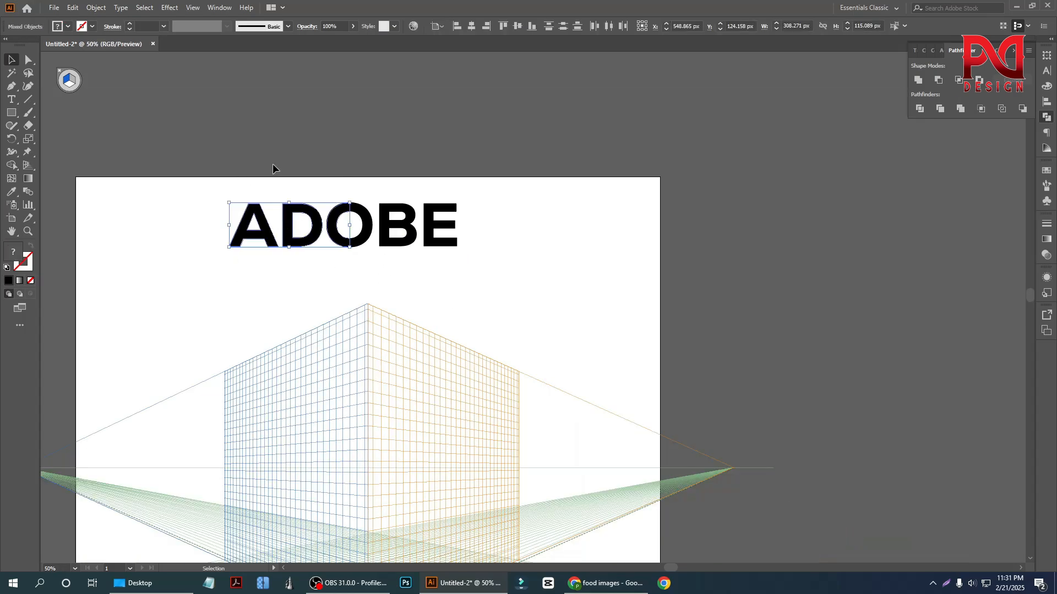
click(67, 27)
click(79, 46)
click(85, 45)
click(285, 297)
click(285, 296)
- Delete the two leftover pieces inside the O so that its centre is open
scroll(333, 258, up, 2)
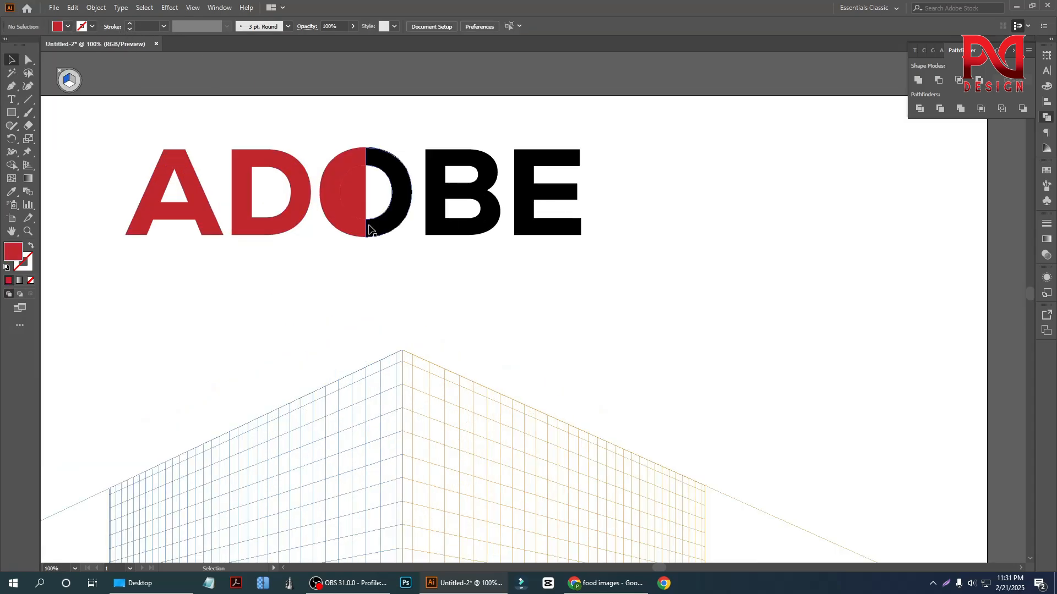
click(358, 198)
key(Delete)
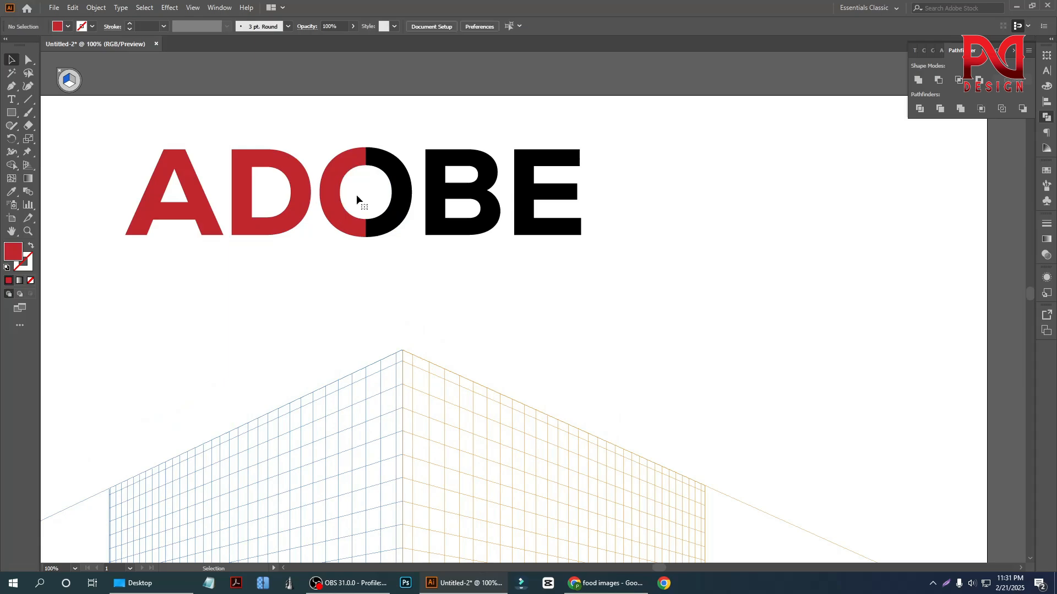
click(366, 195)
key(Delete)
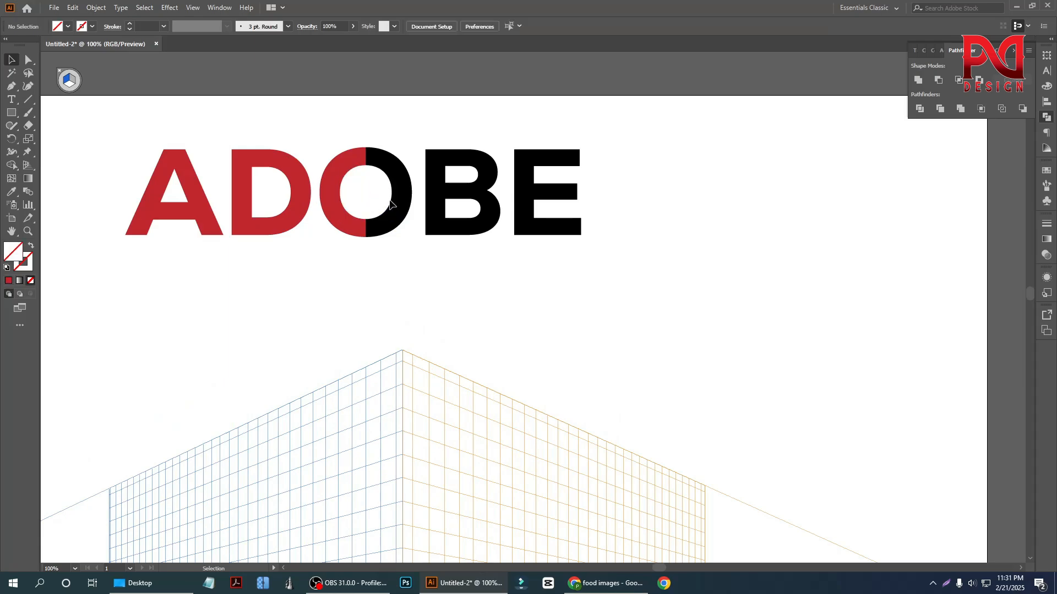
- Fill the right half of the O and the letters B and E with blue
key(z)
scroll(353, 267, down, 1)
scroll(358, 267, down, 2)
scroll(385, 246, up, 1)
key(v)
drag(371, 168, 518, 287)
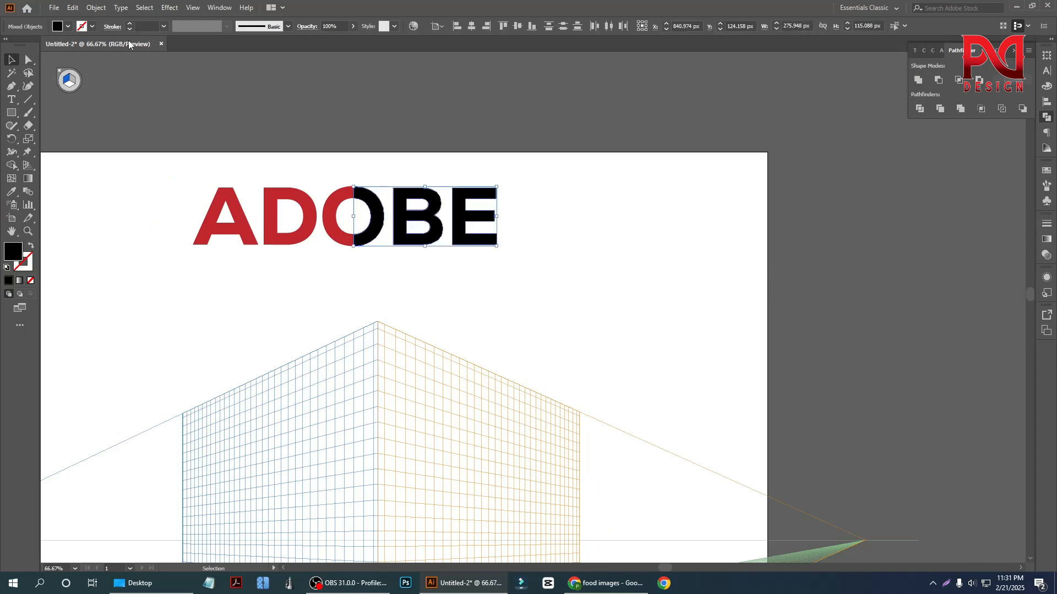
click(67, 26)
click(86, 46)
click(76, 44)
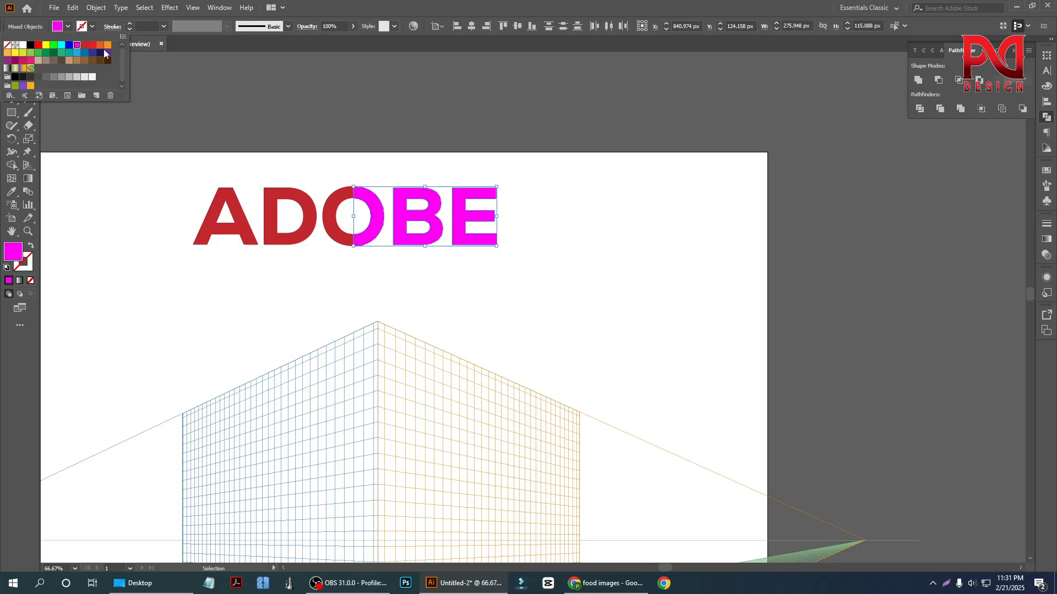
click(100, 46)
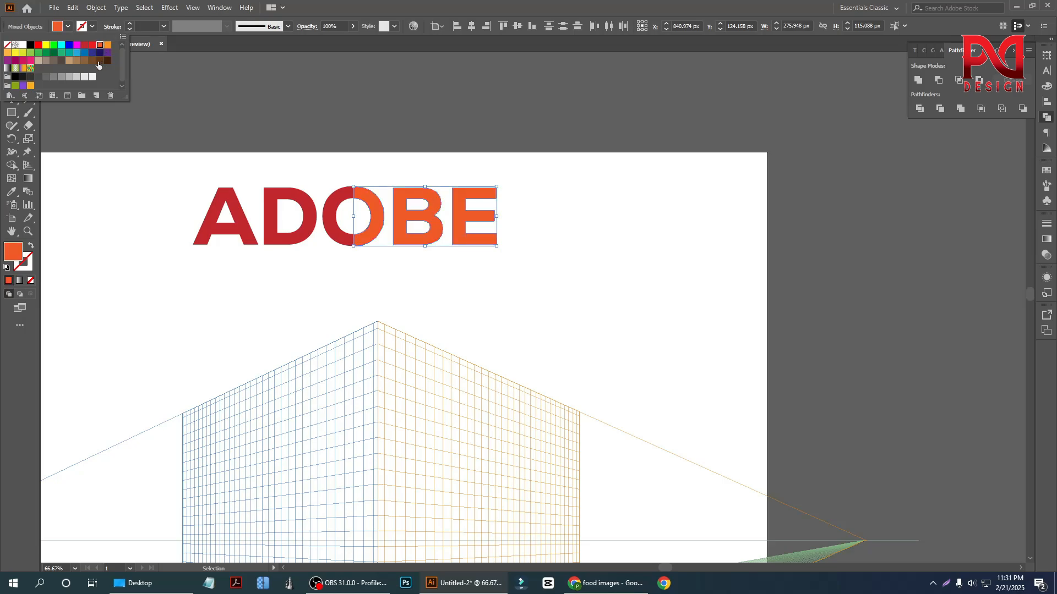
click(69, 45)
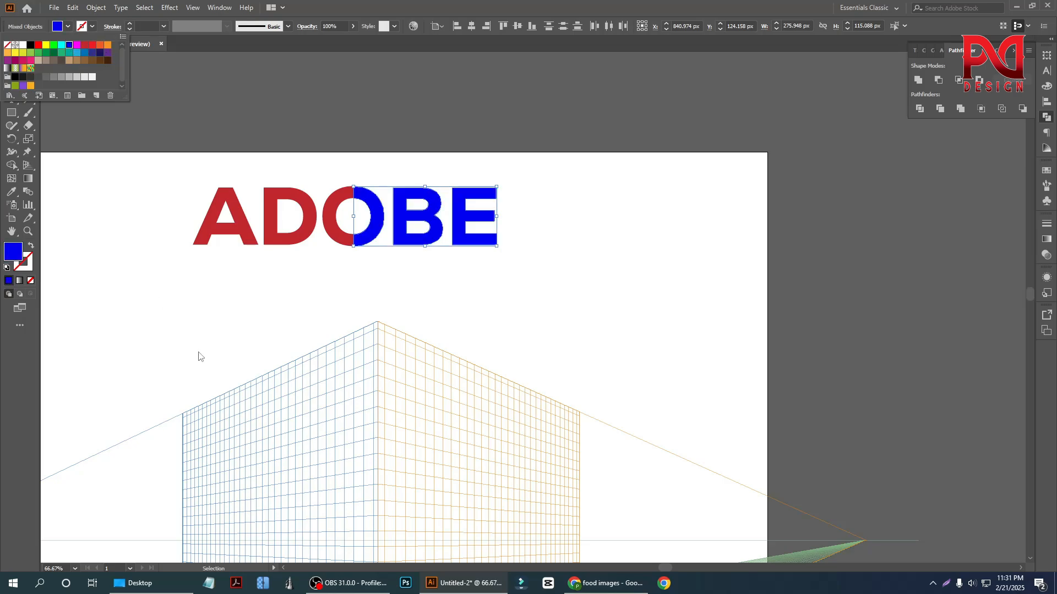
click(213, 323)
click(205, 319)
- Group the red A, D and half O together, and group the blue half O, B and E separately
scroll(256, 266, down, 1)
scroll(300, 247, up, 1)
drag(150, 162, 331, 279)
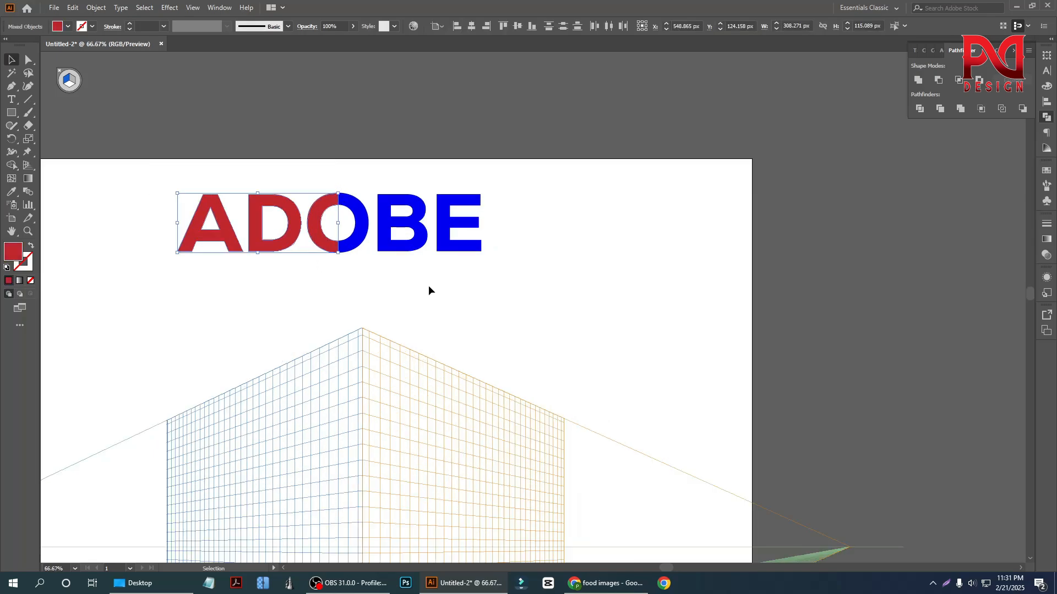
right_click(236, 201)
click(262, 282)
drag(342, 166, 466, 271)
right_click(480, 220)
click(469, 303)
click(445, 266)
scroll(424, 263, down, 1)
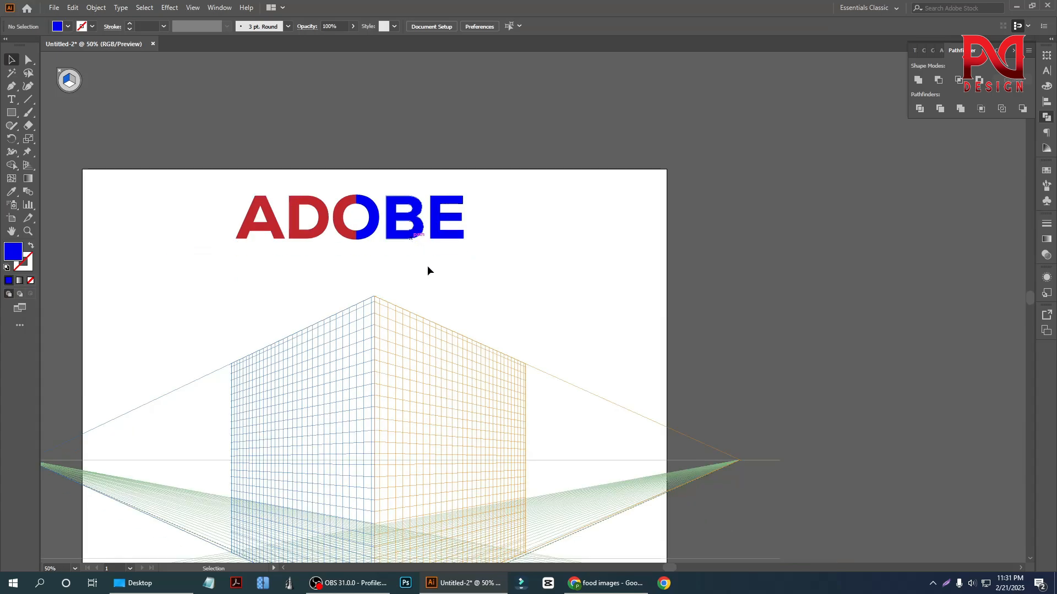
- Move the red and blue letter groups apart above the perspective grid
scroll(412, 297, down, 3)
scroll(266, 255, up, 1)
drag(228, 116, 448, 209)
right_click(367, 165)
click(448, 249)
click(412, 210)
drag(317, 164, 310, 216)
click(174, 219)
scroll(174, 220, up, 1)
scroll(174, 223, down, 1)
scroll(187, 220, down, 1)
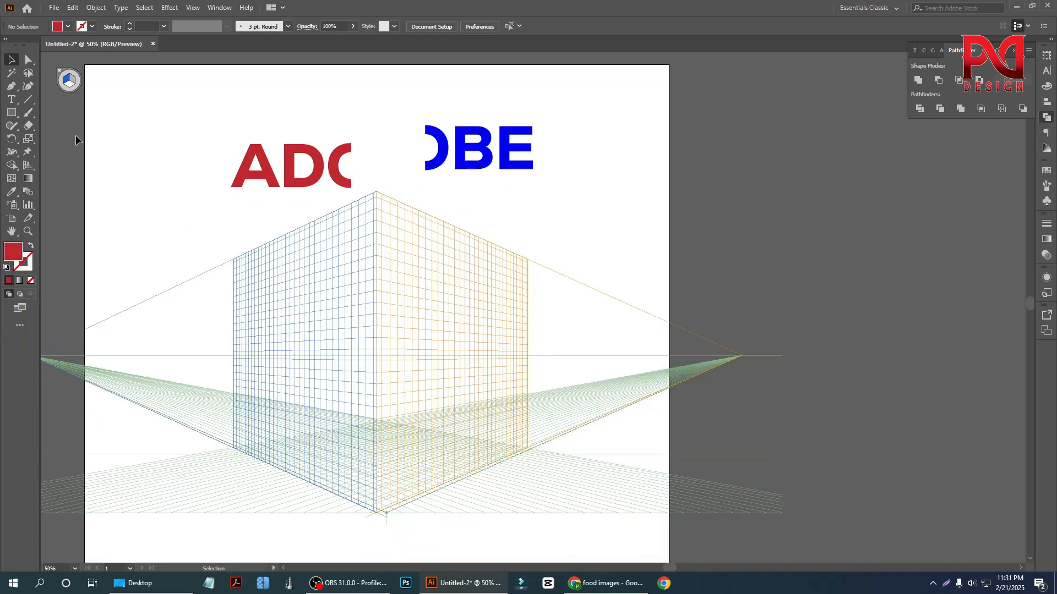
- Move the red letter group over the upper part of the grid's left face
drag(29, 165, 61, 163)
click(11, 113)
key(v)
drag(307, 180, 261, 263)
scroll(261, 263, up, 1)
scroll(256, 262, down, 1)
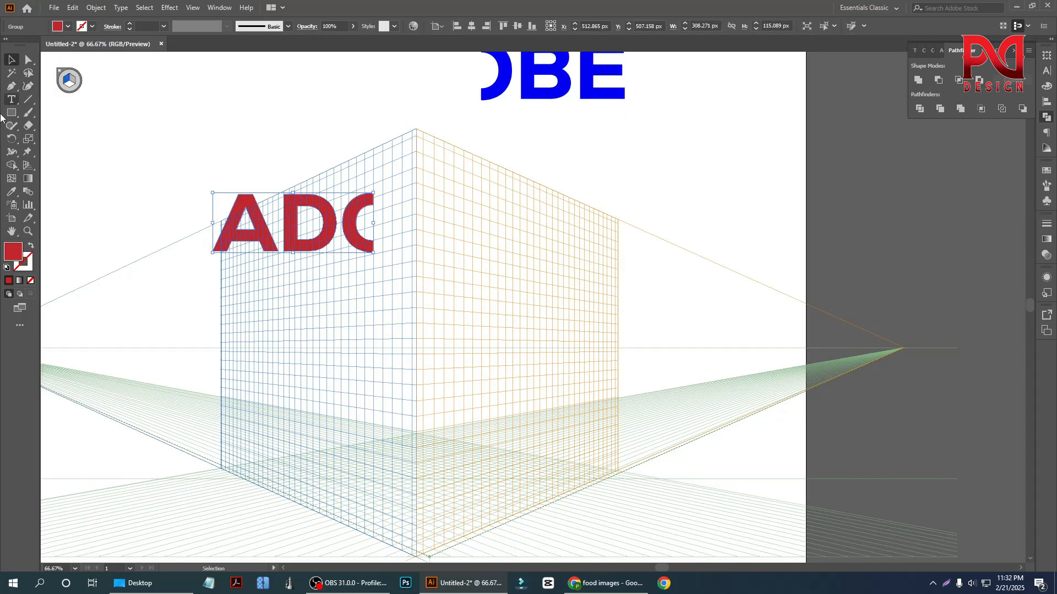
- Attach the red letters to the left grid plane with the Perspective Selection tool and stretch them to about 924 × 817 pt
drag(29, 165, 61, 178)
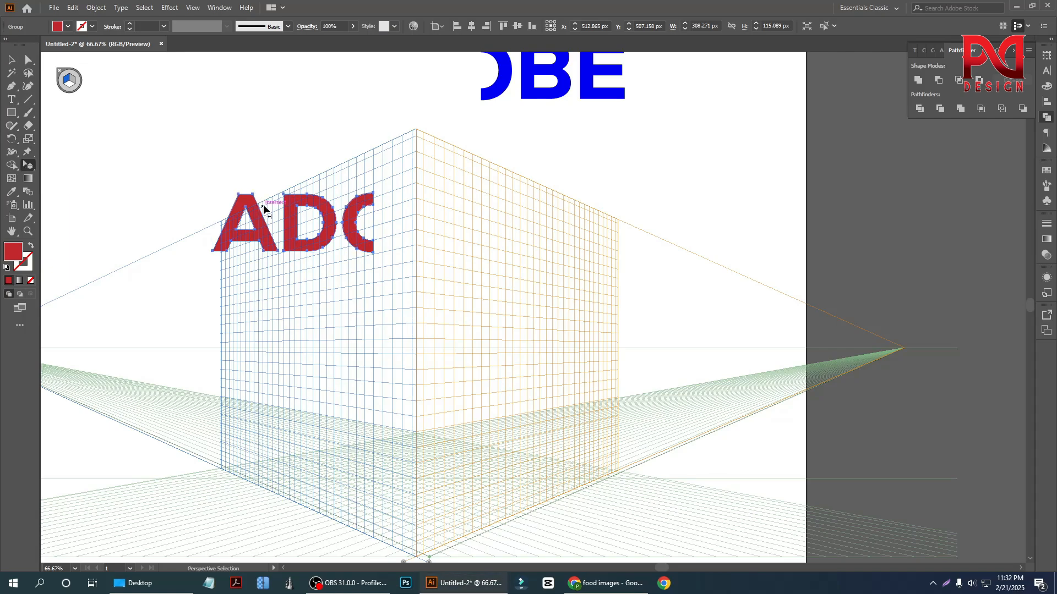
drag(375, 198, 414, 136)
drag(414, 192, 417, 555)
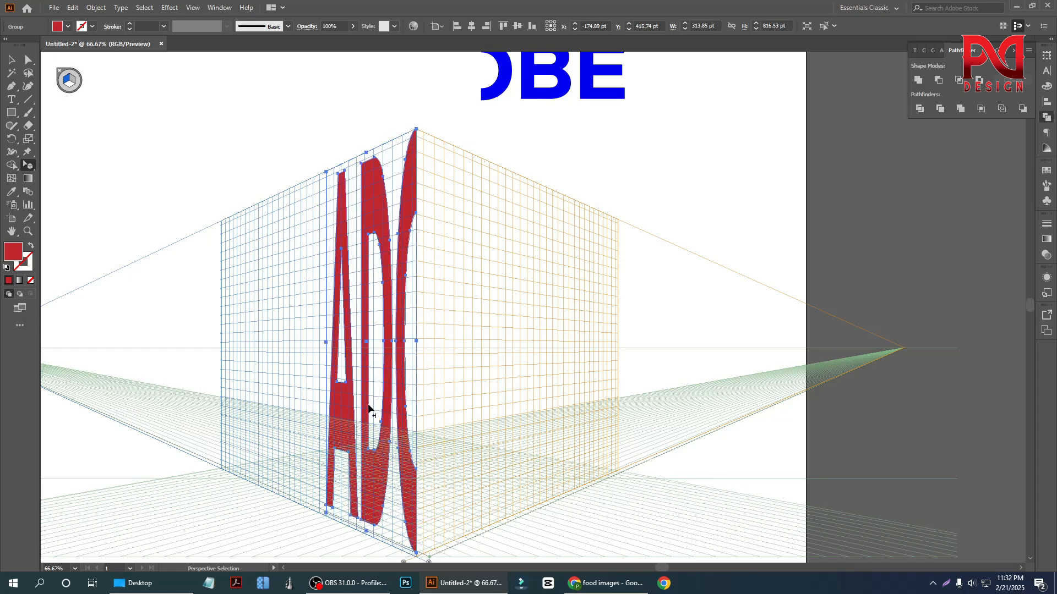
drag(326, 340, 222, 349)
scroll(302, 332, down, 1)
scroll(303, 332, down, 1)
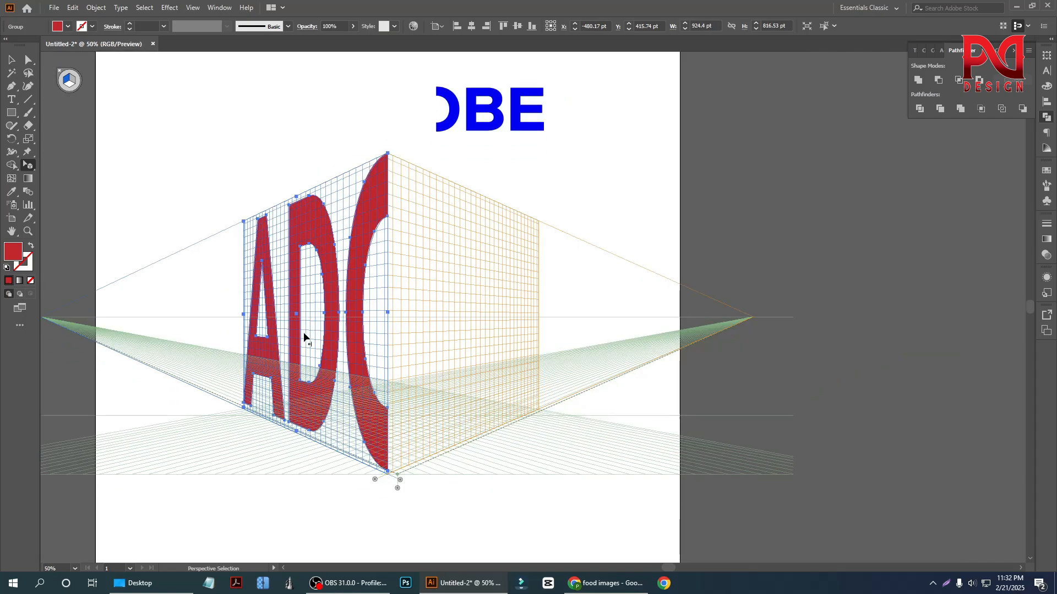
- Shift the red letters slightly down to the grid's bottom edge and enlarge them to about 969 × 837 pt
scroll(286, 212, up, 2)
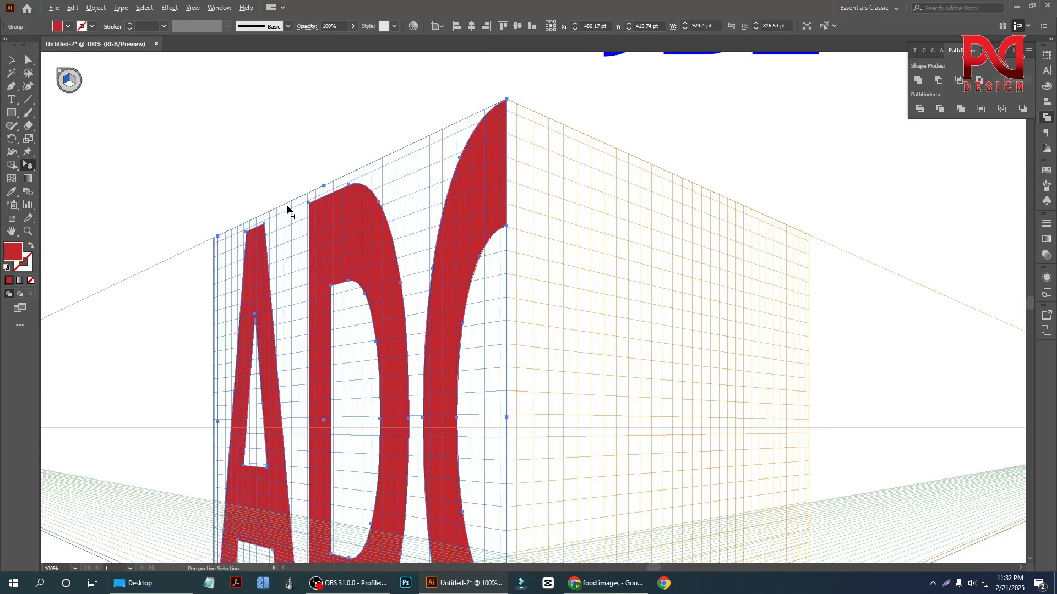
scroll(295, 218, down, 1)
scroll(311, 392, down, 1)
scroll(310, 392, up, 1)
scroll(358, 407, down, 1)
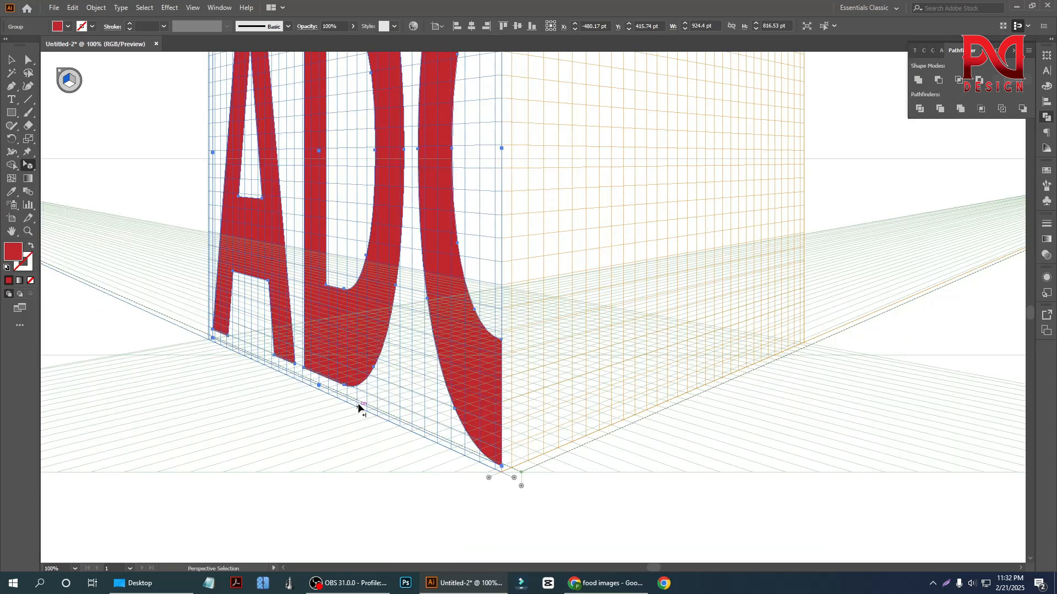
drag(347, 390, 347, 402)
key(ctrl+minus)
key(ctrl+minus)
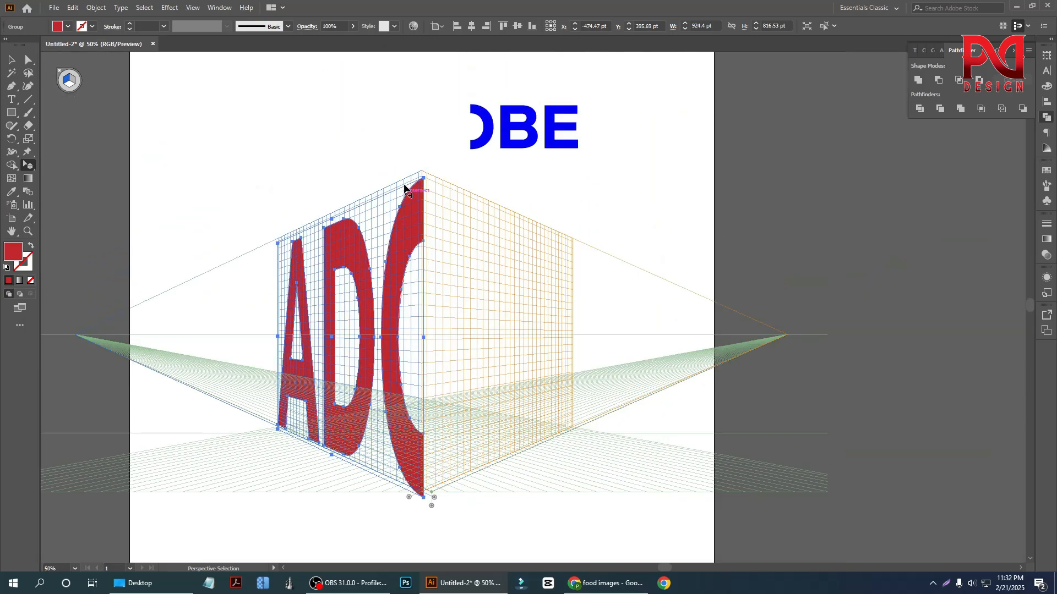
scroll(404, 193, up, 1)
scroll(343, 224, down, 1)
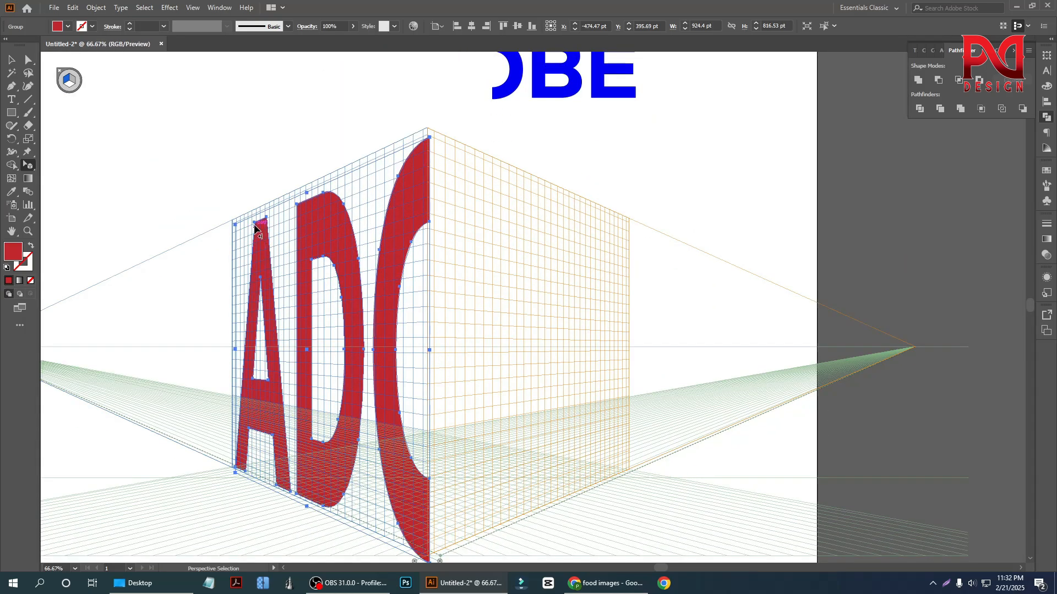
drag(234, 226, 230, 223)
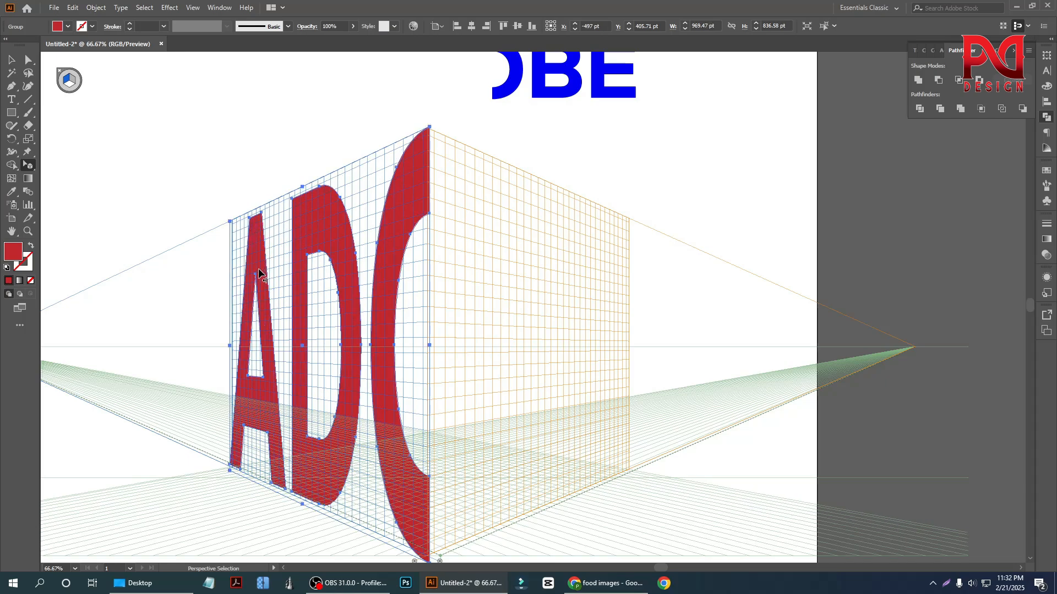
scroll(259, 272, down, 1)
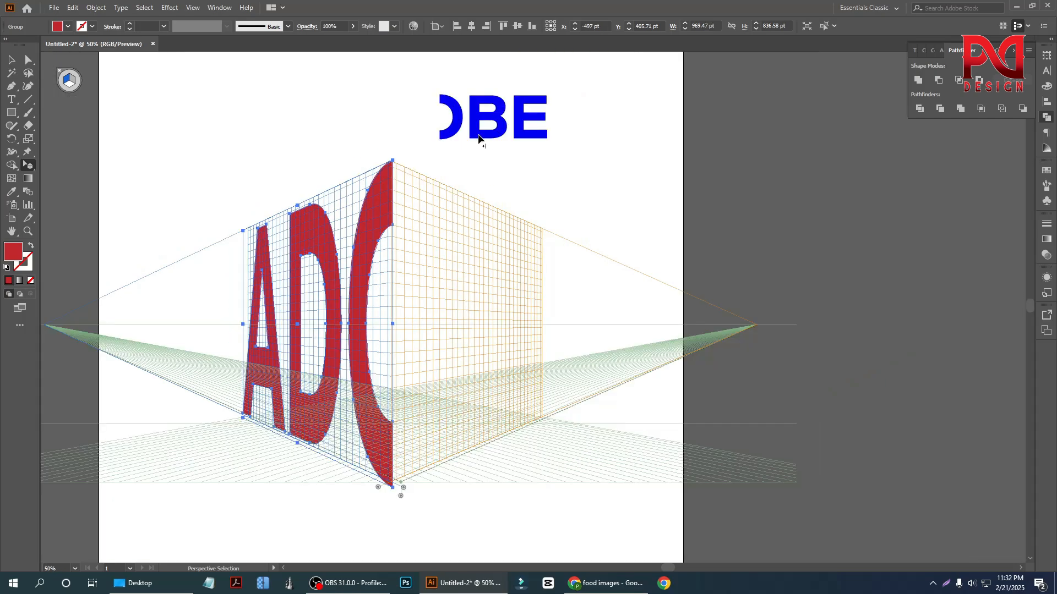
- Make the right grid plane active, place the blue letters on it and enlarge them to about 480 × 281 pt
click(74, 82)
drag(488, 136, 468, 304)
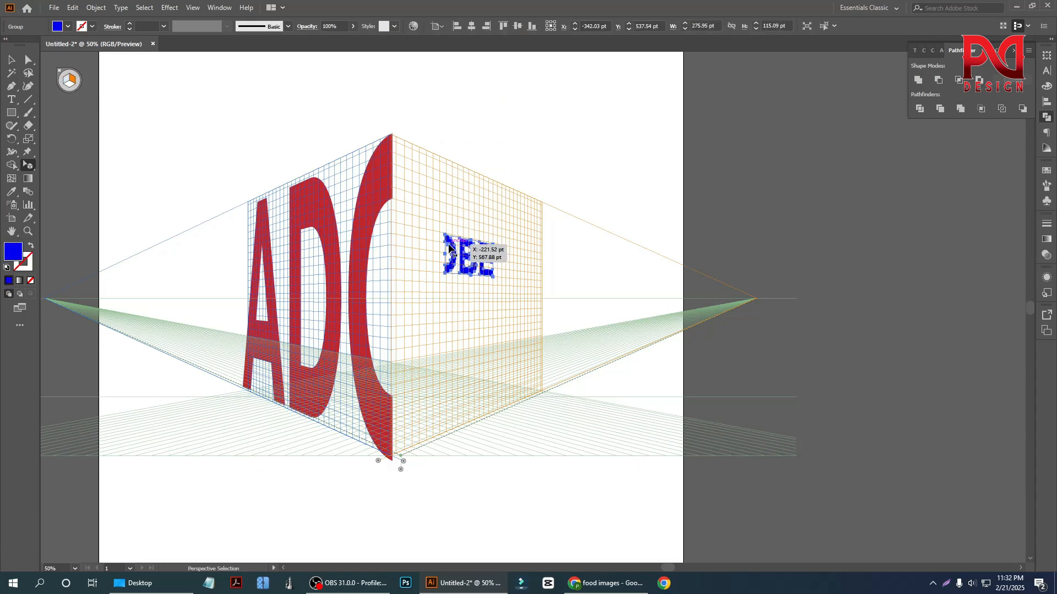
scroll(448, 241, up, 2)
drag(442, 232, 345, 84)
scroll(382, 208, down, 1)
scroll(386, 275, up, 2)
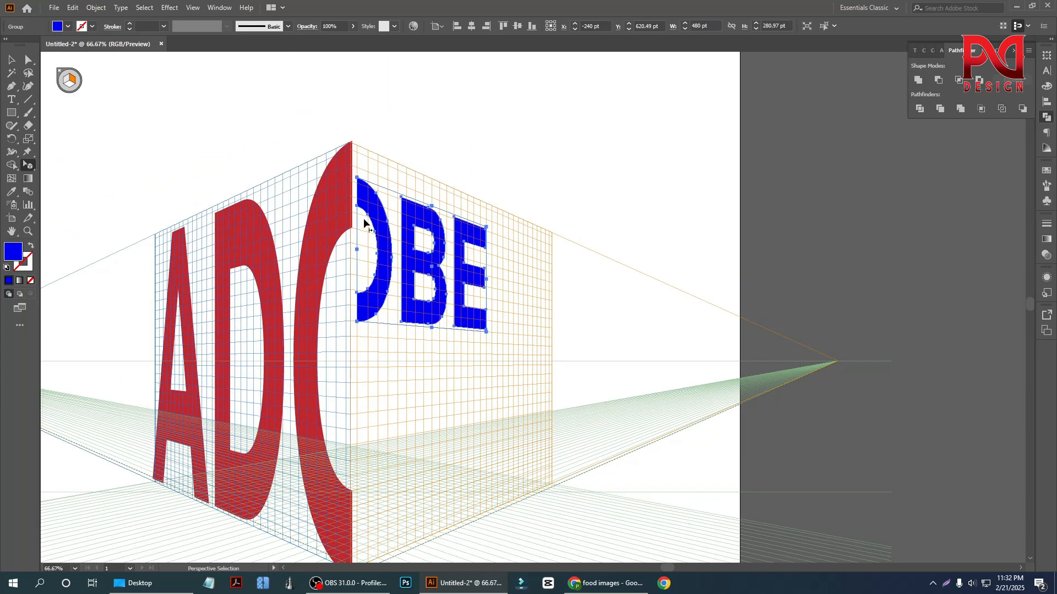
- Stretch the blue letters to about 951 × 838 pt so that they fill the right grid face
scroll(360, 212, up, 1)
drag(355, 163, 347, 113)
scroll(477, 315, down, 2)
drag(472, 304, 520, 418)
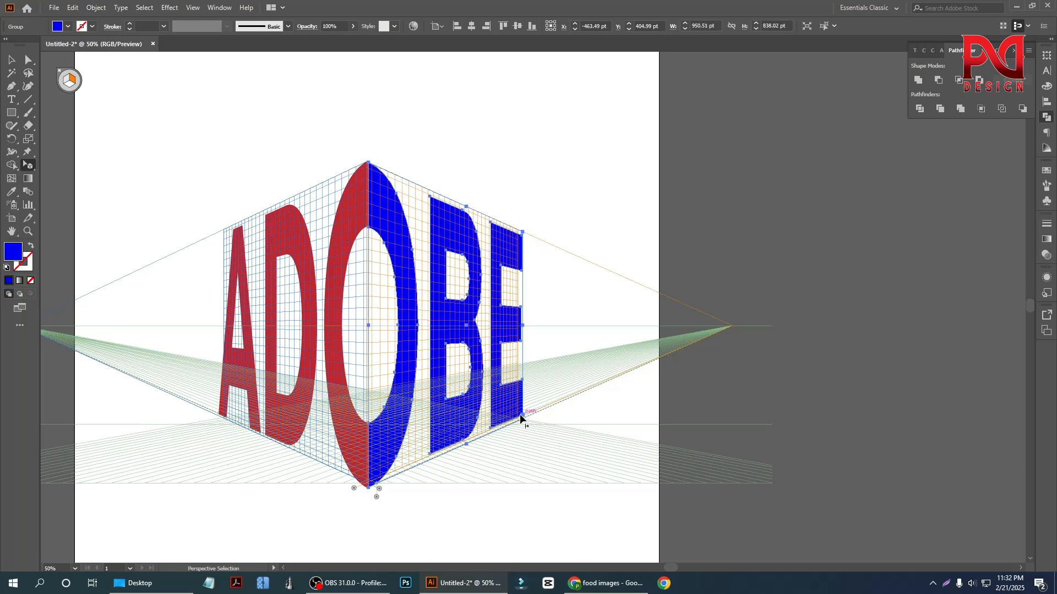
- Nudge the blue letters so that their half of the O meets the red half along the centre edge
click(13, 61)
click(240, 167)
scroll(376, 243, up, 3)
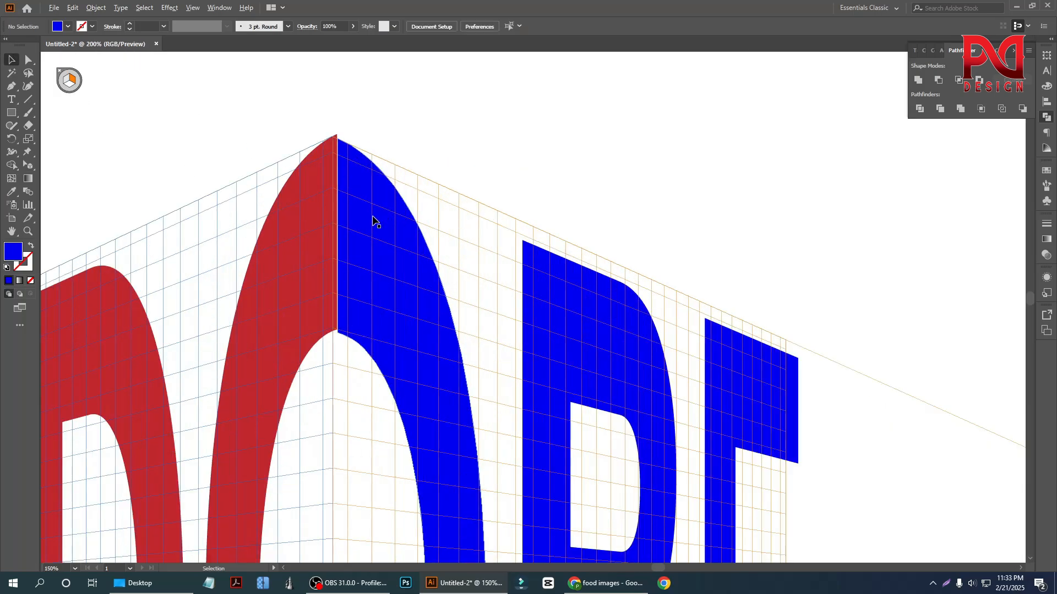
scroll(374, 219, up, 1)
click(367, 213)
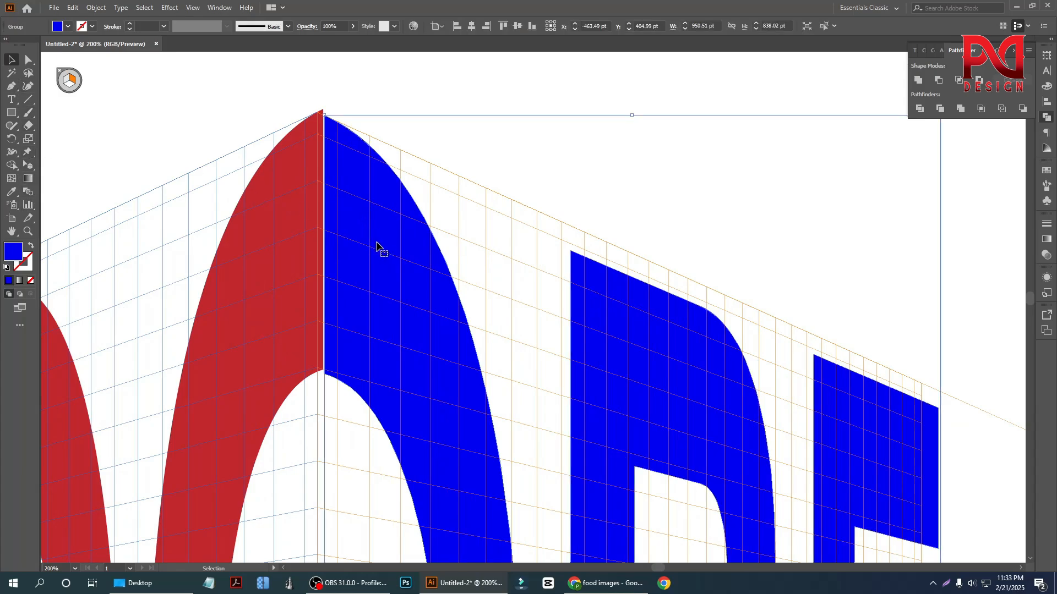
drag(358, 242, 358, 239)
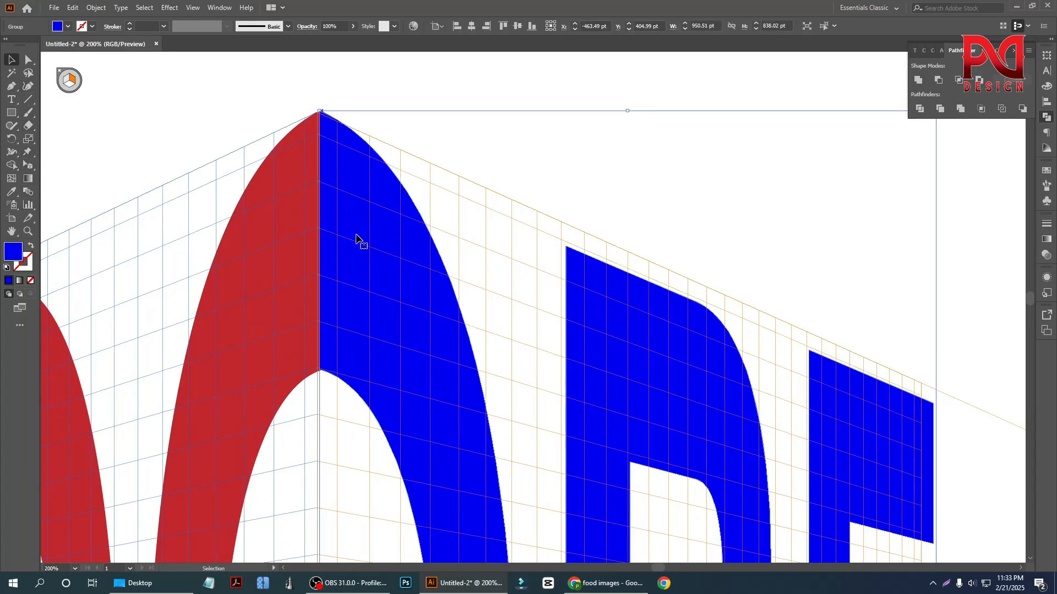
scroll(358, 239, down, 3)
scroll(390, 256, down, 1)
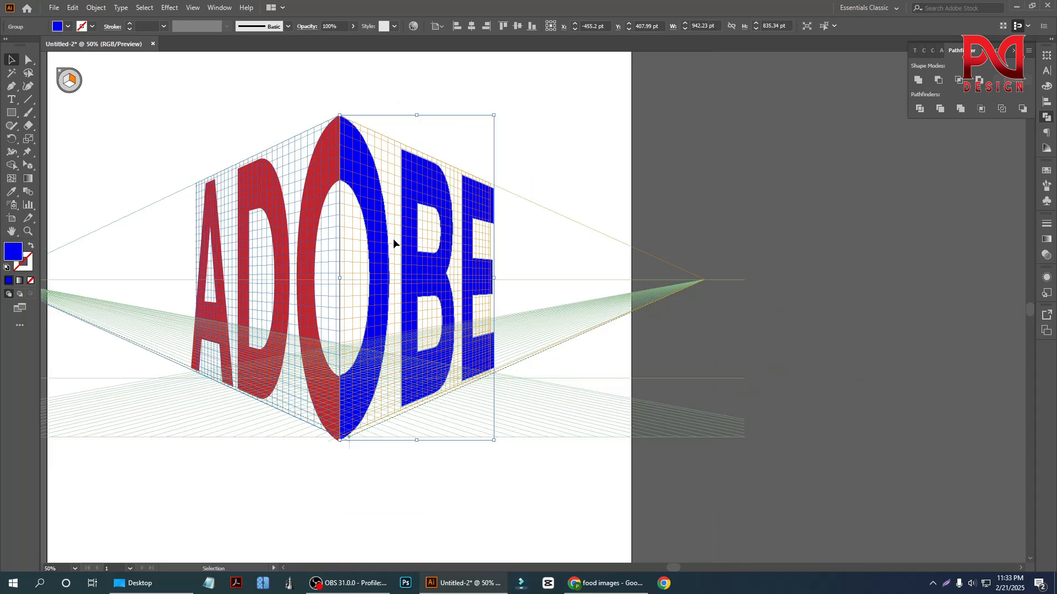
- Hide the perspective grid so that only the ADOBE lettering remains on the artboard
click(247, 141)
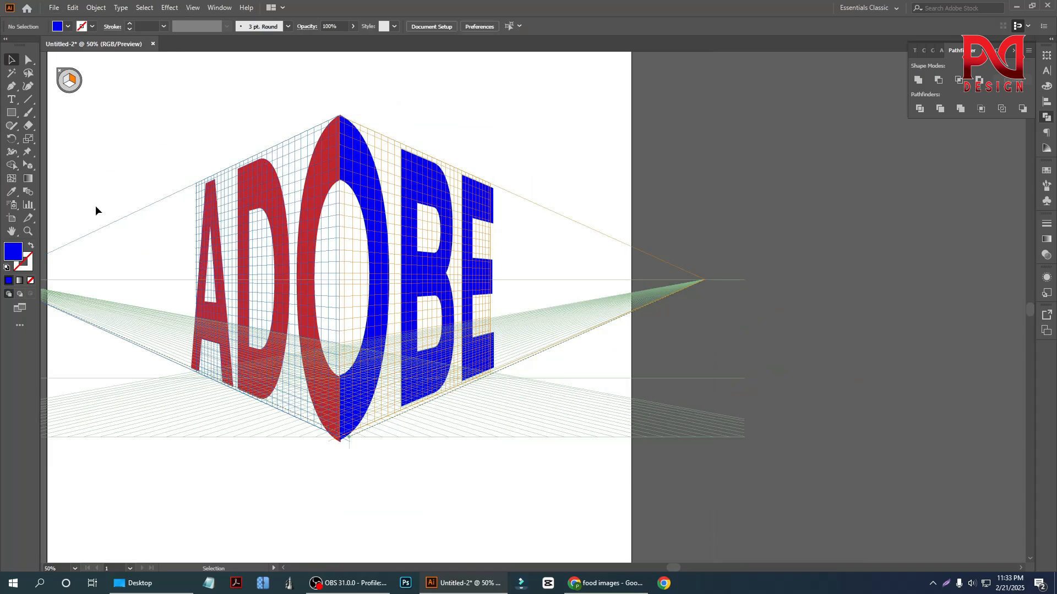
click(27, 166)
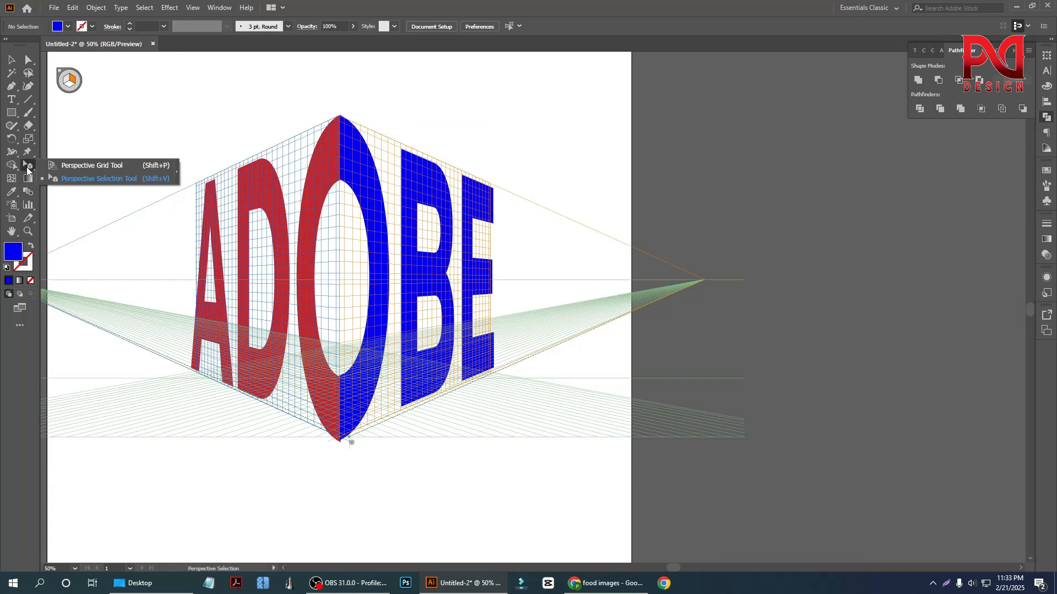
click(71, 166)
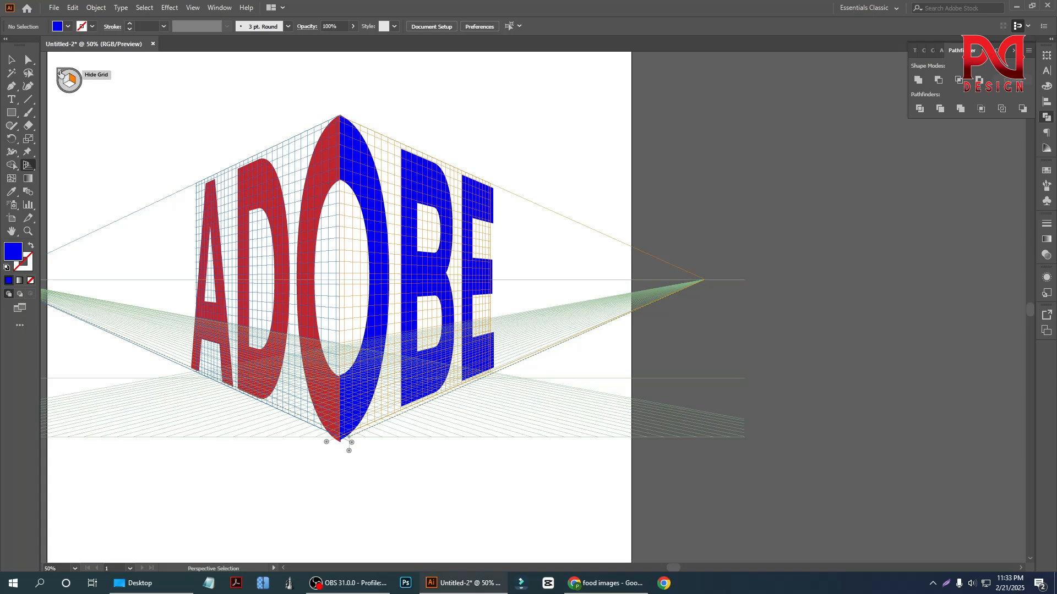
click(59, 72)
scroll(386, 347, down, 2)
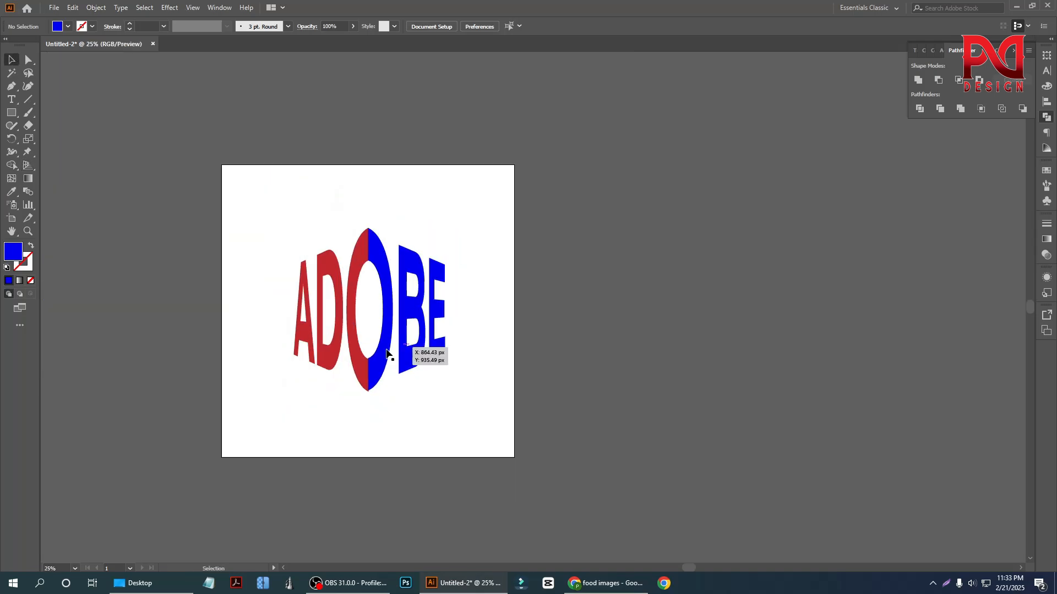
- Examine the finished ADOBE lettering up close and as a whole on the artboard
scroll(373, 346, up, 1)
scroll(373, 347, down, 1)
drag(265, 216, 470, 397)
scroll(358, 351, up, 1)
scroll(361, 352, down, 1)
scroll(367, 352, up, 1)
scroll(367, 352, up, 1)
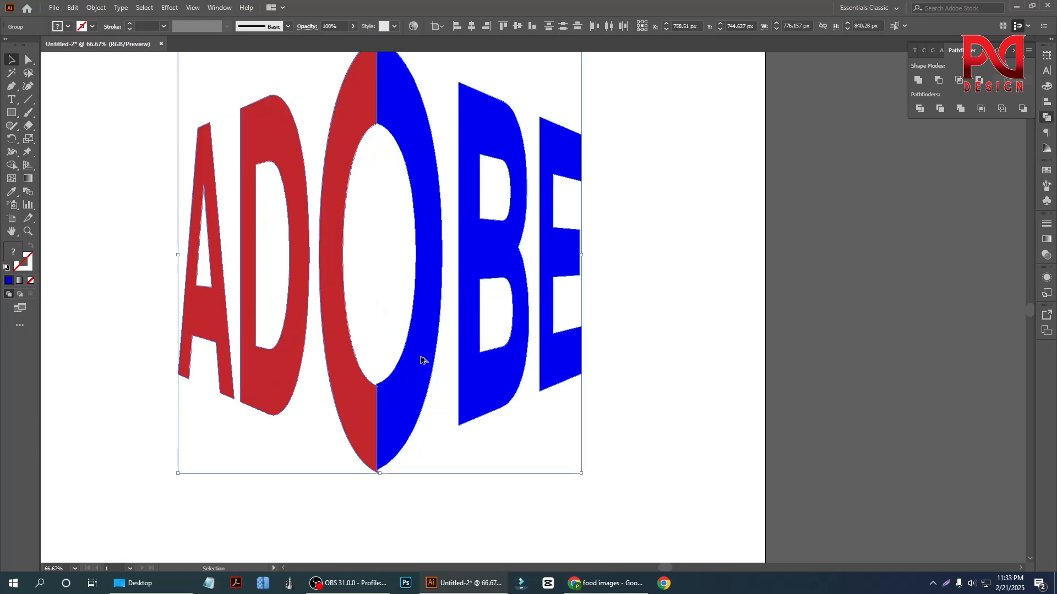
scroll(422, 361, down, 1)
click(558, 434)
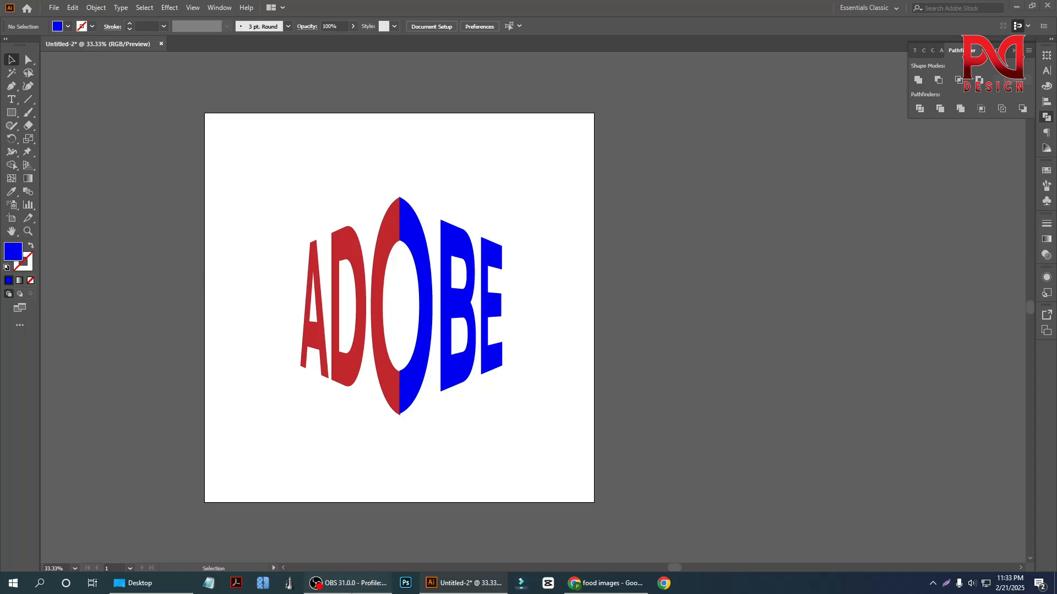
click(347, 584)
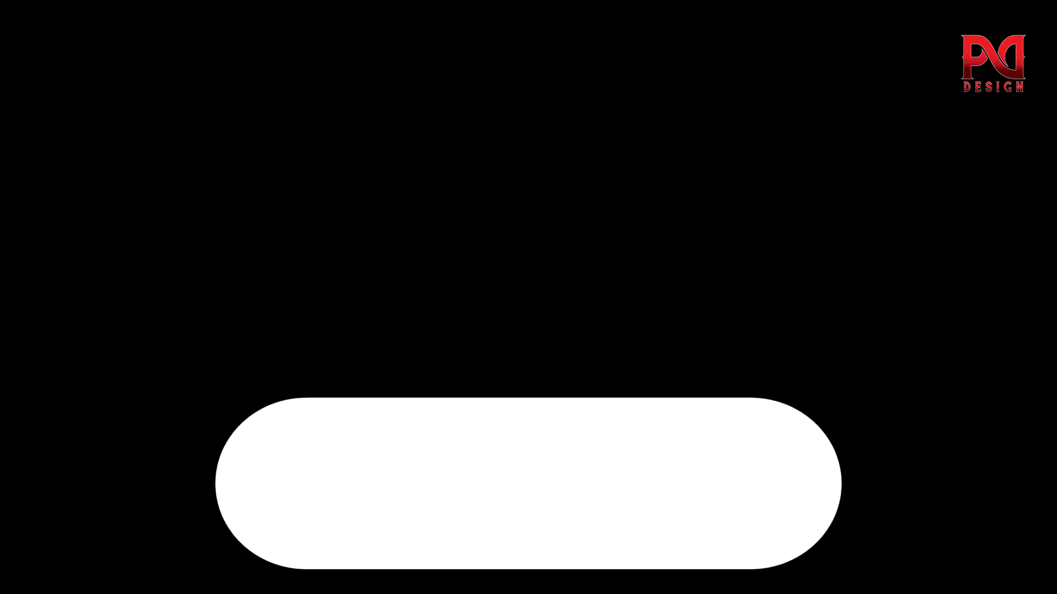